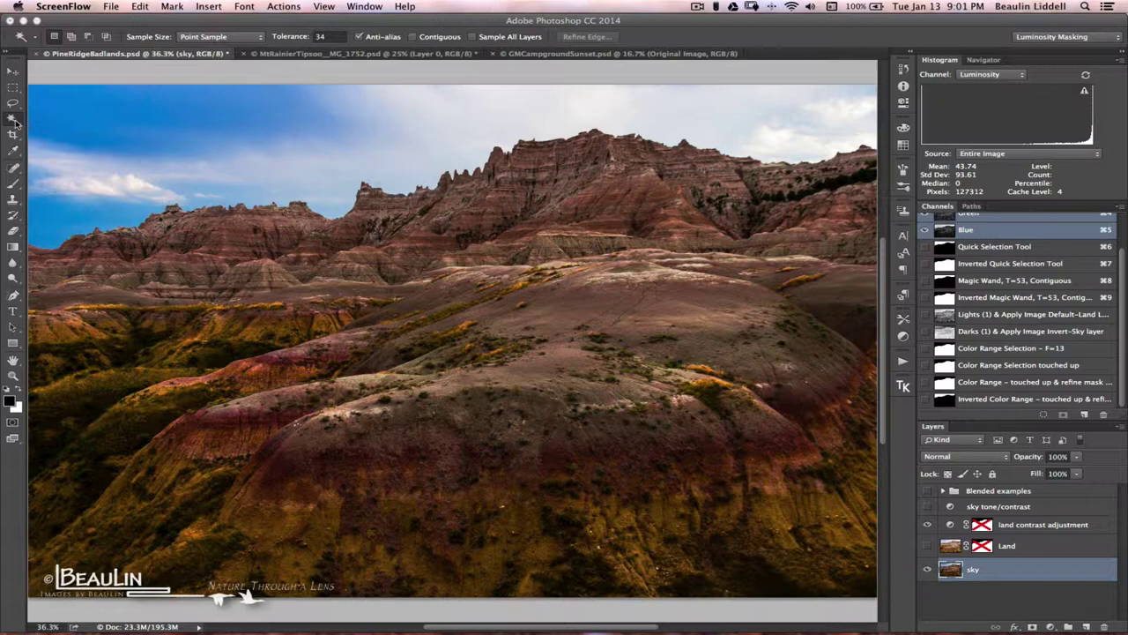
Choose the Magic Wand tool in New Selection mode, keeping Point Sample sampling.
{"action": "left_click", "coordinate": [15, 122]}
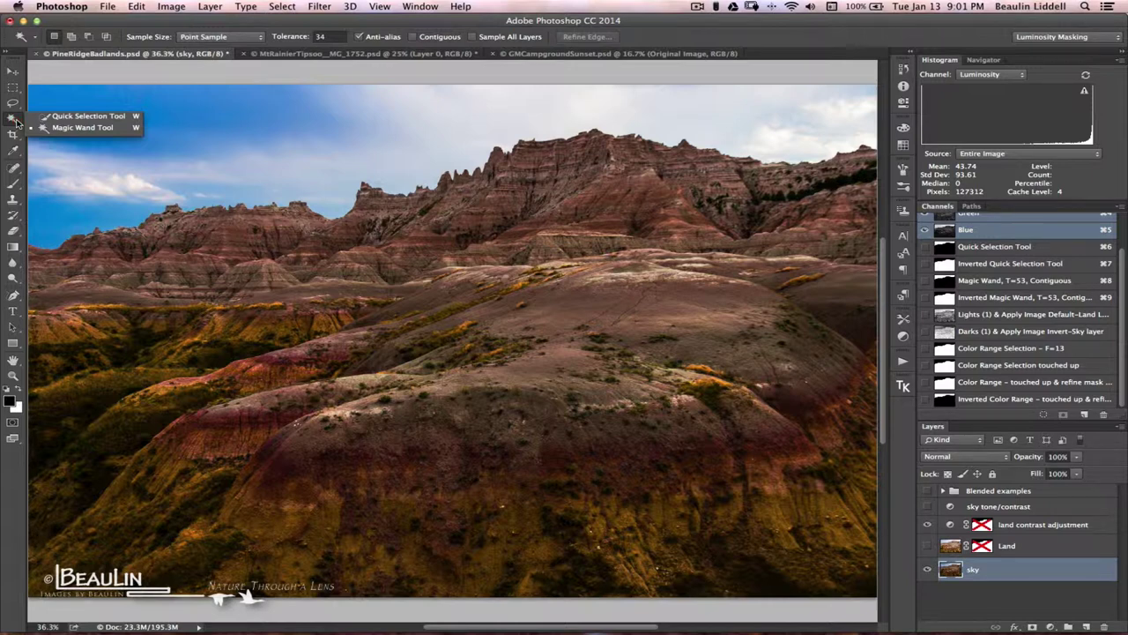
{"action": "left_click", "coordinate": [15, 122]}
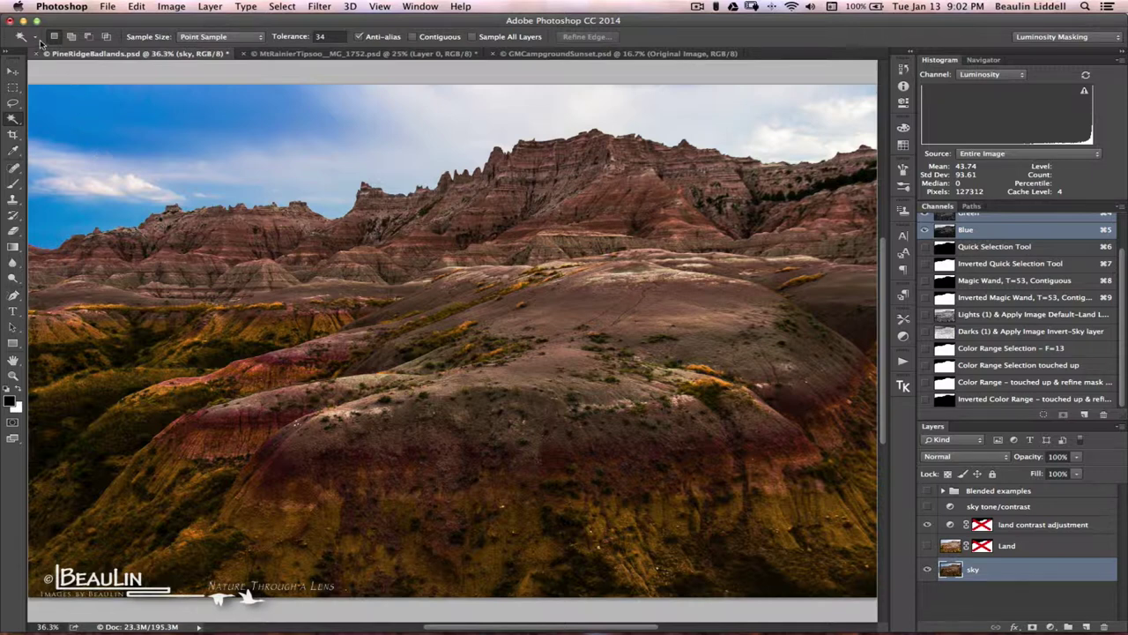
{"action": "left_click", "coordinate": [71, 37]}
{"action": "left_click", "coordinate": [55, 40]}
{"action": "left_click", "coordinate": [241, 40]}
{"action": "left_click", "coordinate": [241, 40]}
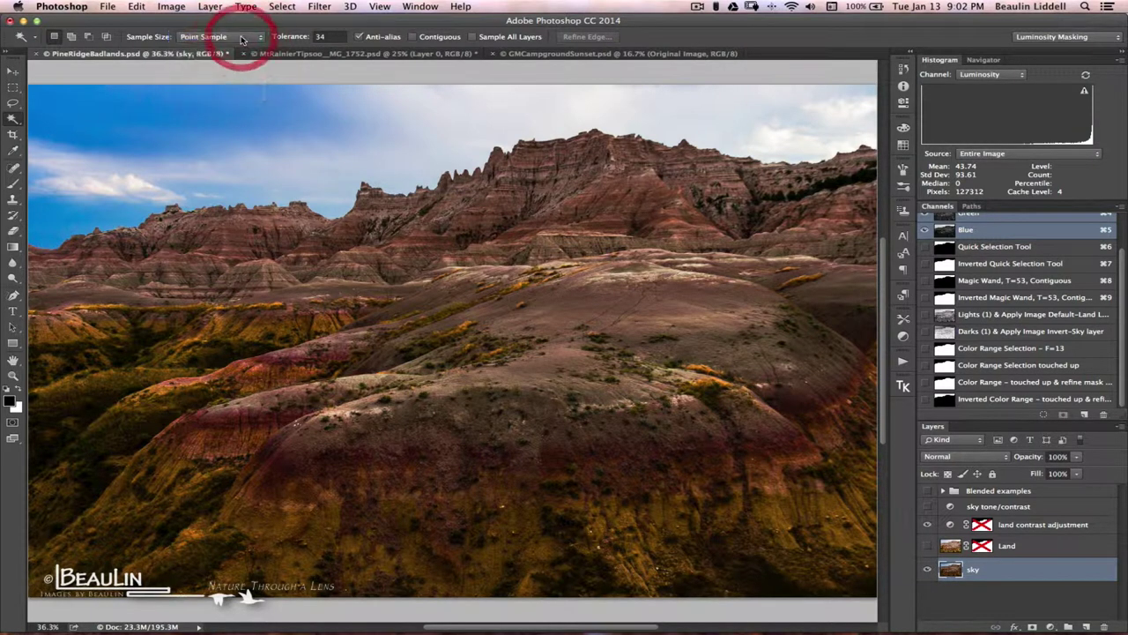
Try a tolerance-39 Magic Wand selection of the blue sky, then deselect it.
{"action": "key", "text": "Tab"}
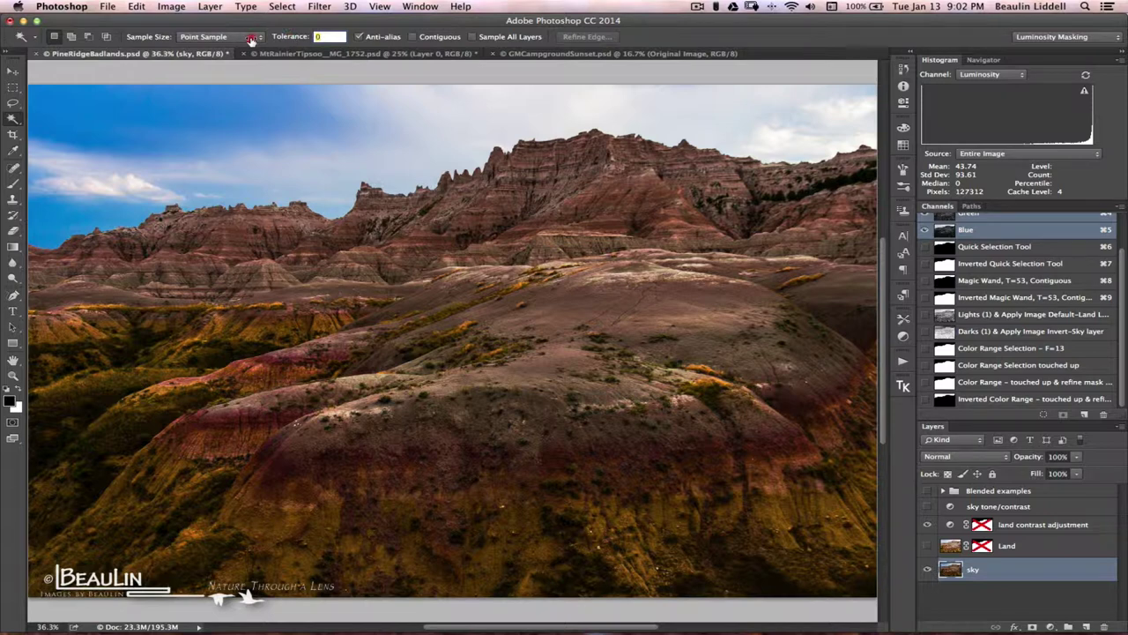
{"action": "mouse_move", "coordinate": [273, 40]}
{"action": "left_mouse_down"}
{"action": "mouse_move", "coordinate": [300, 39]}
{"action": "mouse_move", "coordinate": [276, 38]}
{"action": "left_mouse_up"}
{"action": "left_click", "coordinate": [74, 206]}
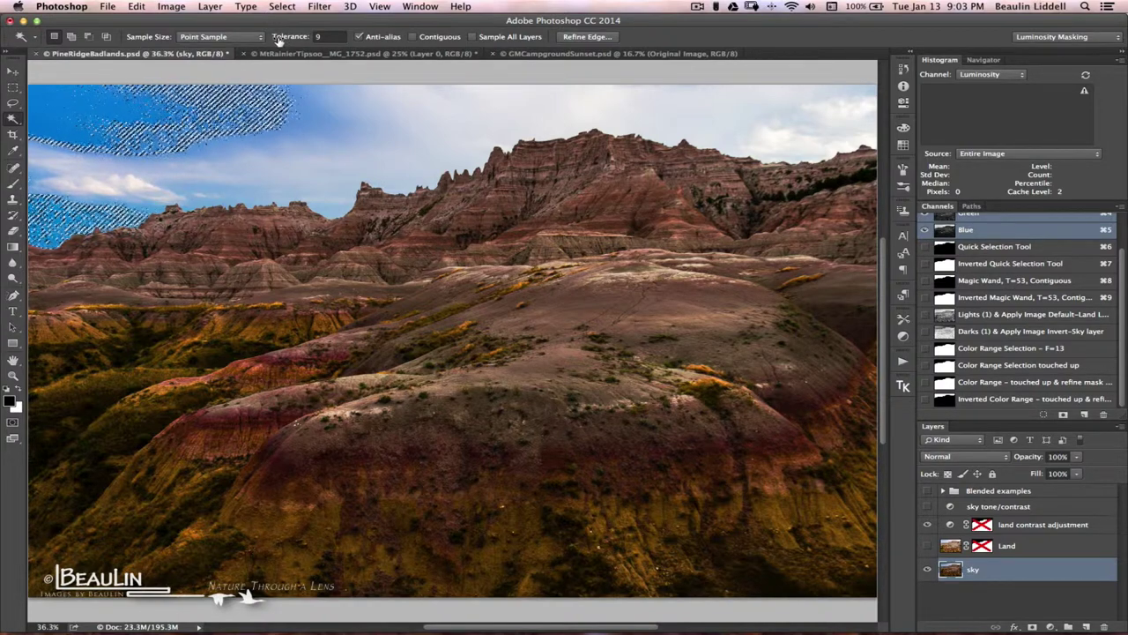
{"action": "key", "text": "super+d"}
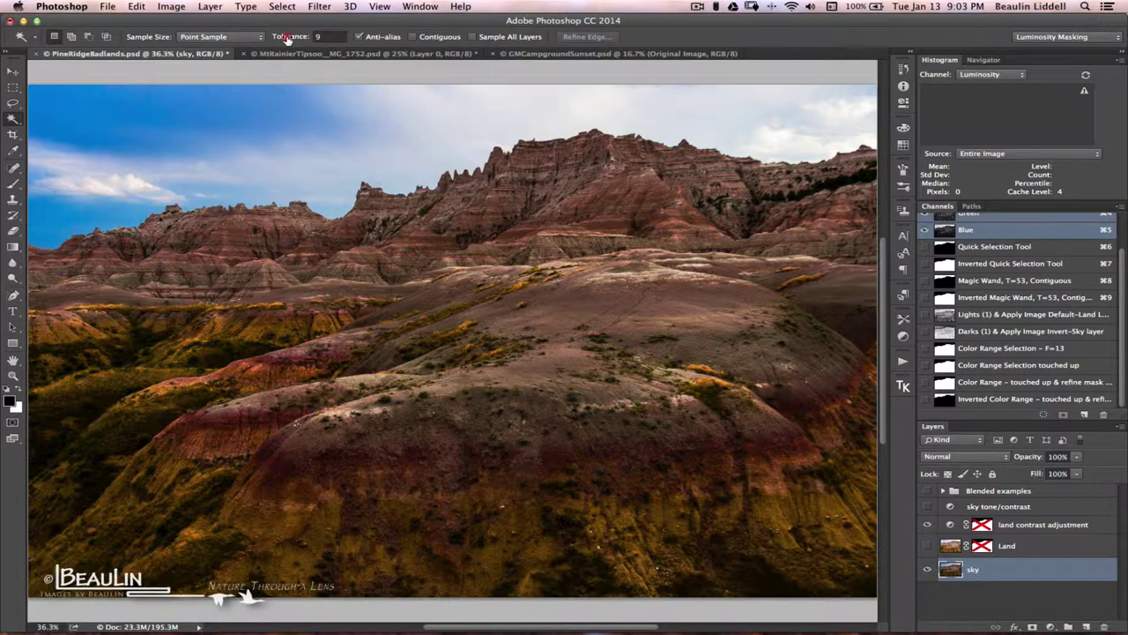
Reselect the sky at tolerance 40, adding the remaining sky and the small cloud.
{"action": "left_click_drag", "start_coordinate": [286, 37], "coordinate": [326, 38]}
{"action": "left_click", "coordinate": [168, 119]}
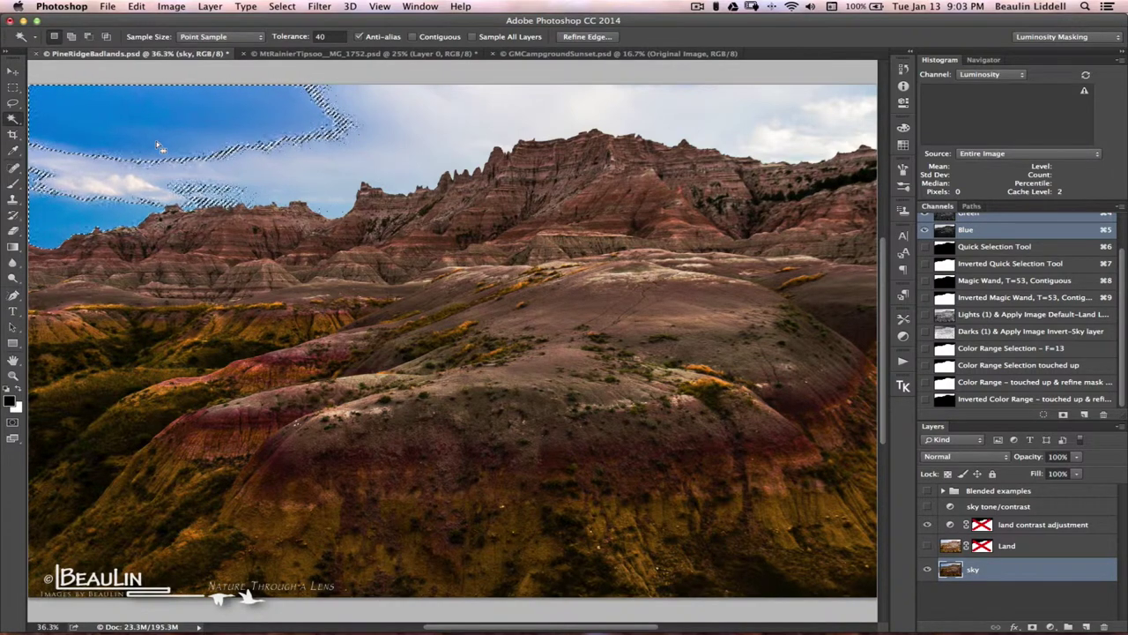
{"action": "left_click", "coordinate": [71, 37]}
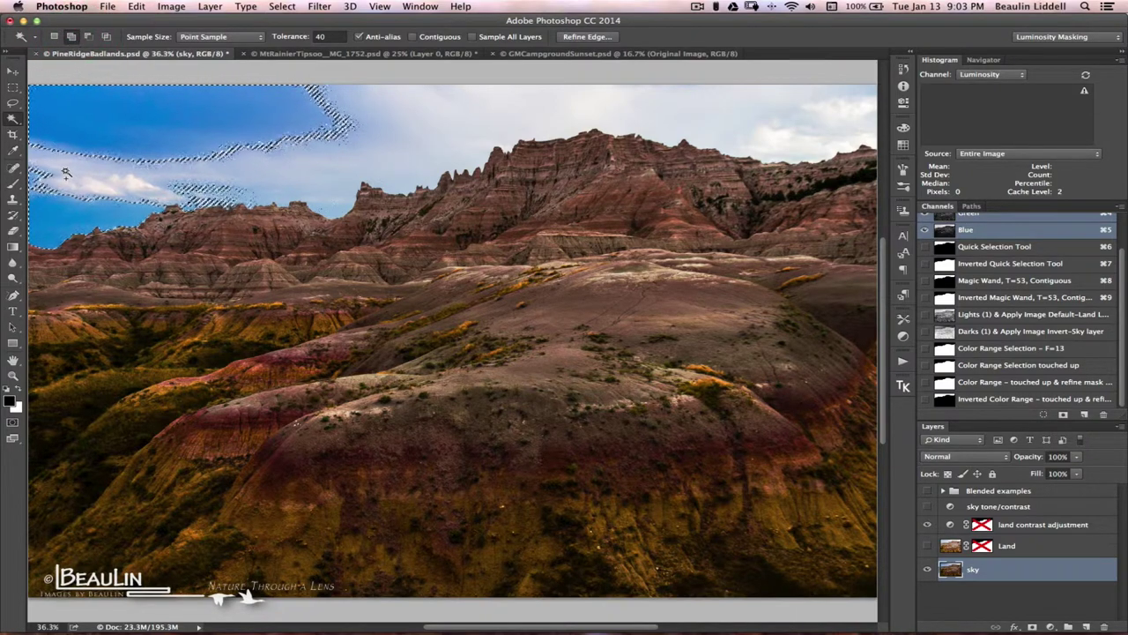
{"action": "left_click", "coordinate": [77, 168]}
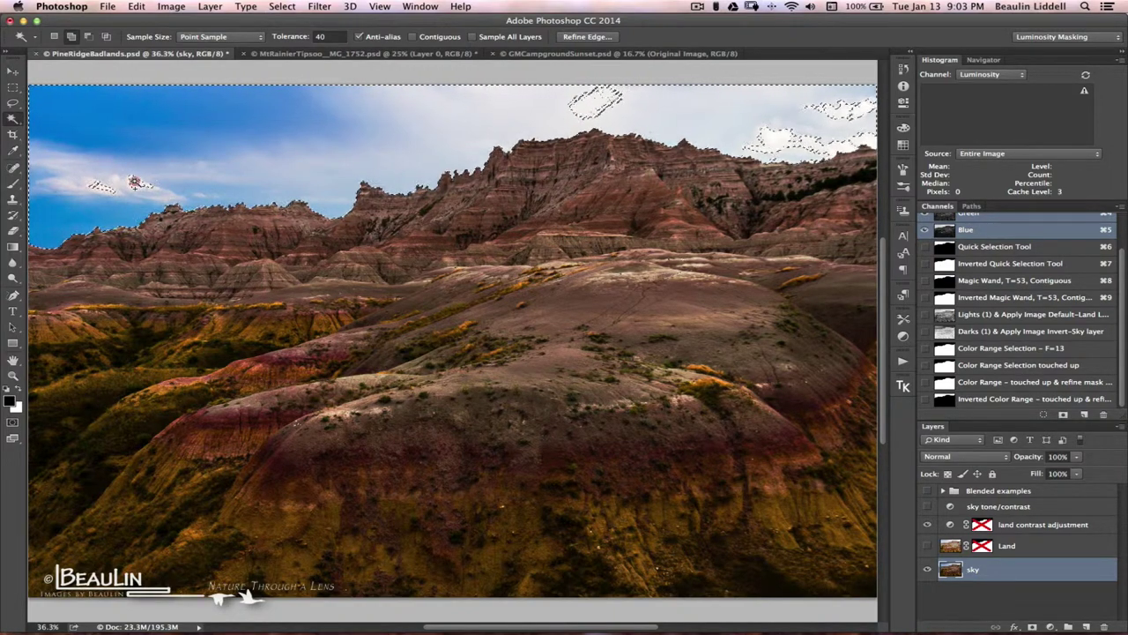
{"action": "left_click", "coordinate": [134, 182]}
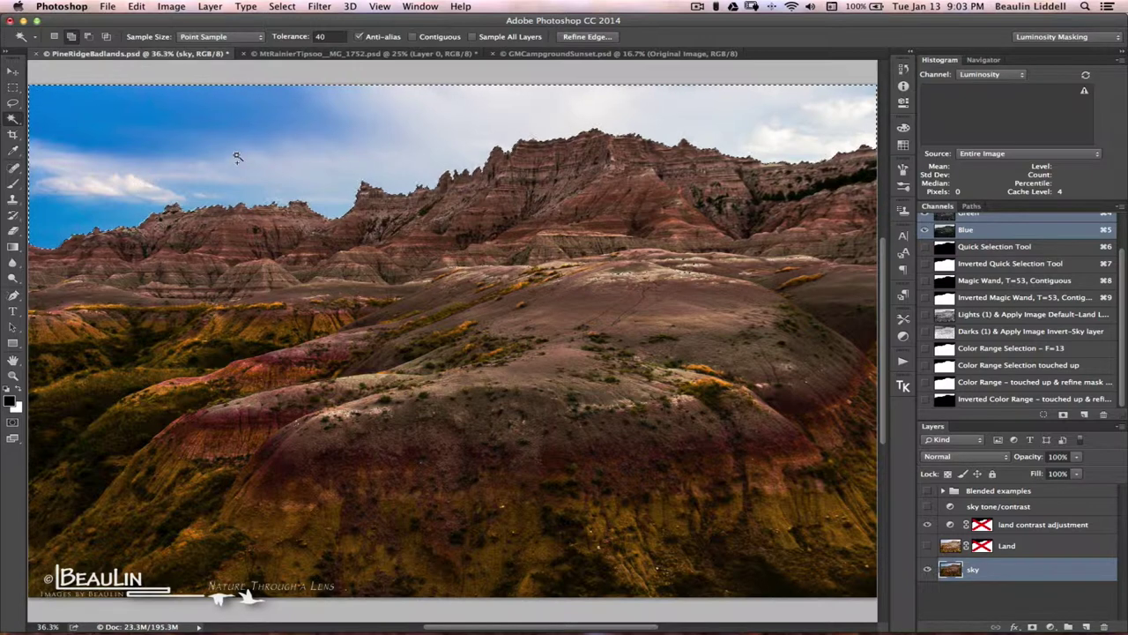
{"action": "left_click", "coordinate": [209, 163]}
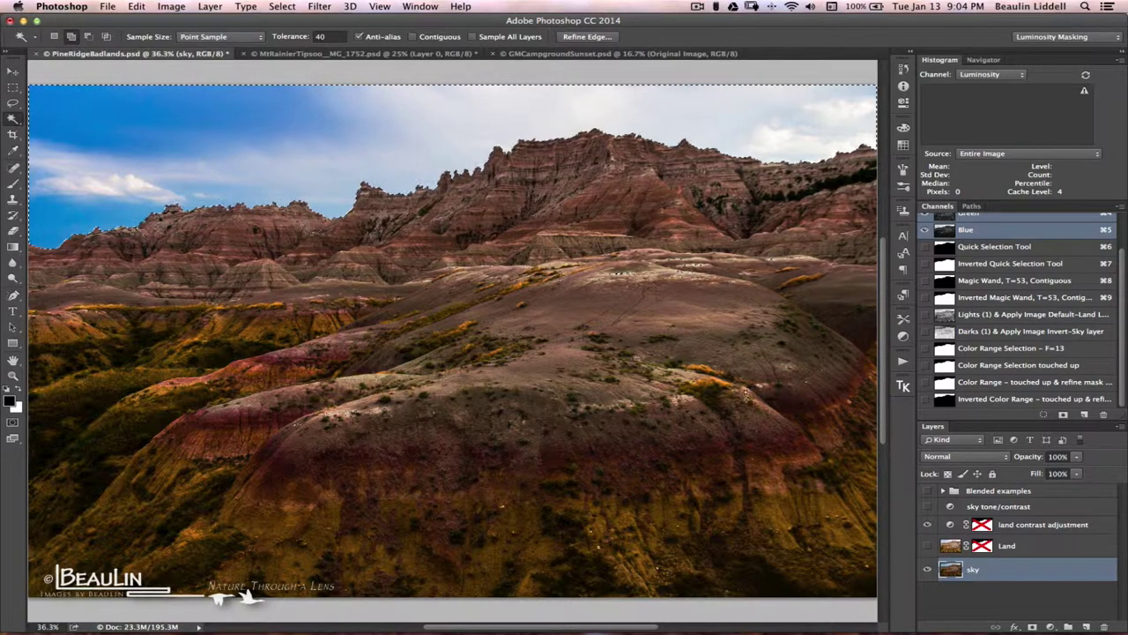
Select the sky at tolerance 61 and save the selection as a channel.
{"action": "key", "text": "super+d"}
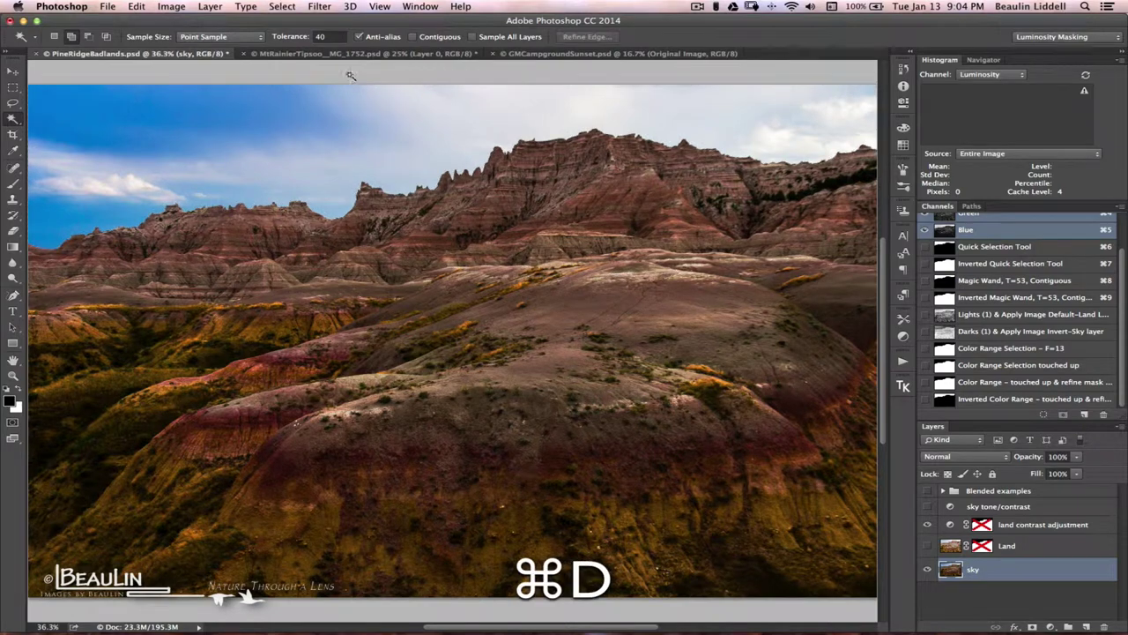
{"action": "left_click_drag", "start_coordinate": [278, 36], "coordinate": [292, 37]}
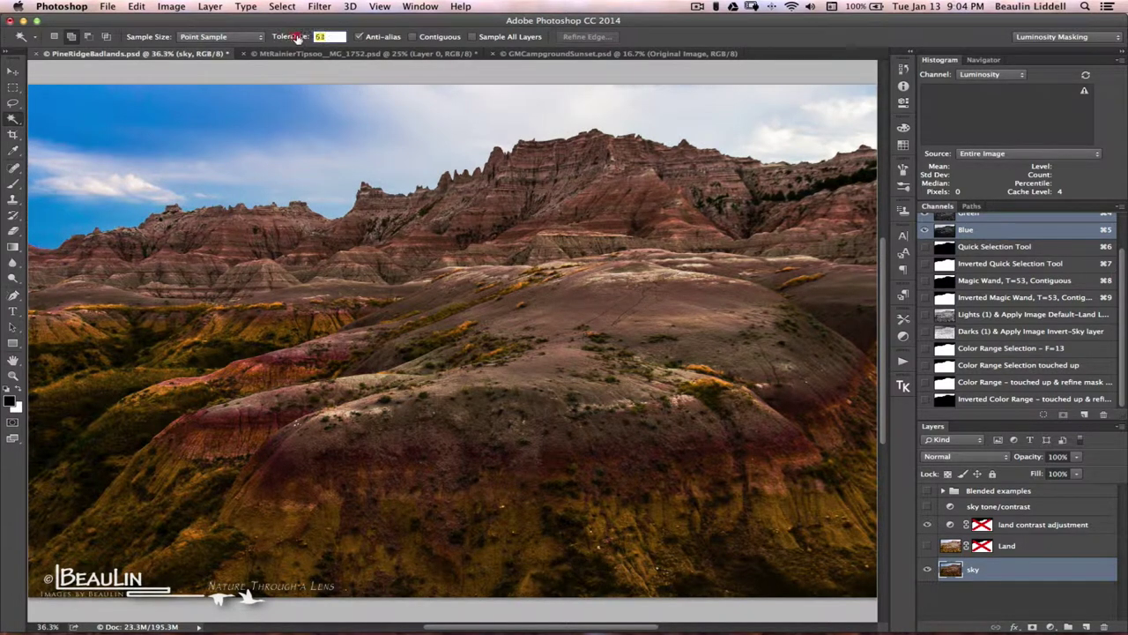
{"action": "left_click_drag", "start_coordinate": [297, 37], "coordinate": [292, 37]}
{"action": "left_click", "coordinate": [154, 136]}
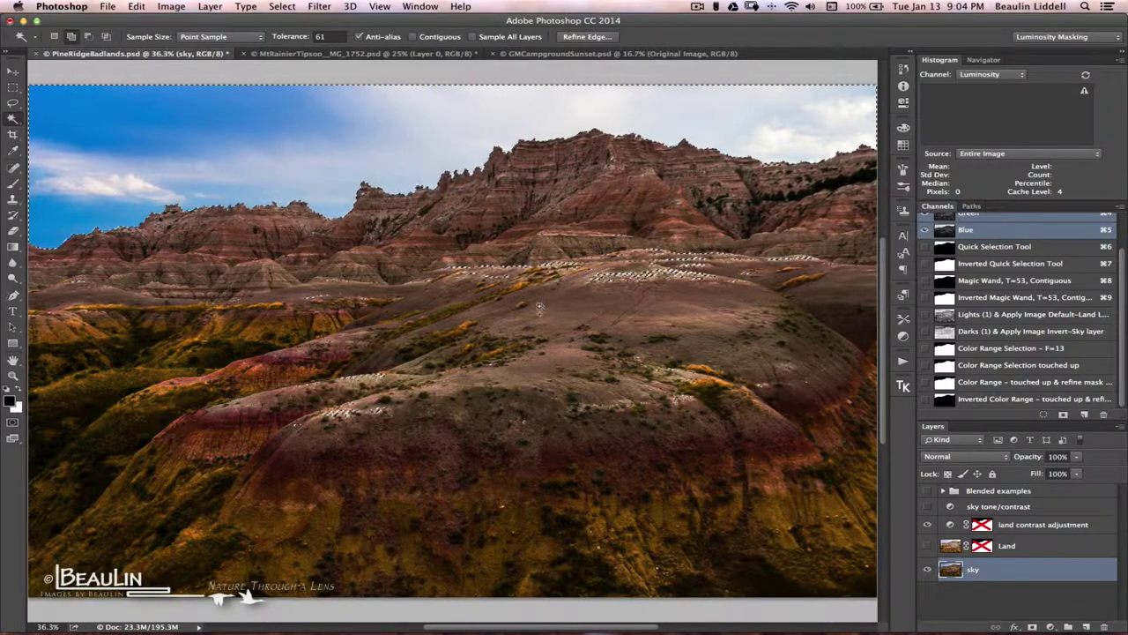
{"action": "left_click", "coordinate": [1062, 415]}
View the Alpha 1 mask alone, then delete it after spotting speckles in the land.
{"action": "left_click", "coordinate": [1119, 392]}
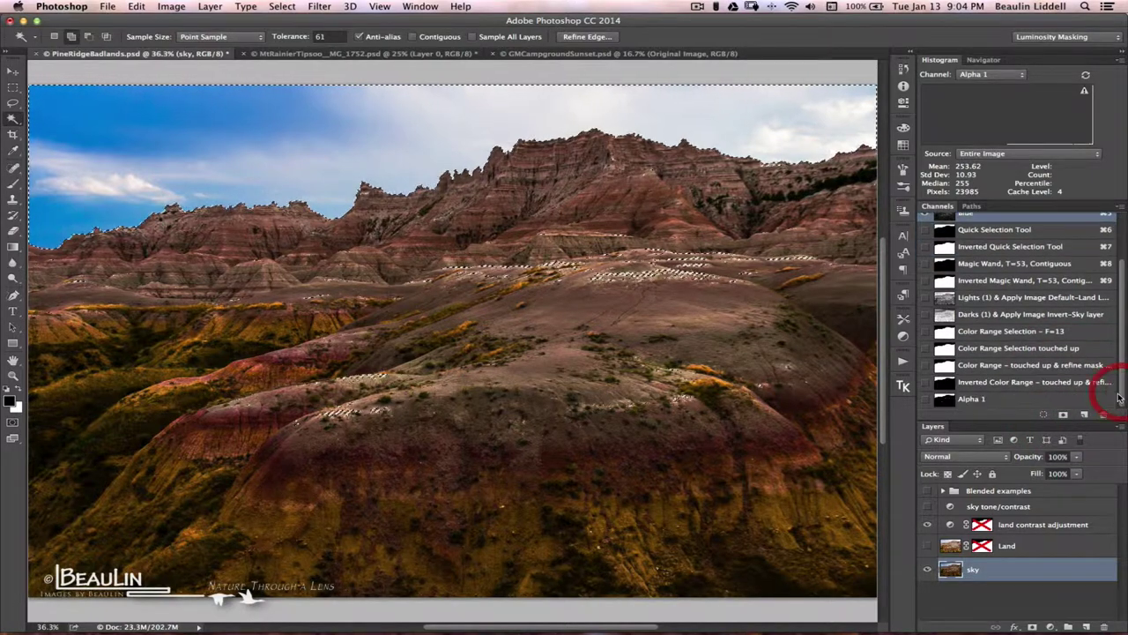
{"action": "left_click", "coordinate": [986, 400]}
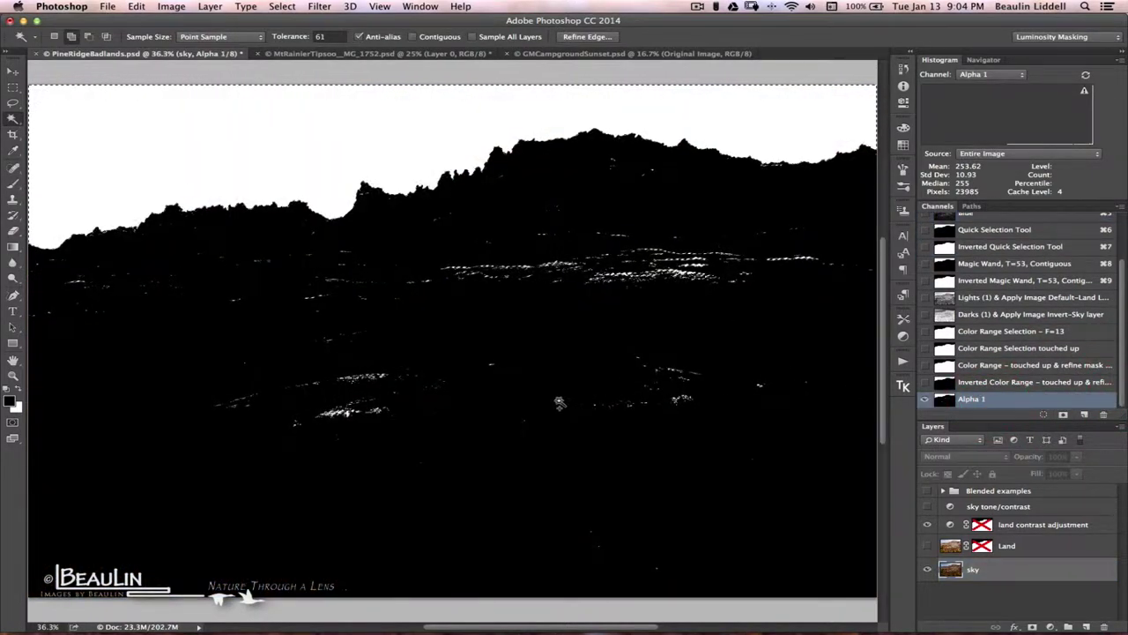
{"action": "key", "text": "super+d"}
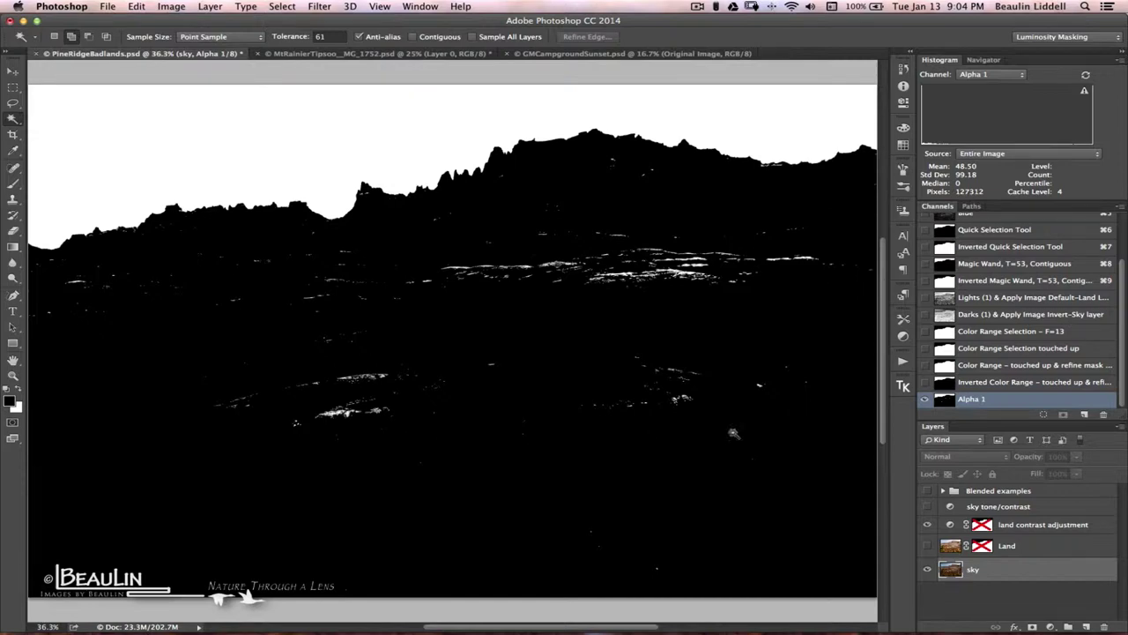
{"action": "left_click_drag", "start_coordinate": [1064, 399], "coordinate": [1103, 414]}
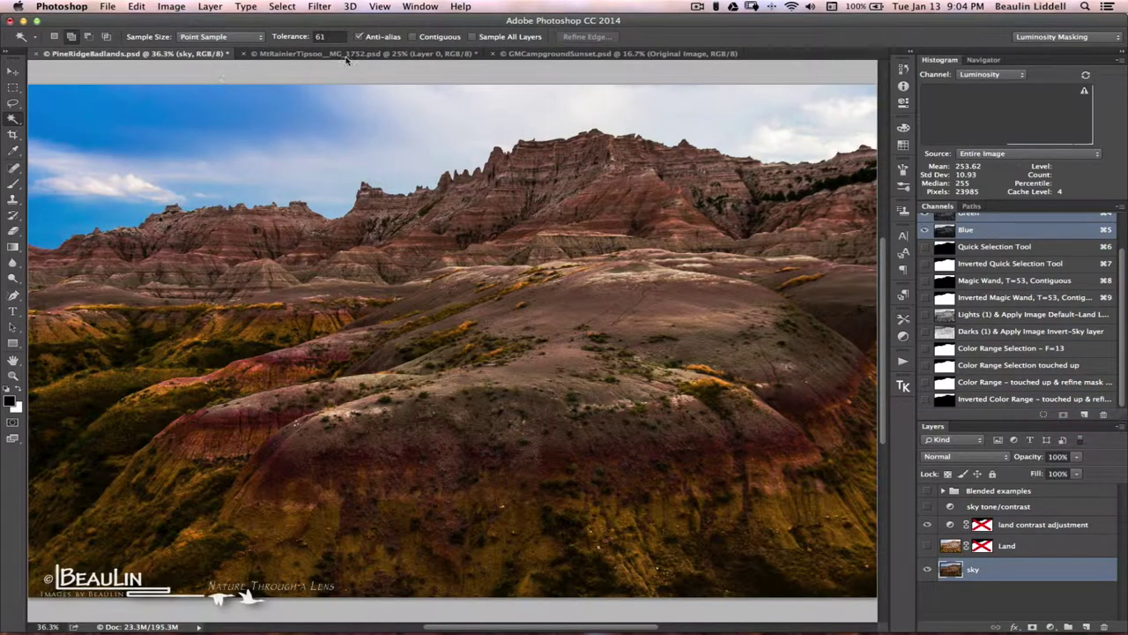
With Contiguous on, select the sky, the cloud and the upper-right sky patches.
{"action": "left_click", "coordinate": [412, 37]}
{"action": "left_click", "coordinate": [192, 139]}
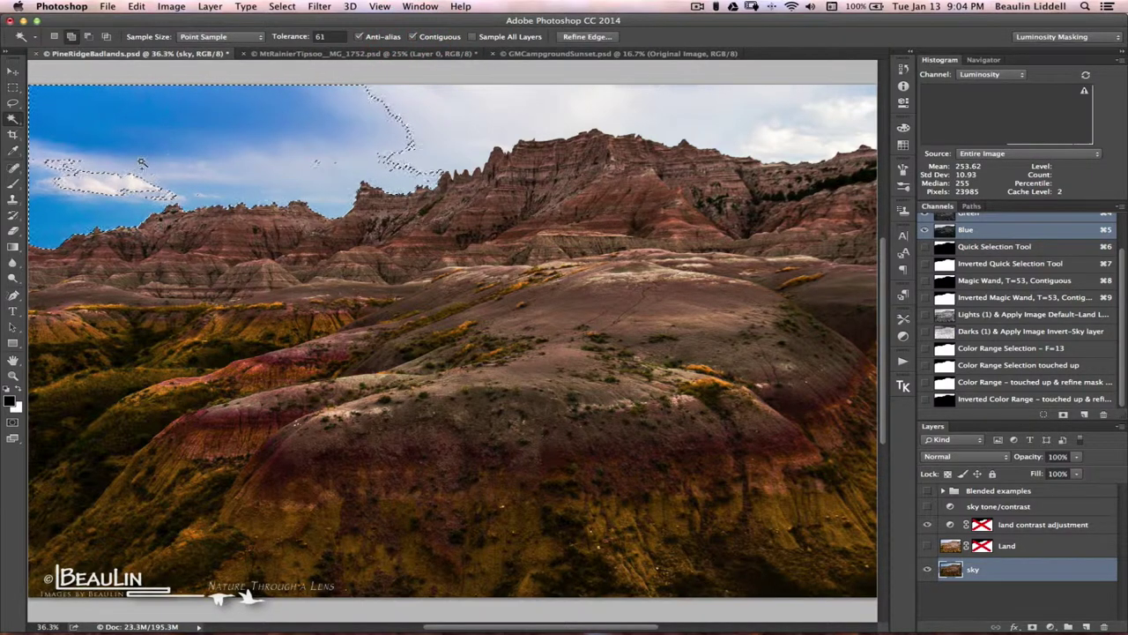
{"action": "left_click", "coordinate": [111, 181], "text": "shift"}
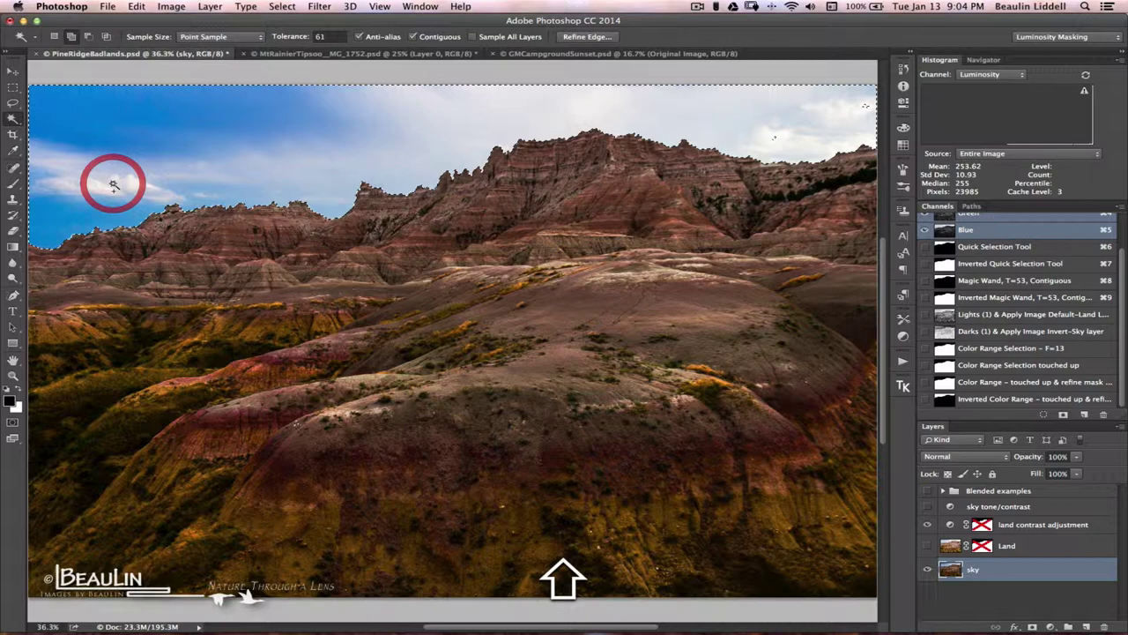
{"action": "left_click", "coordinate": [772, 125], "text": "shift"}
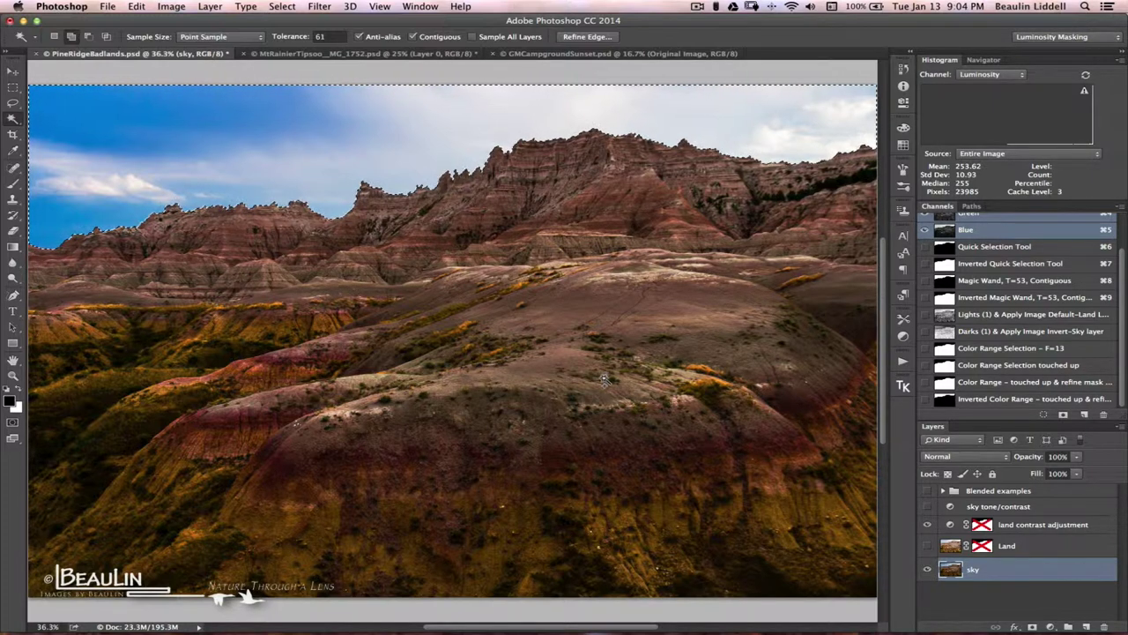
Save the sky selection as a new Alpha 1 channel and view it alone.
{"action": "left_click", "coordinate": [1063, 415]}
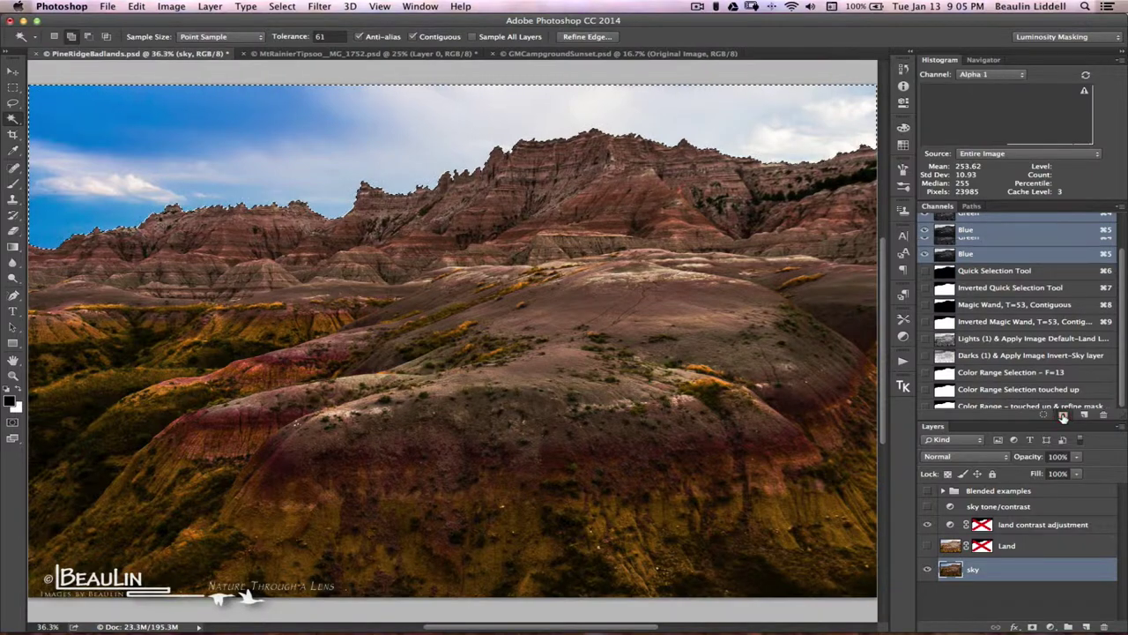
{"action": "scroll", "coordinate": [1115, 404], "scroll_direction": "up", "scroll_amount": 1}
{"action": "left_click", "coordinate": [1120, 402]}
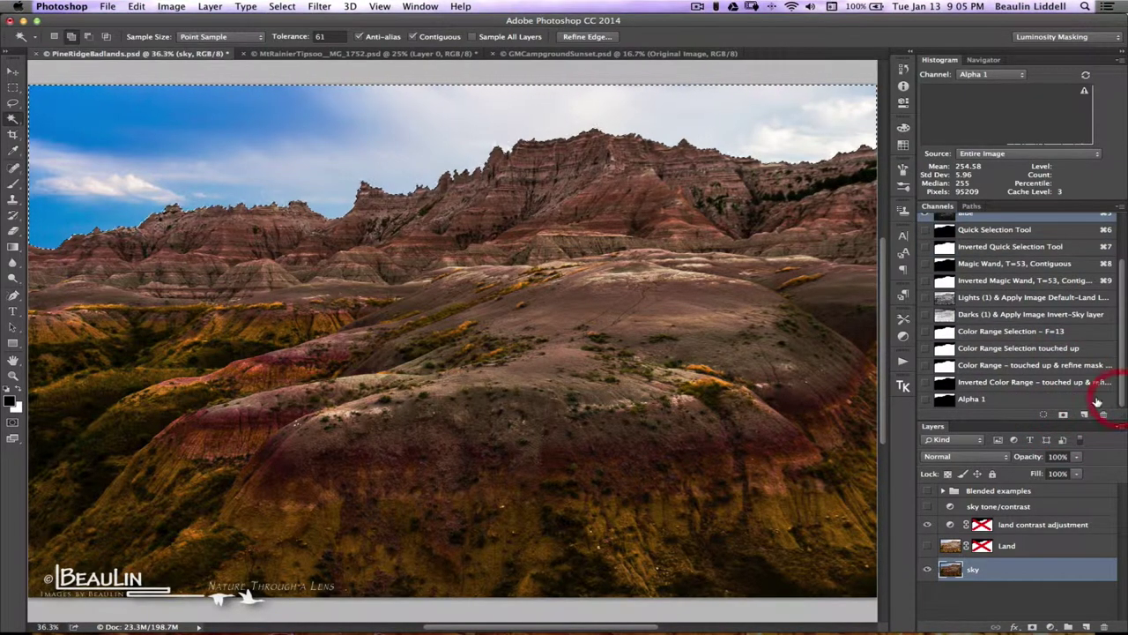
{"action": "left_click", "coordinate": [973, 399]}
Deselect and inspect the Alpha 1 mask's skyline edges at 100%.
{"action": "key", "text": "super+d"}
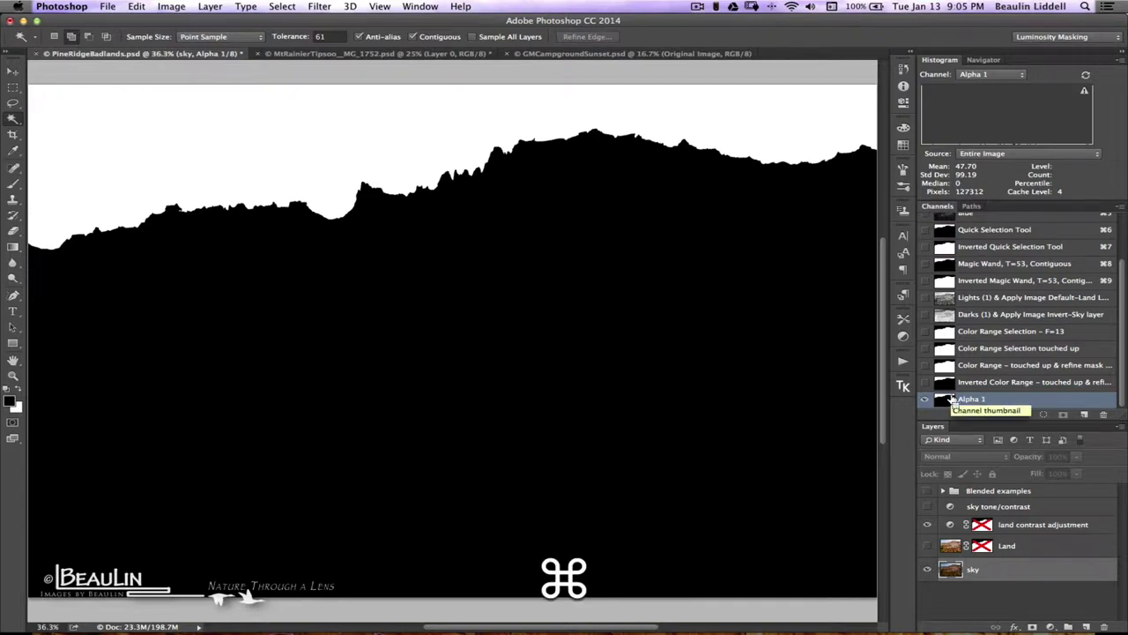
{"action": "key", "text": "super+equal"}
{"action": "key", "text": "super+equal"}
{"action": "key", "text": "super+equal"}
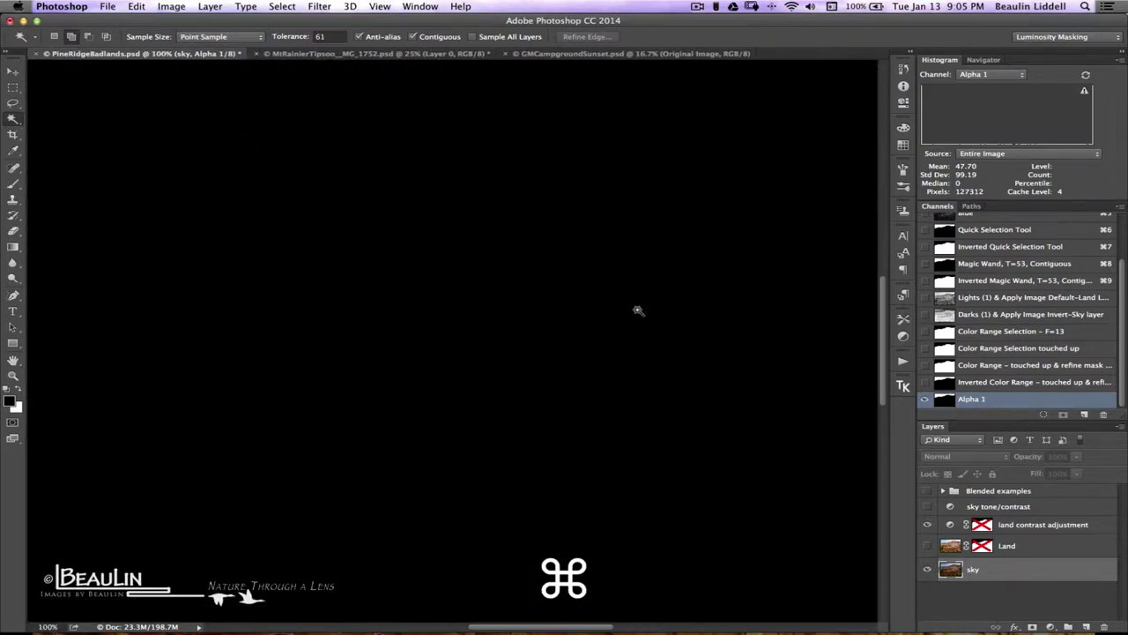
{"action": "scroll", "coordinate": [384, 265], "scroll_direction": "up", "scroll_amount": 10}
{"action": "scroll", "coordinate": [384, 264], "scroll_direction": "left", "scroll_amount": 3}
{"action": "scroll", "coordinate": [385, 265], "scroll_direction": "up", "scroll_amount": 15}
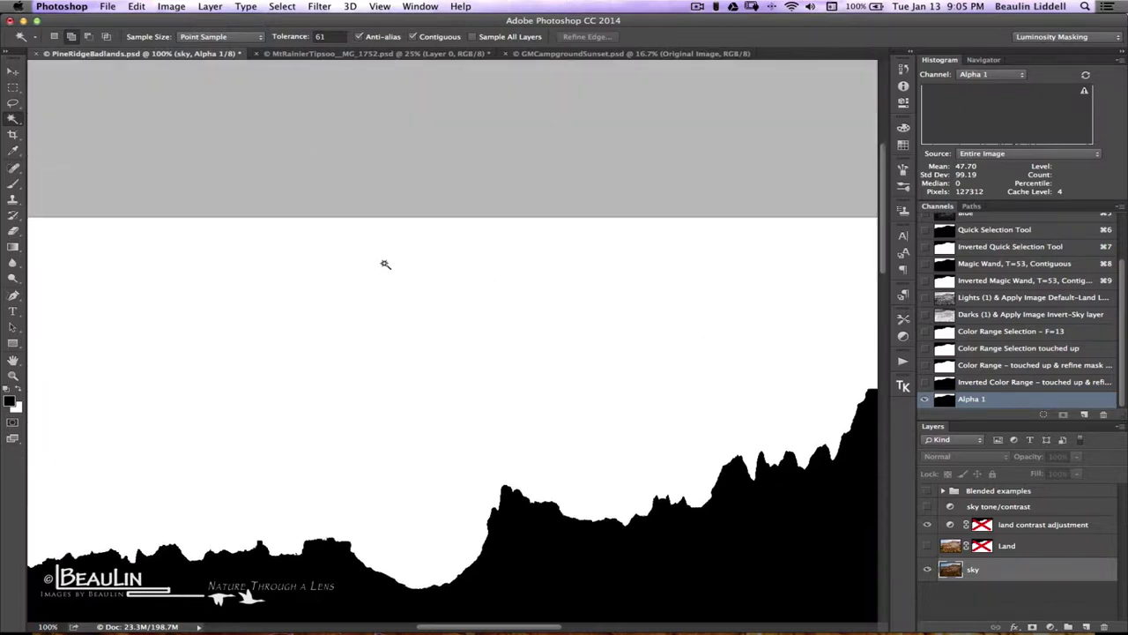
{"action": "scroll", "coordinate": [385, 264], "scroll_direction": "left", "scroll_amount": 5}
{"action": "scroll", "coordinate": [385, 264], "scroll_direction": "down", "scroll_amount": 10}
{"action": "scroll", "coordinate": [384, 264], "scroll_direction": "right", "scroll_amount": 4}
{"action": "scroll", "coordinate": [384, 264], "scroll_direction": "down", "scroll_amount": 10}
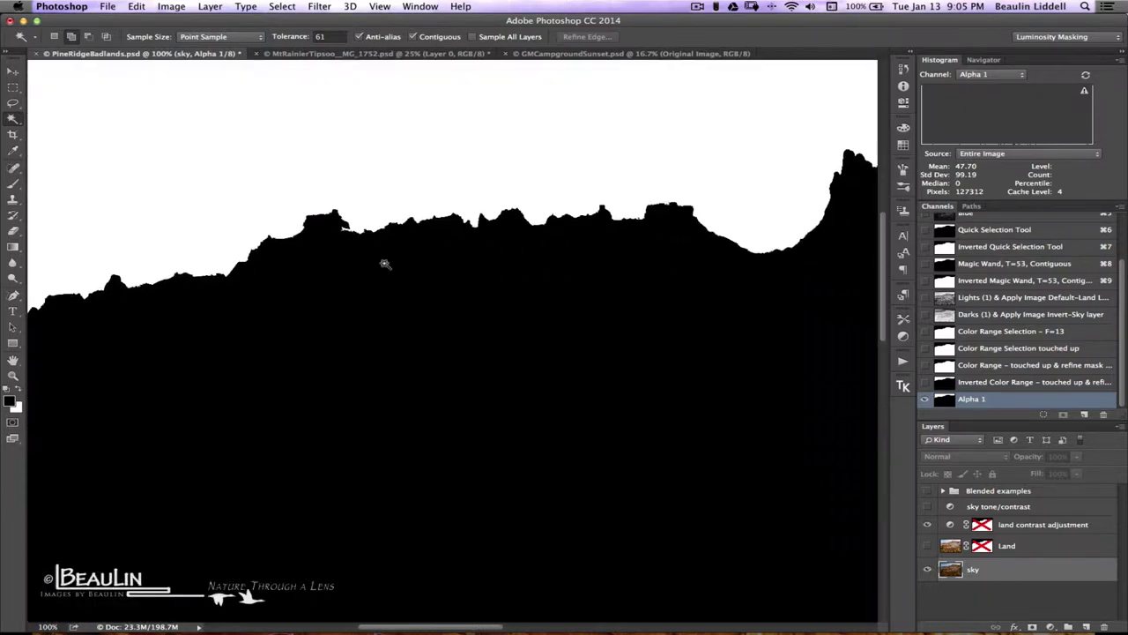
{"action": "scroll", "coordinate": [384, 265], "scroll_direction": "up", "scroll_amount": 10}
{"action": "scroll", "coordinate": [384, 264], "scroll_direction": "down", "scroll_amount": 5}
{"action": "scroll", "coordinate": [384, 263], "scroll_direction": "down", "scroll_amount": 5}
{"action": "scroll", "coordinate": [384, 263], "scroll_direction": "right", "scroll_amount": 2}
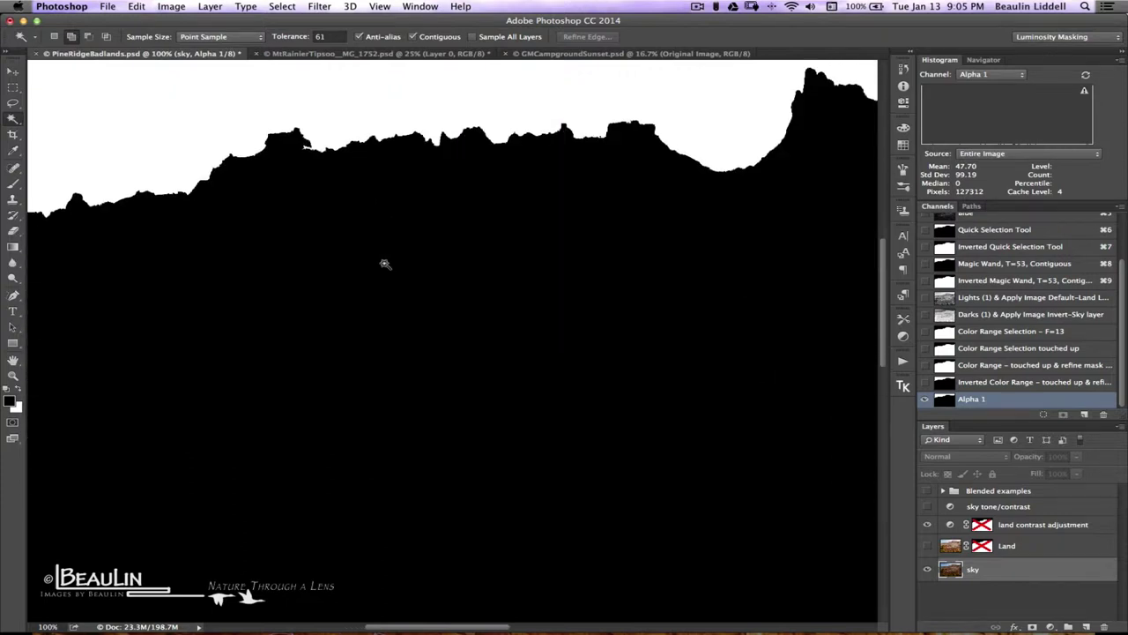
{"action": "scroll", "coordinate": [384, 264], "scroll_direction": "down", "scroll_amount": 3}
{"action": "scroll", "coordinate": [385, 263], "scroll_direction": "right", "scroll_amount": 5}
Scroll back to the upper left and load Alpha 1 as a selection.
{"action": "scroll", "coordinate": [385, 263], "scroll_direction": "up", "scroll_amount": 3}
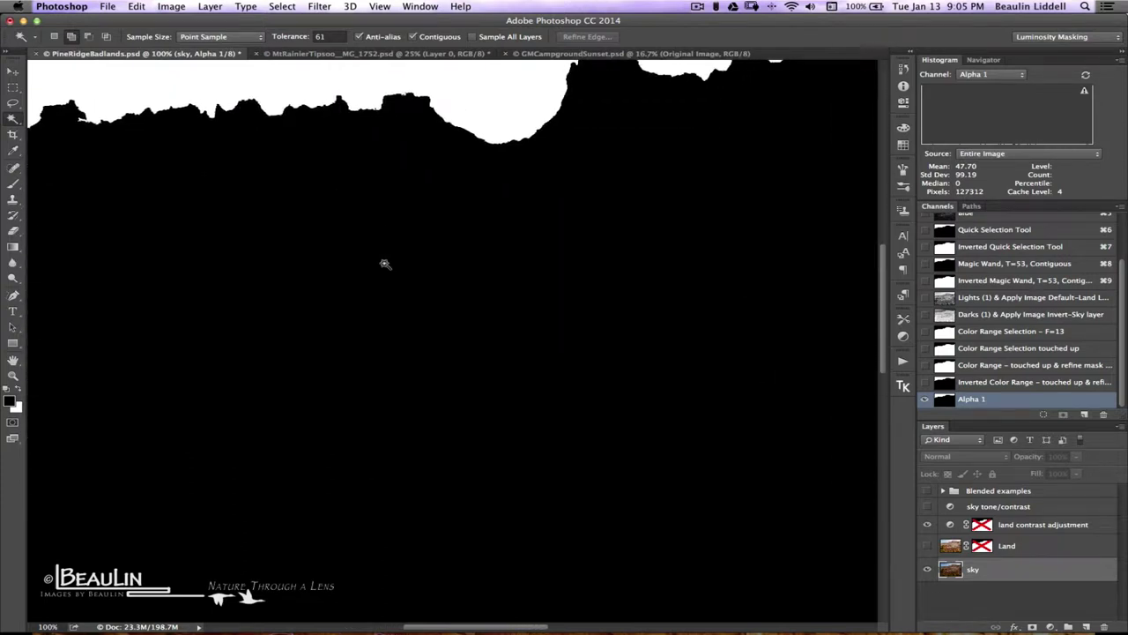
{"action": "scroll", "coordinate": [384, 263], "scroll_direction": "up", "scroll_amount": 8}
{"action": "scroll", "coordinate": [384, 264], "scroll_direction": "left", "scroll_amount": 2}
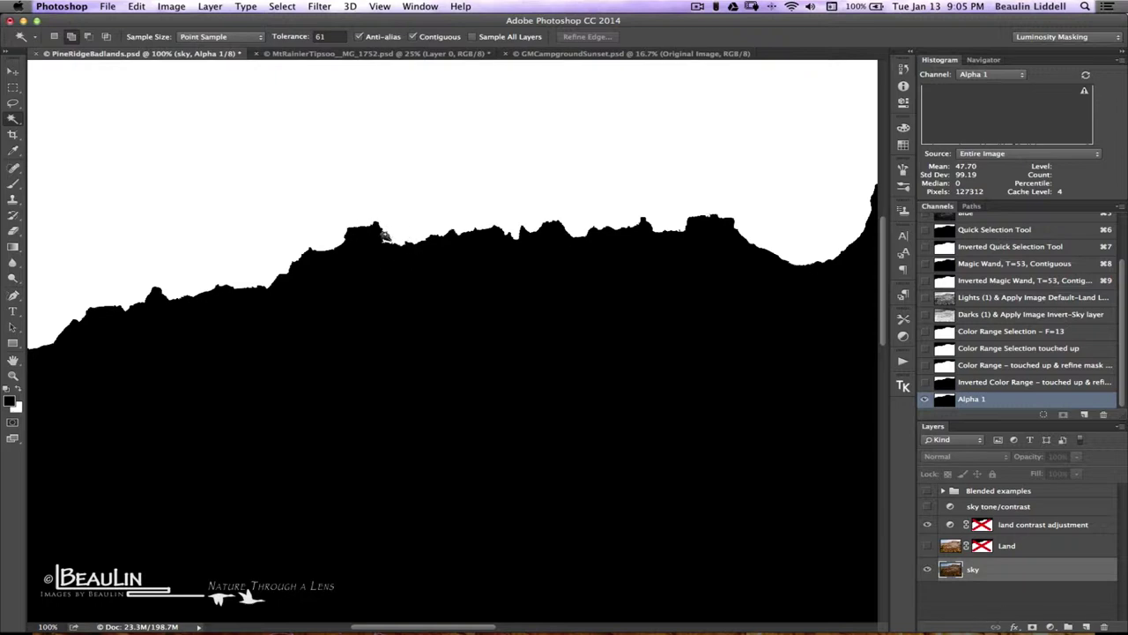
{"action": "left_click", "coordinate": [1002, 406], "text": "super"}
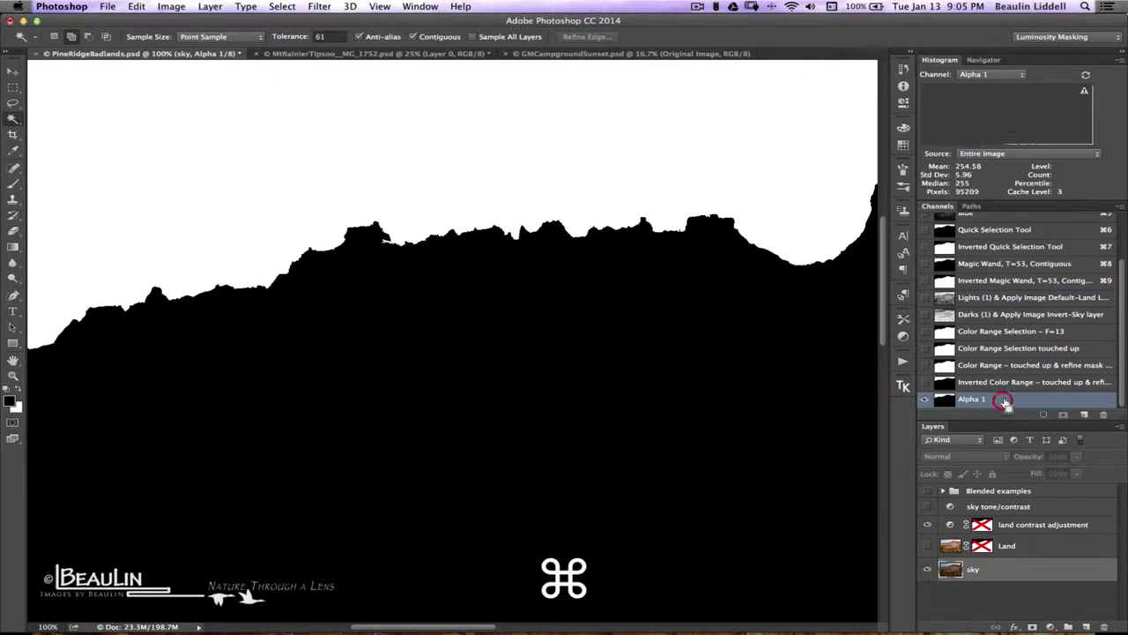
On the sky layer, pick the Quick Selection brush and shrink it for ridge detail.
{"action": "left_click", "coordinate": [1007, 571]}
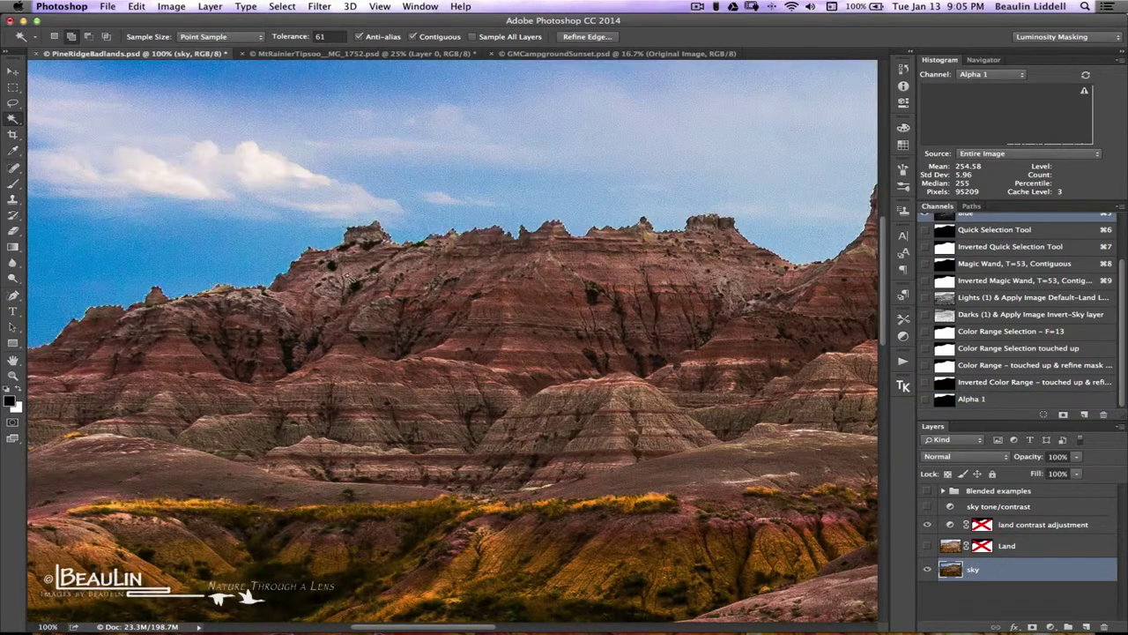
{"action": "left_click", "coordinate": [13, 121]}
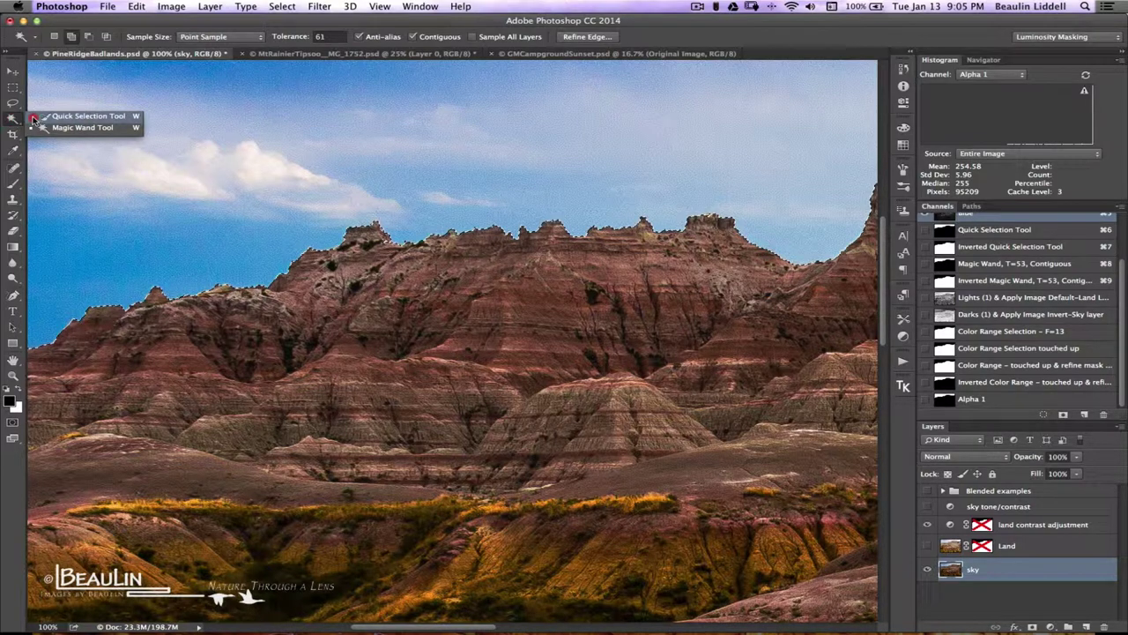
{"action": "left_click", "coordinate": [37, 117]}
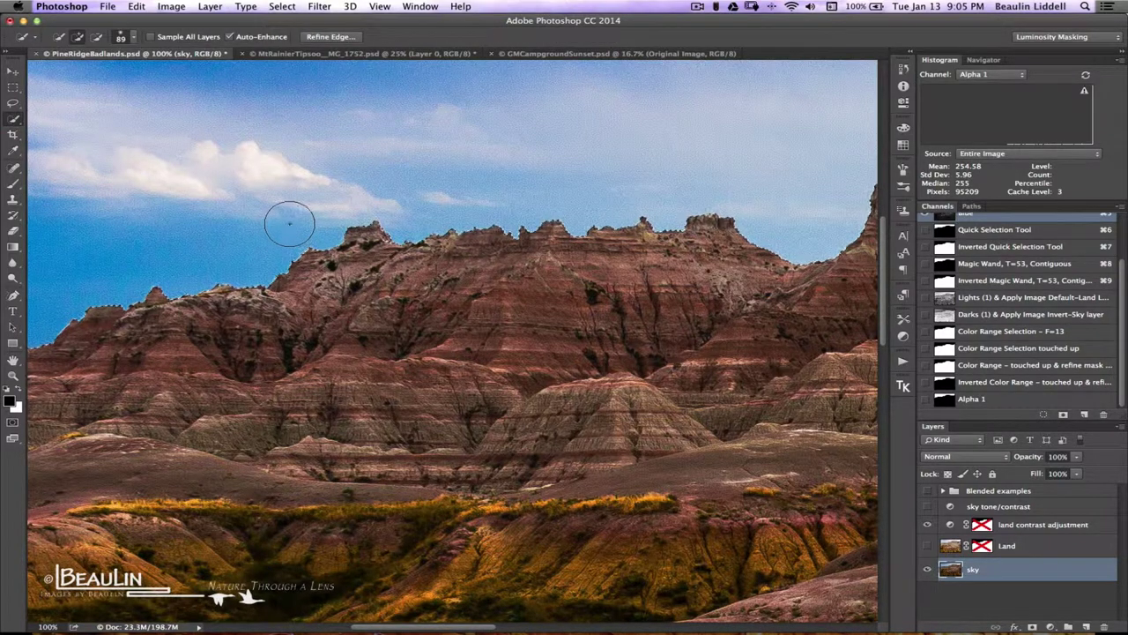
{"action": "key", "text": "ctrl+alt"}
{"action": "left_click_drag", "start_coordinate": [423, 275], "coordinate": [389, 272]}
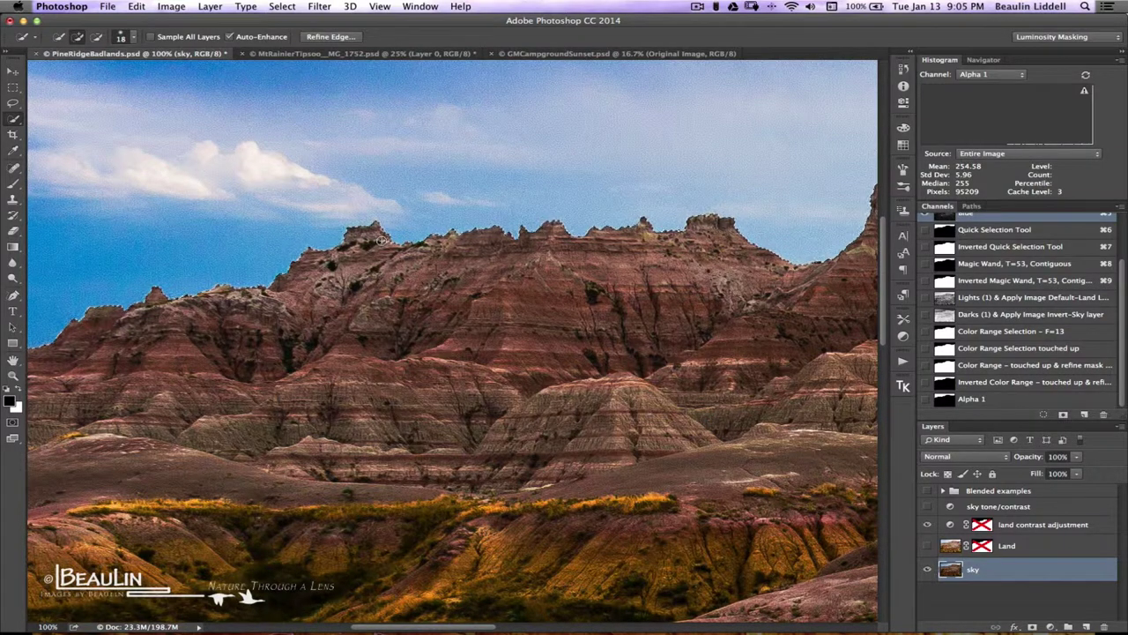
Subtract stray ridge areas from the sky selection, then zoom out to the whole photo.
{"action": "key", "text": "alt"}
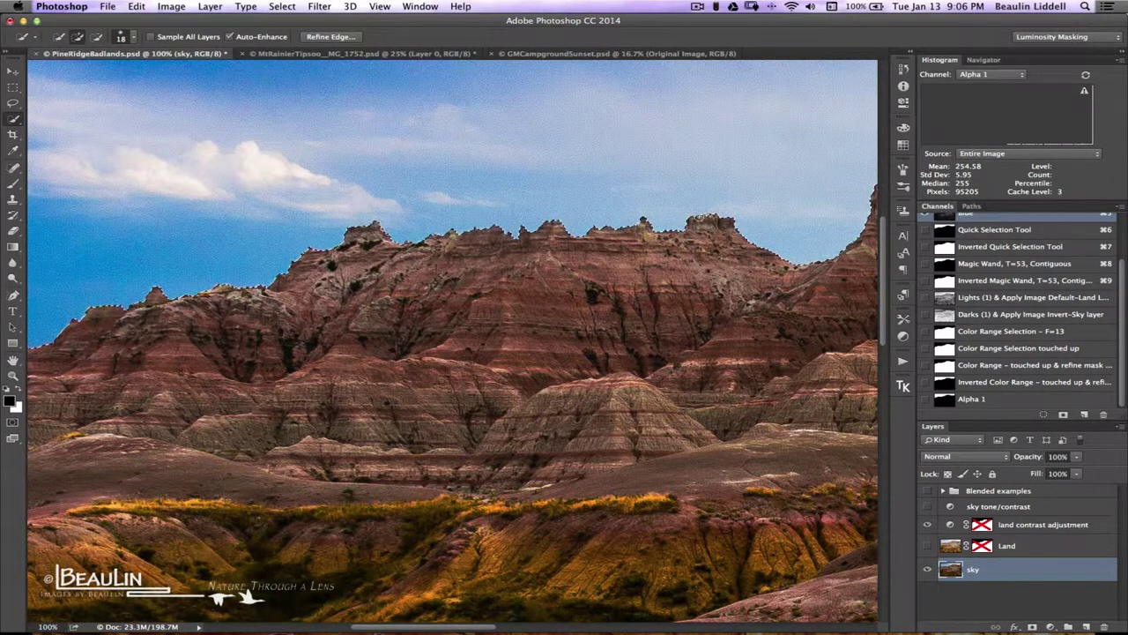
{"action": "key", "text": "alt"}
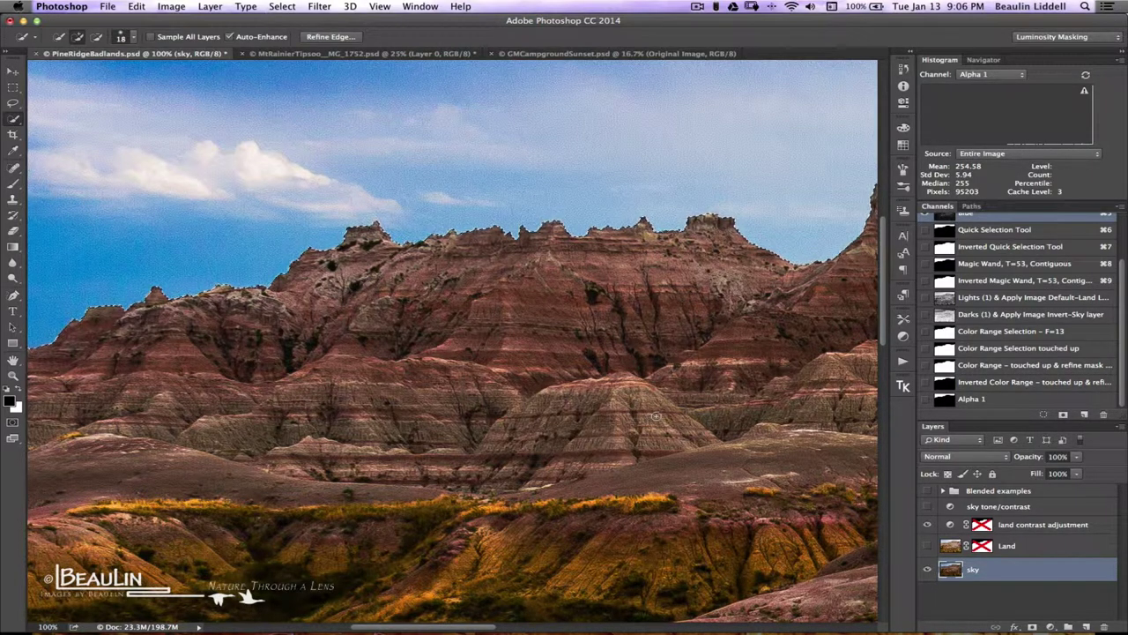
{"action": "key", "text": "super+0"}
{"action": "key", "text": "super+minus"}
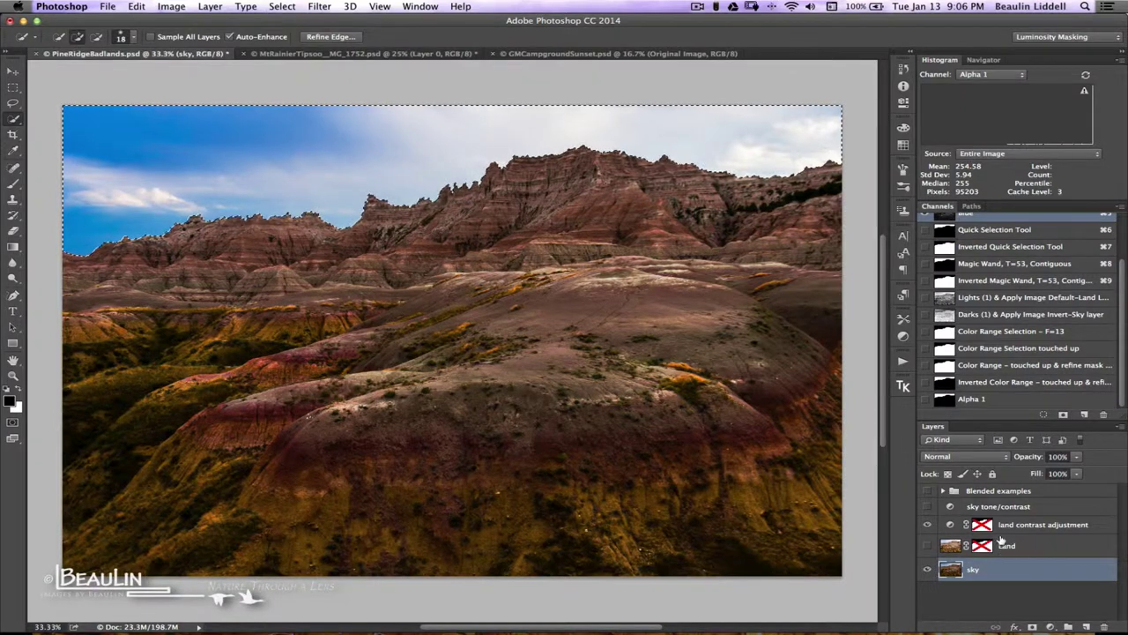
Drop the active sky selection with Cmd+D.
{"action": "key", "text": "super+d"}
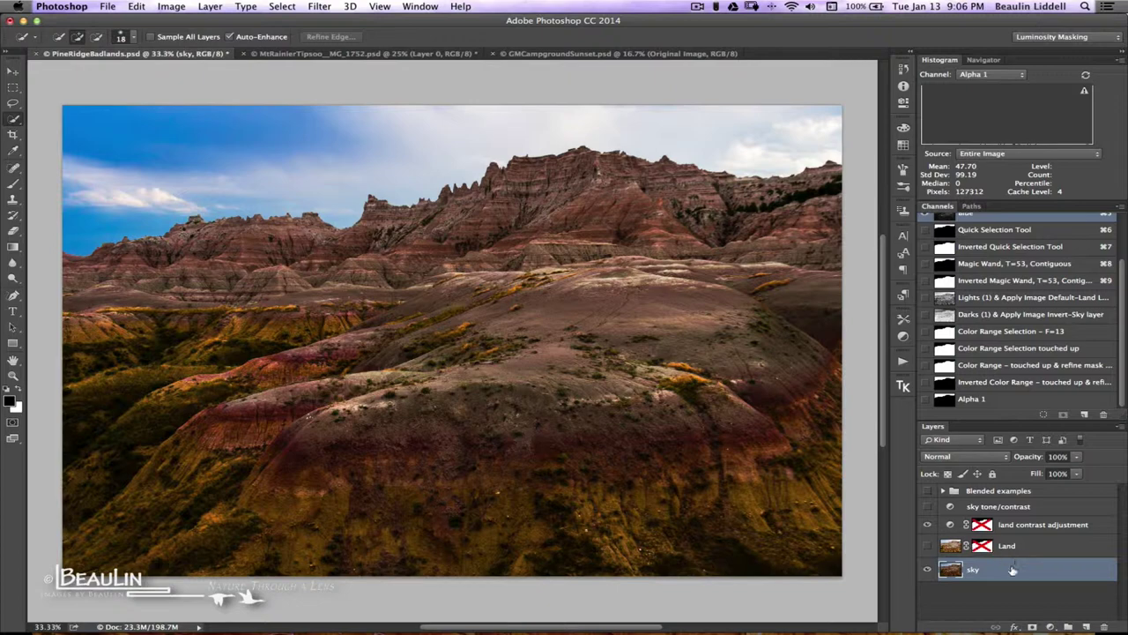
Show the Land layer, enable the land contrast adjustment mask, and view at 100%.
{"action": "left_click", "coordinate": [926, 545]}
{"action": "left_click", "coordinate": [982, 525], "text": "shift"}
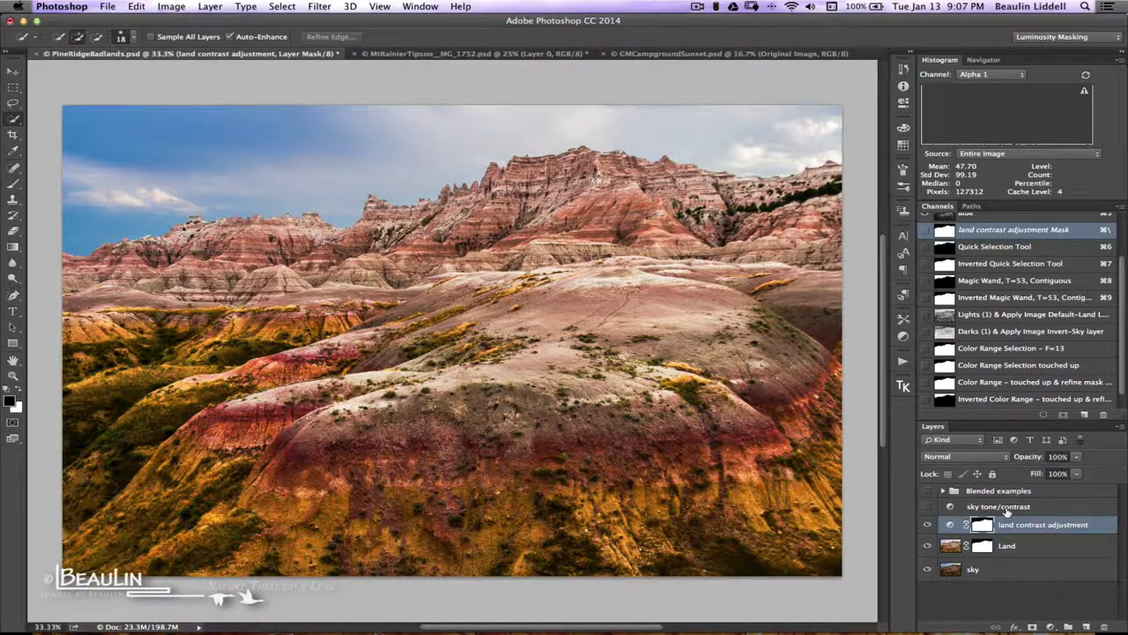
{"action": "key", "text": "super+1"}
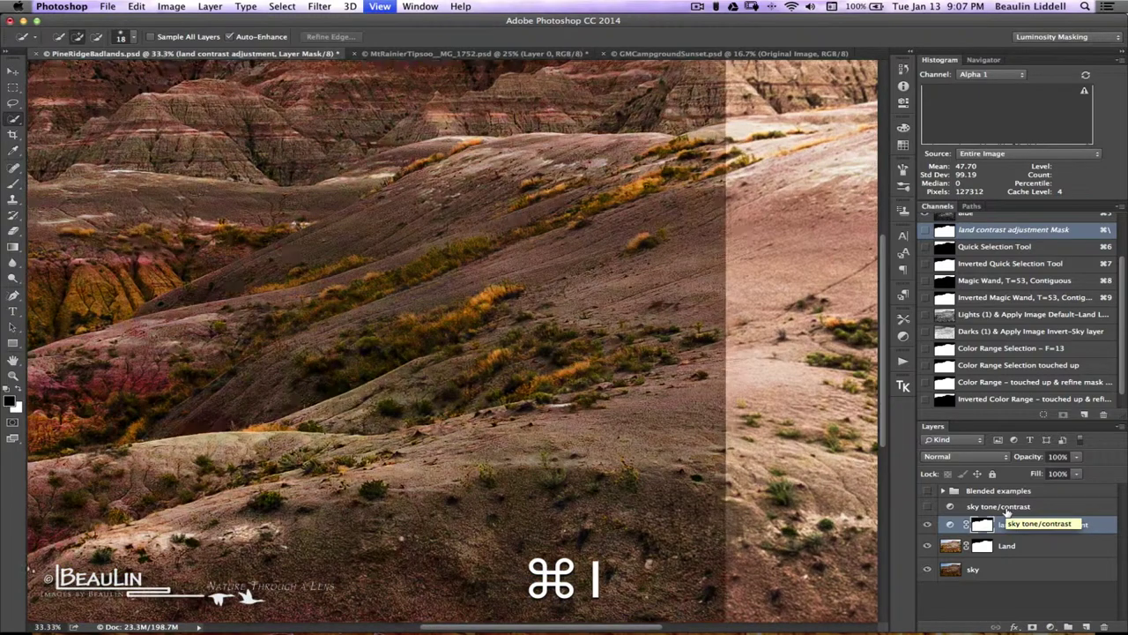
{"action": "scroll", "coordinate": [161, 214], "scroll_direction": "up", "scroll_amount": 10}
{"action": "scroll", "coordinate": [160, 214], "scroll_direction": "up", "scroll_amount": 3}
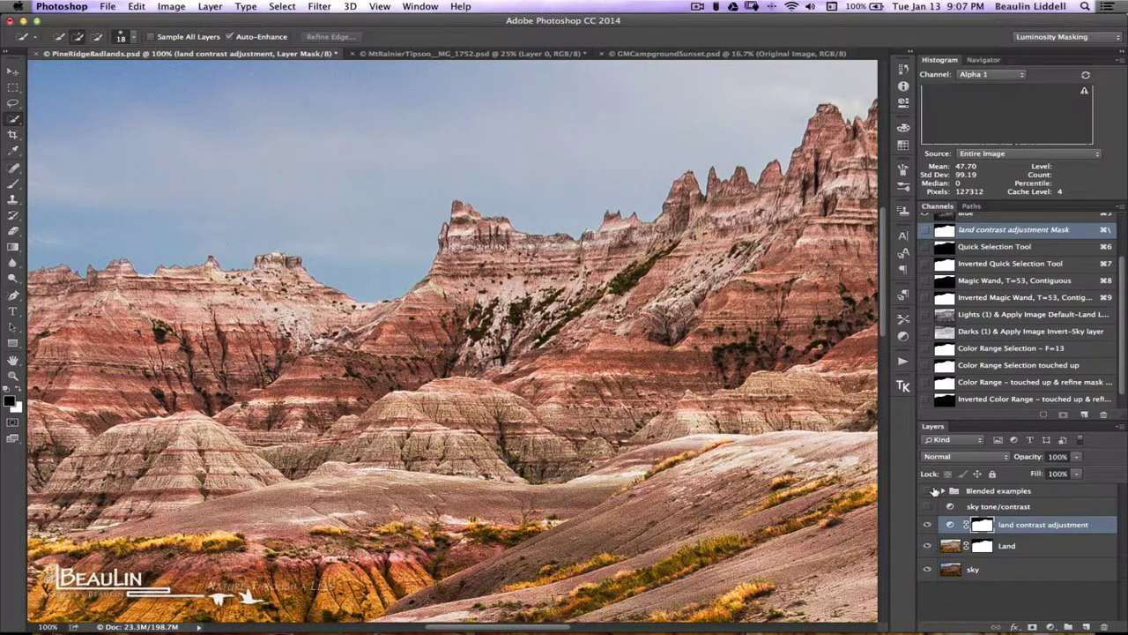
Toggle the Blended examples group, hide sky tone/contrast, and view the Inverted Magic Wand channel.
{"action": "left_click", "coordinate": [924, 491]}
{"action": "left_click", "coordinate": [924, 492]}
{"action": "left_click", "coordinate": [927, 493]}
{"action": "left_click", "coordinate": [927, 495]}
{"action": "left_click", "coordinate": [927, 506]}
{"action": "left_click", "coordinate": [1022, 298]}
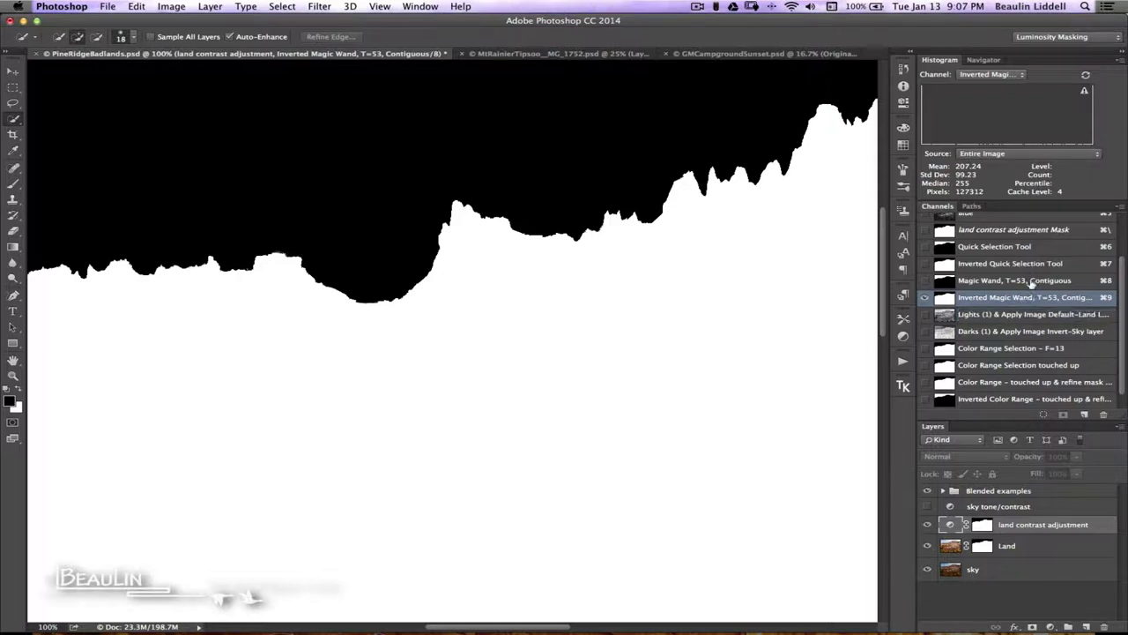
View the Inverted Quick Selection Tool channel, then reselect the land contrast adjustment layer.
{"action": "left_click", "coordinate": [1025, 265]}
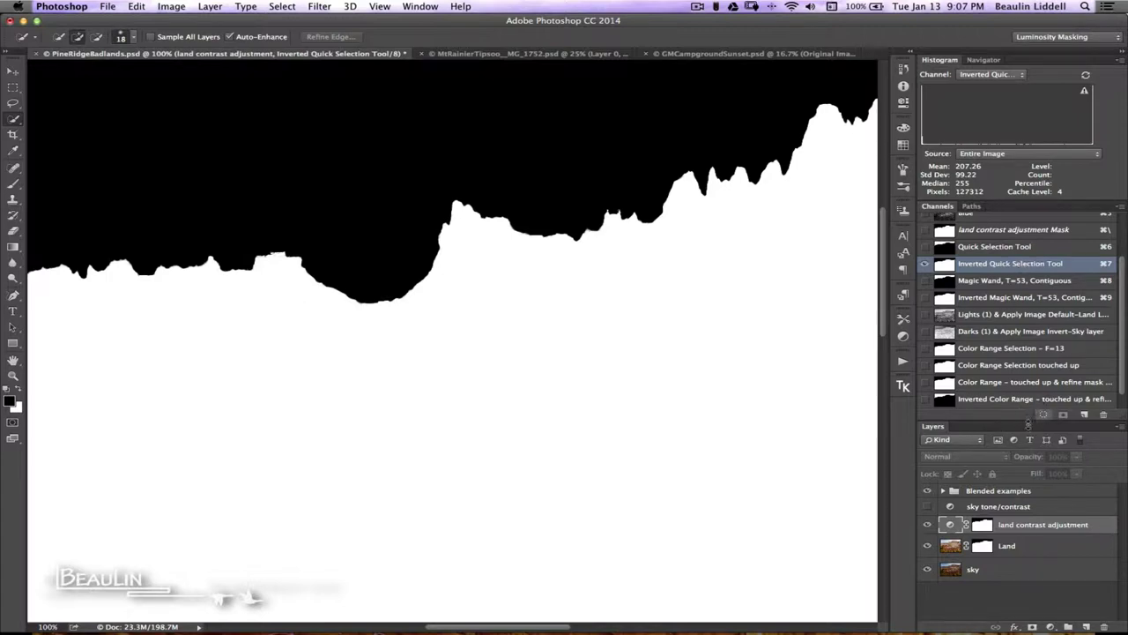
{"action": "left_click", "coordinate": [1057, 526]}
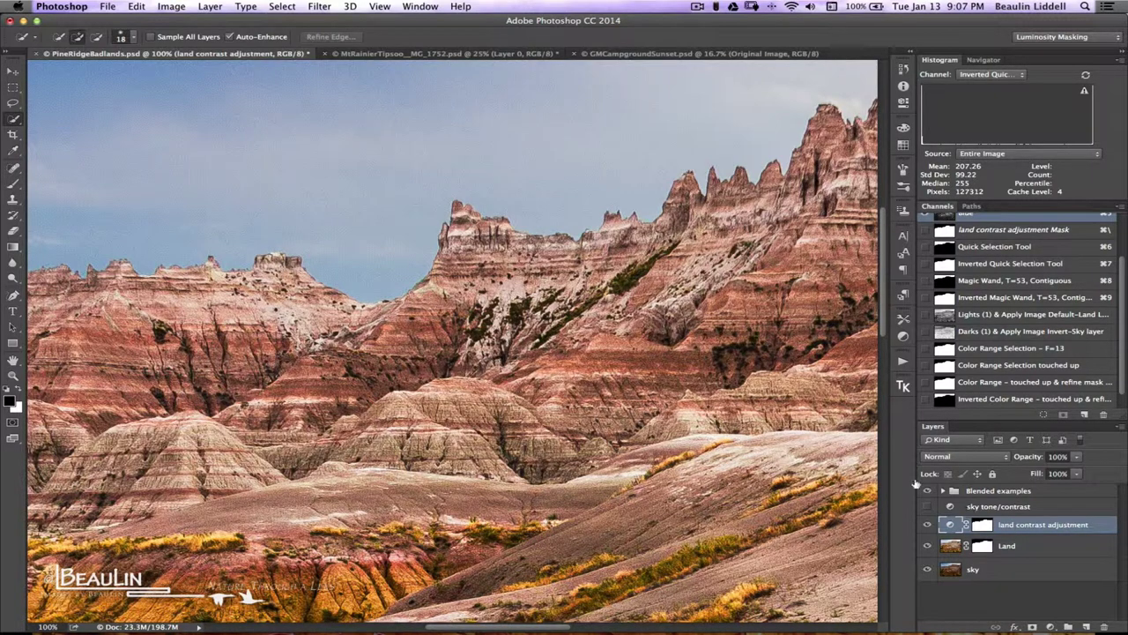
Bring up the MtRainierTipsoo_MG_1752.psd document.
{"action": "left_click", "coordinate": [515, 55]}
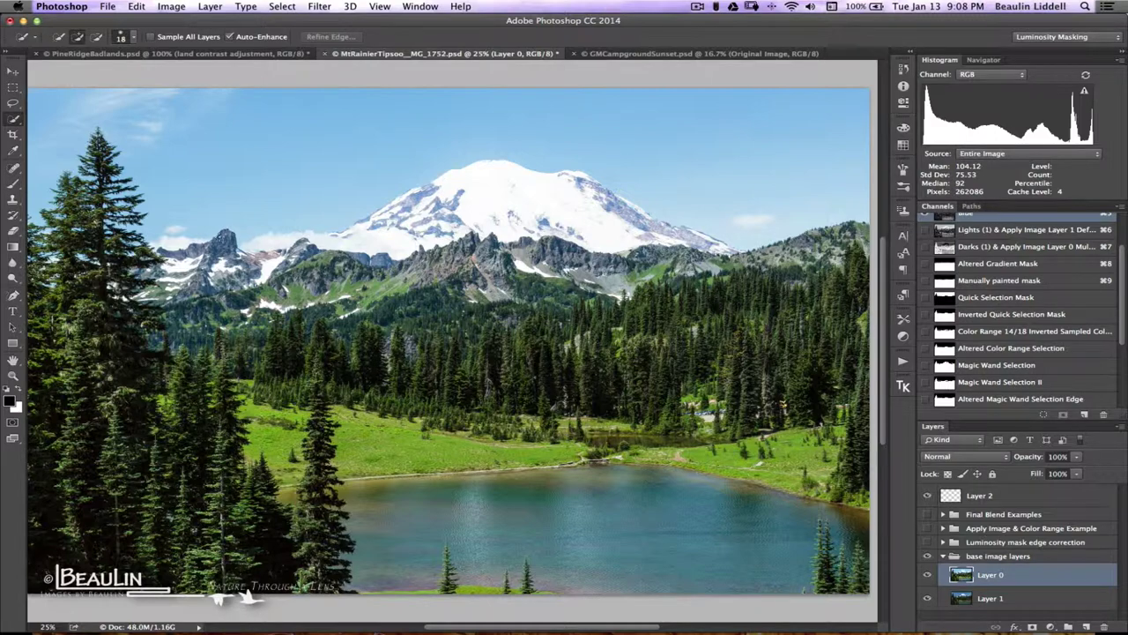
Sample the sky with the Magic Wand, turn off Contiguous, set Tolerance to 42, then deselect.
{"action": "left_click", "coordinate": [14, 120]}
{"action": "left_click", "coordinate": [62, 132]}
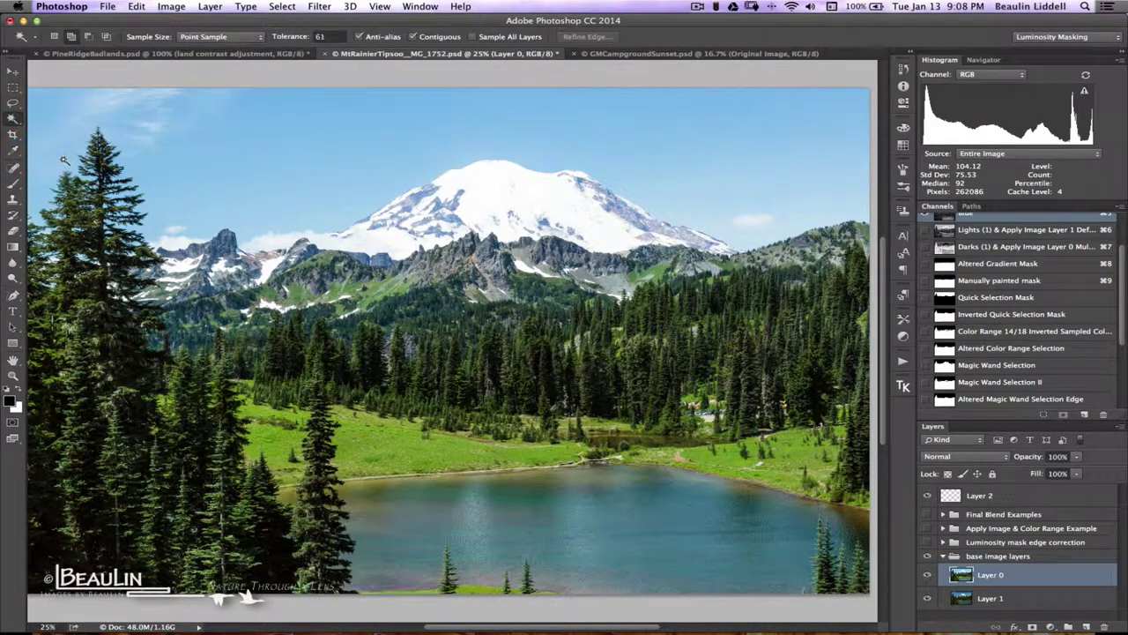
{"action": "left_click", "coordinate": [55, 156]}
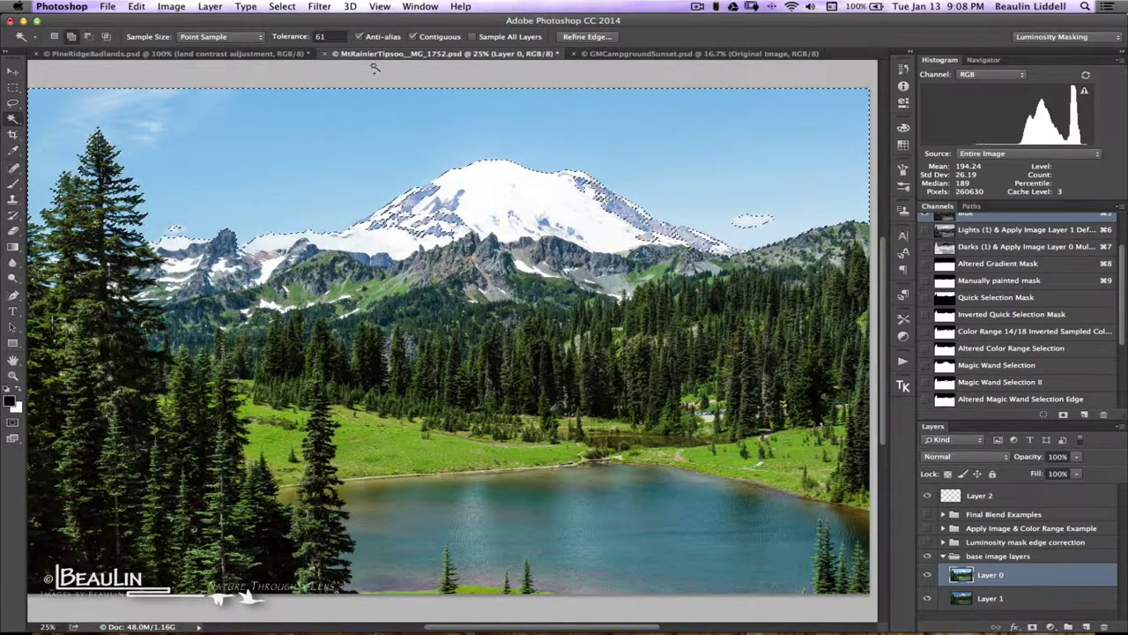
{"action": "left_click", "coordinate": [413, 37]}
{"action": "left_click_drag", "start_coordinate": [293, 39], "coordinate": [282, 37]}
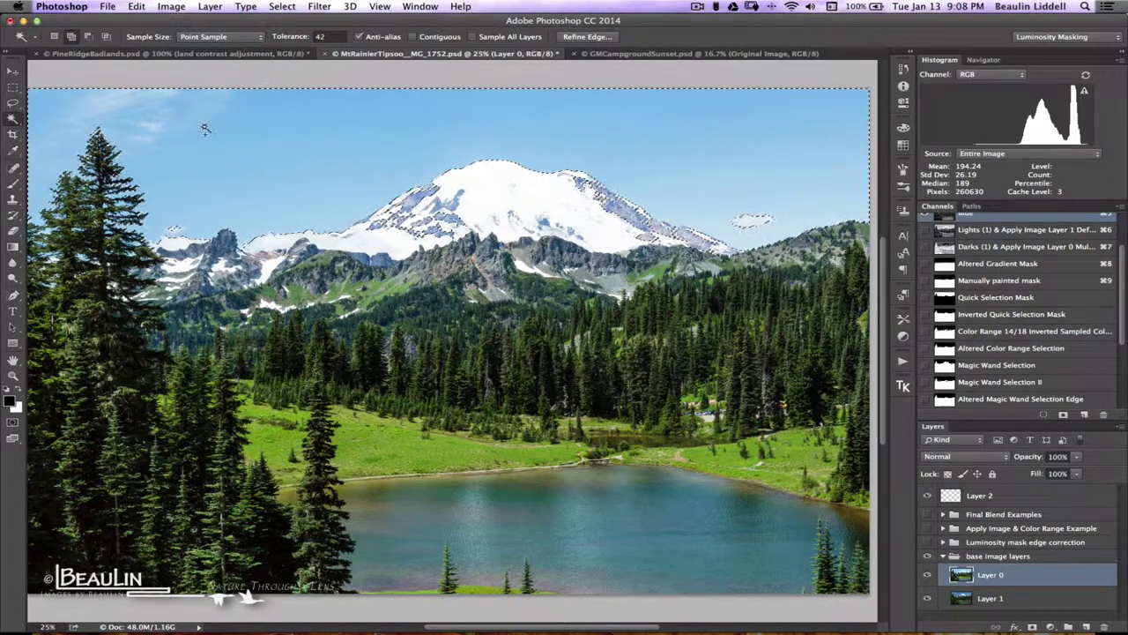
{"action": "key", "text": "super+d"}
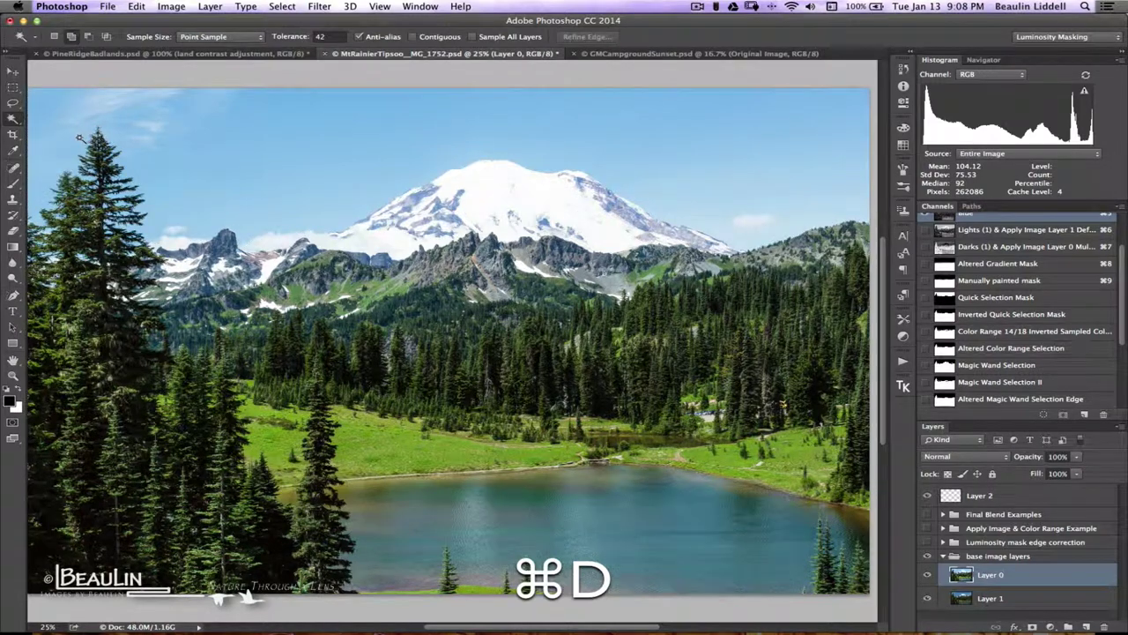
{"action": "left_click", "coordinate": [62, 152]}
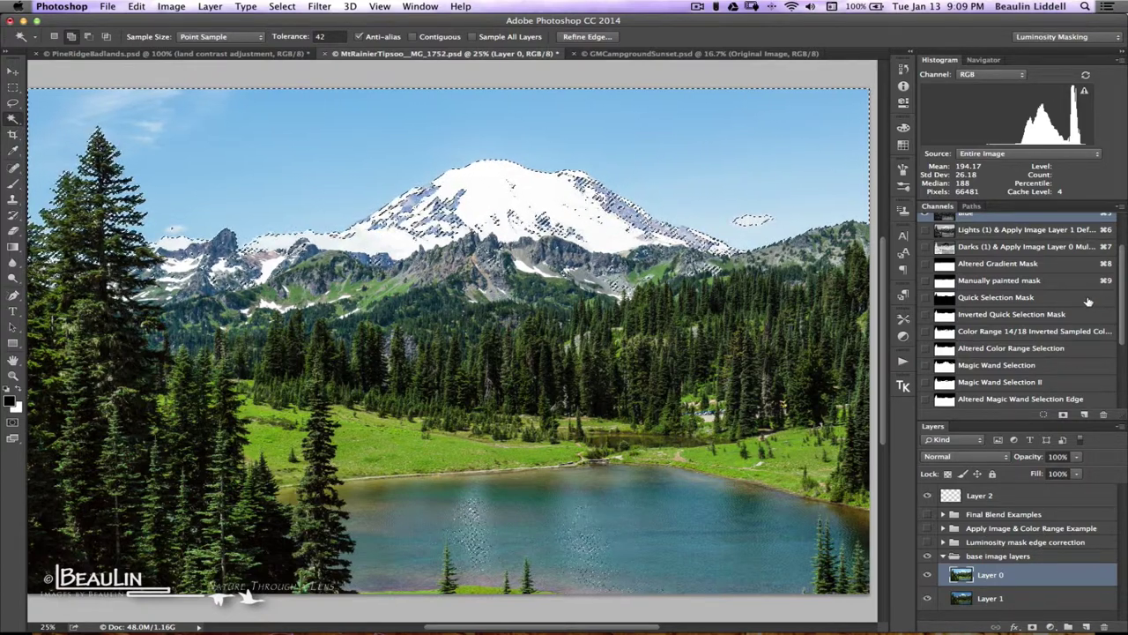
Display the Magic Wand Selection channel alone, hiding extras to inspect its mask, then restore them.
{"action": "left_click", "coordinate": [997, 368]}
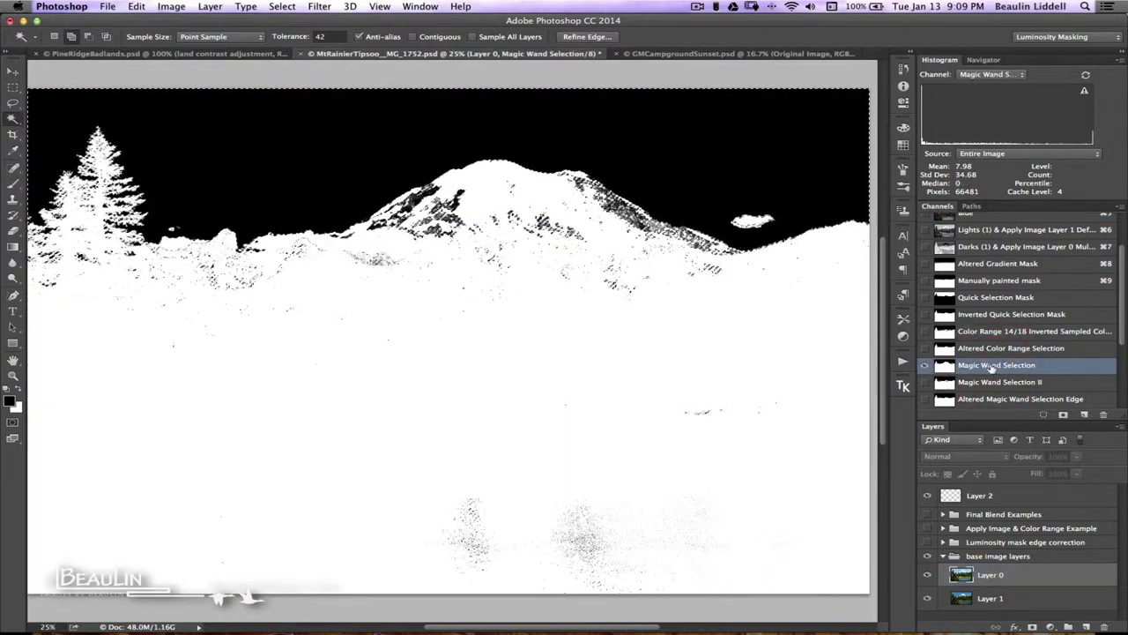
{"action": "key", "text": "super+h"}
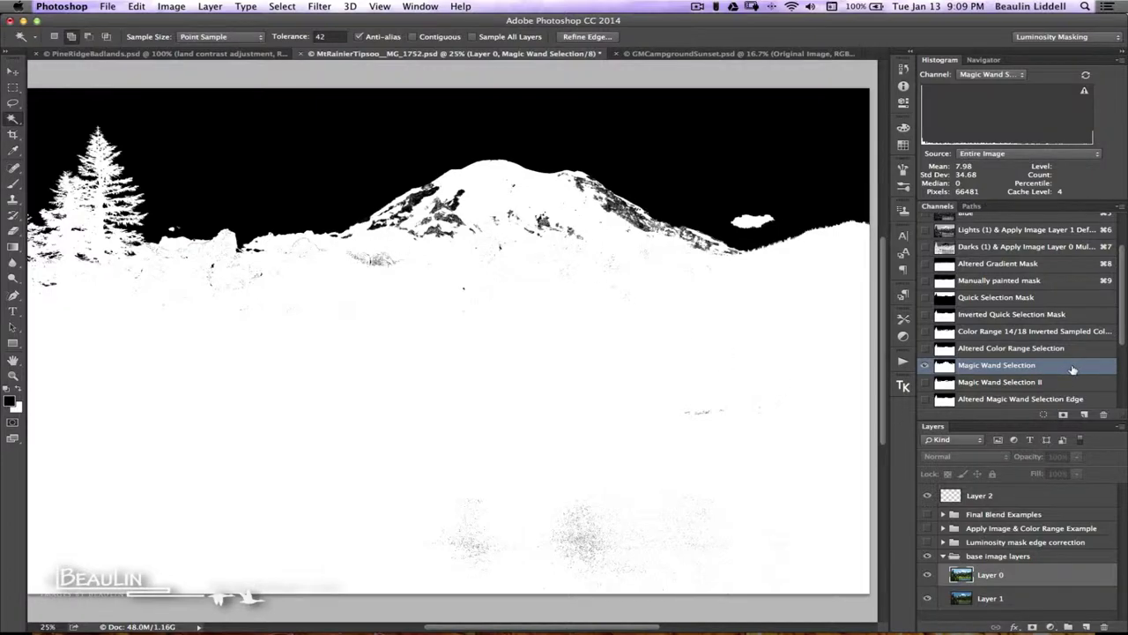
{"action": "key", "text": "super+h"}
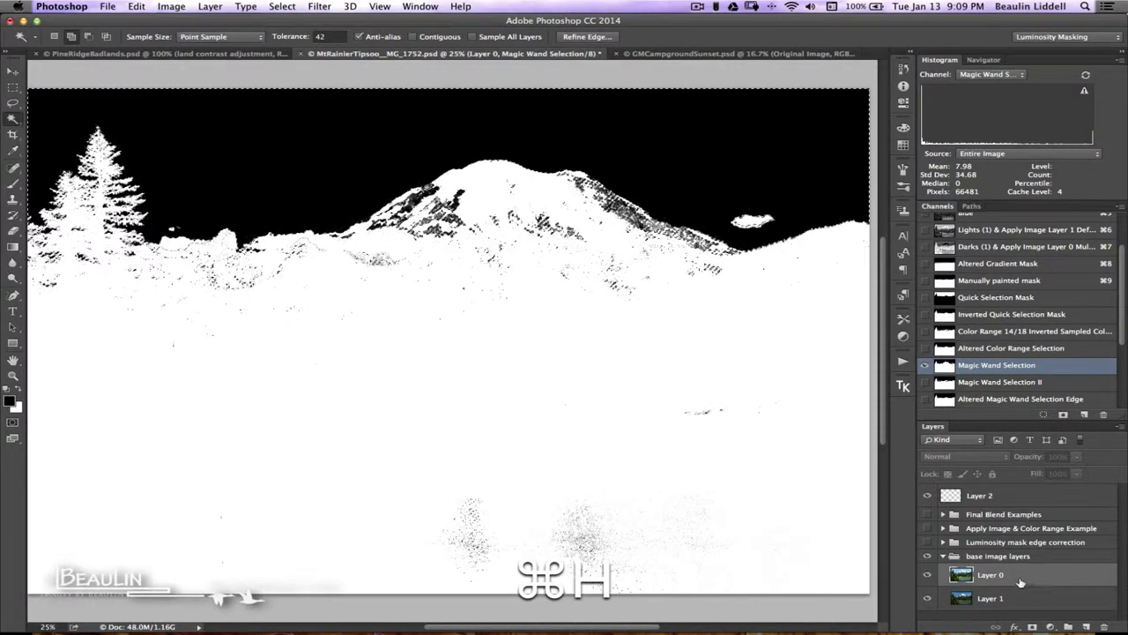
Return to full-colour Layer 0 and load the Magic Wand sky selection around the peaks.
{"action": "left_click", "coordinate": [1040, 580]}
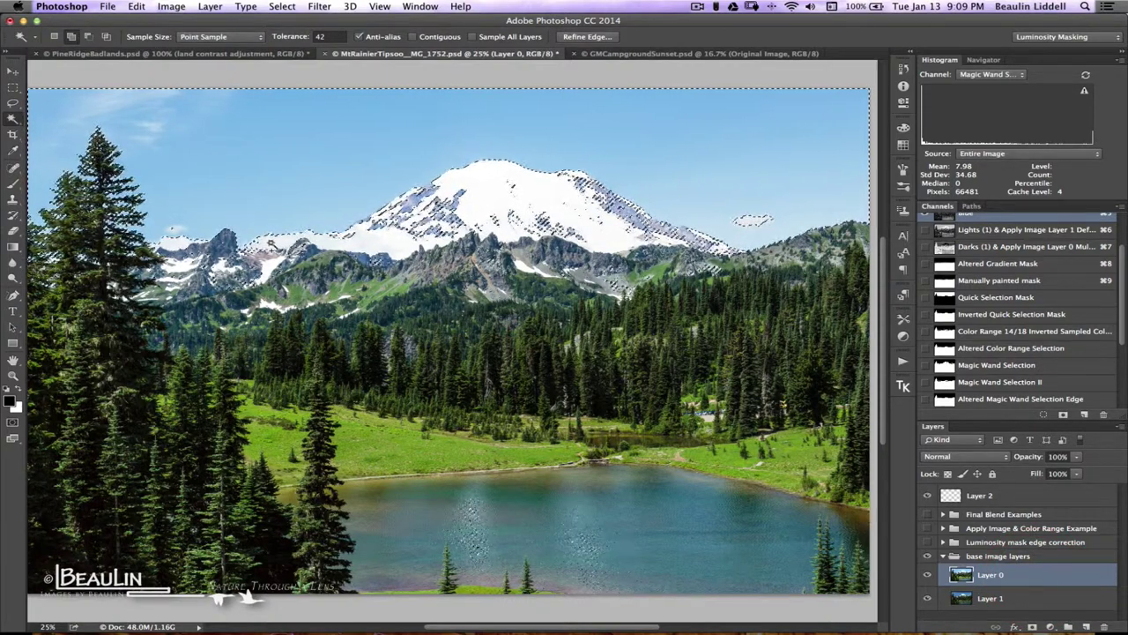
{"action": "left_click", "coordinate": [271, 245]}
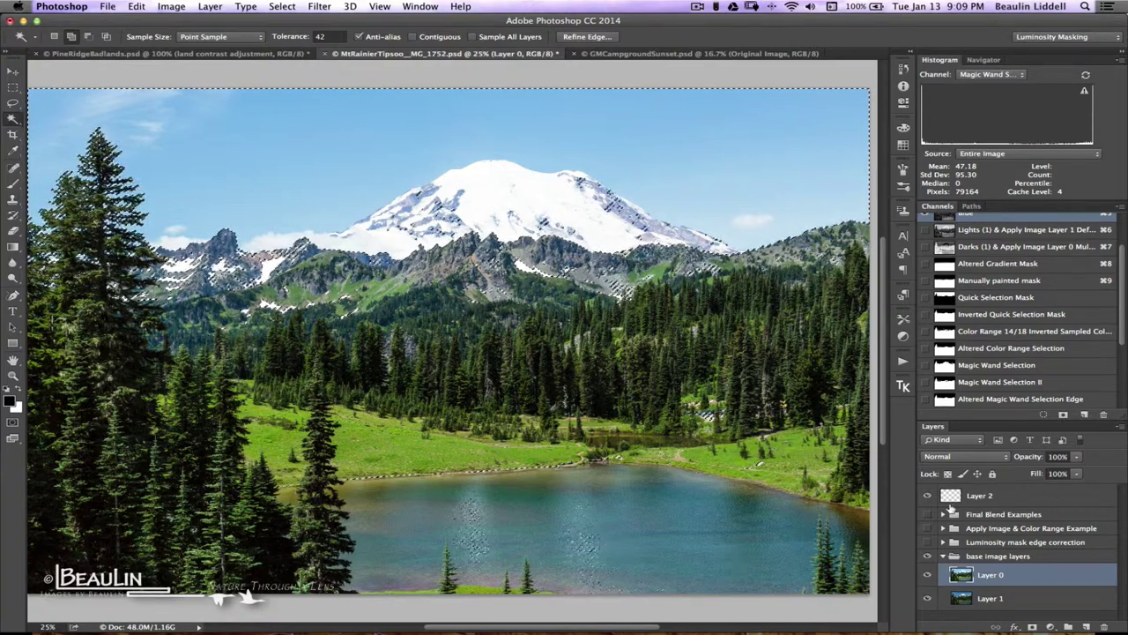
Inspect the Magic Wand Selection II mask without extras, deselect, then view the Altered Magic Wand Selection Edge channel.
{"action": "left_click", "coordinate": [1025, 385]}
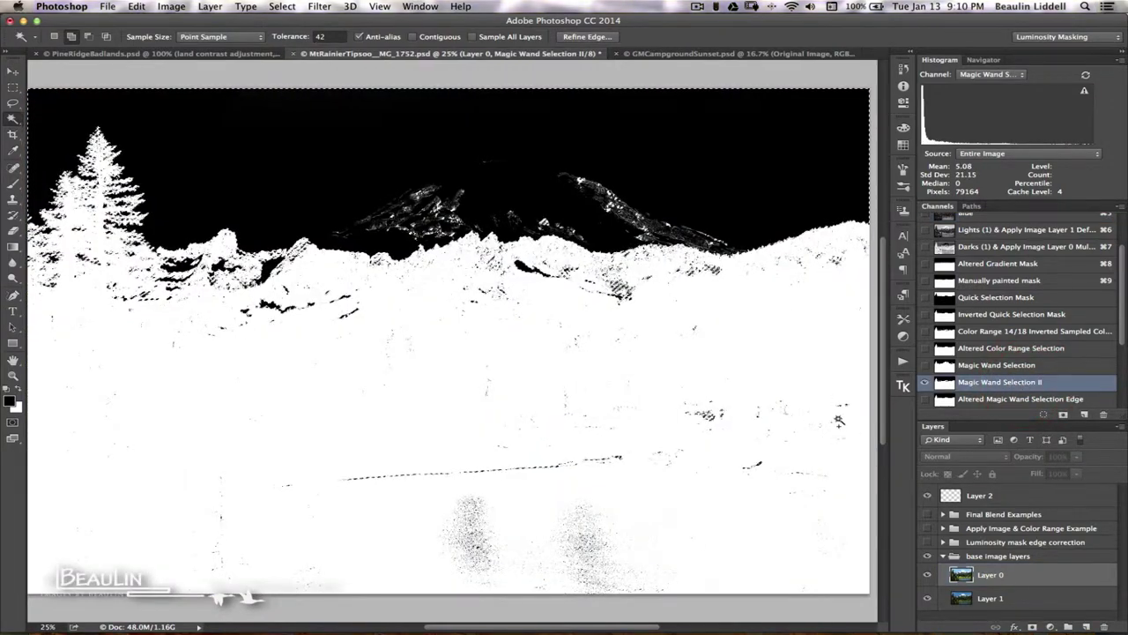
{"action": "key", "text": "super+h"}
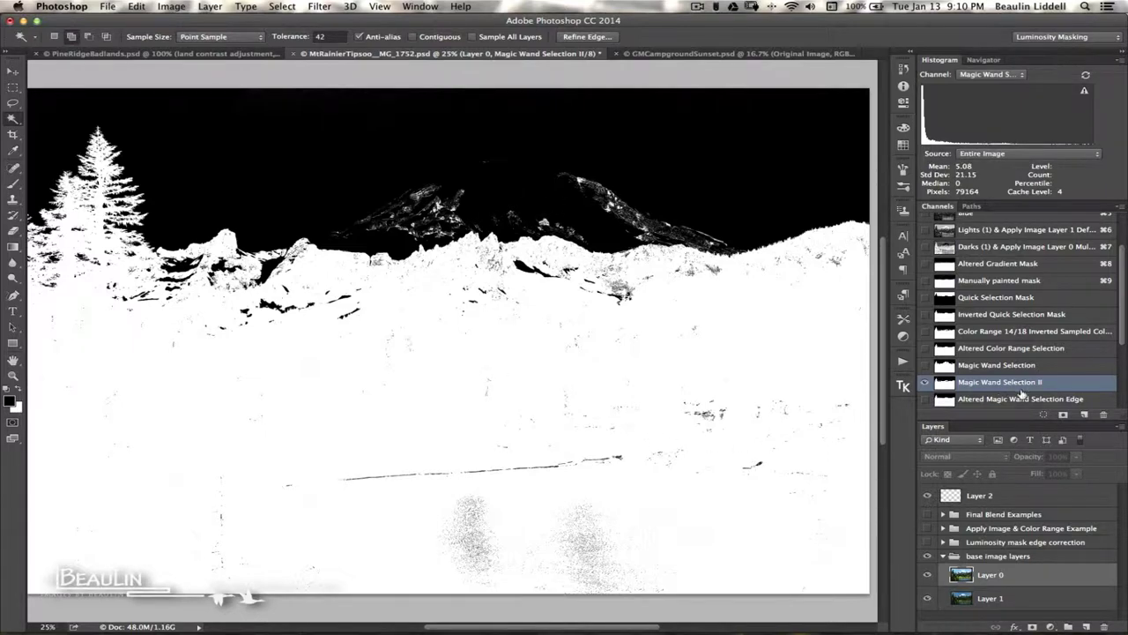
{"action": "key", "text": "super+h"}
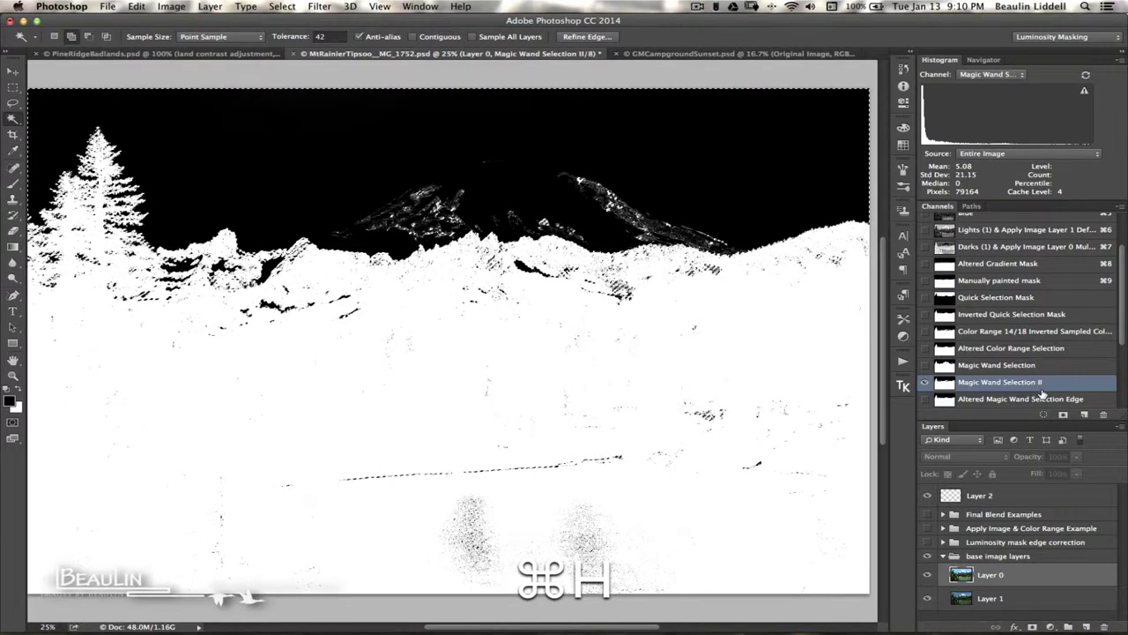
{"action": "key", "text": "super+d"}
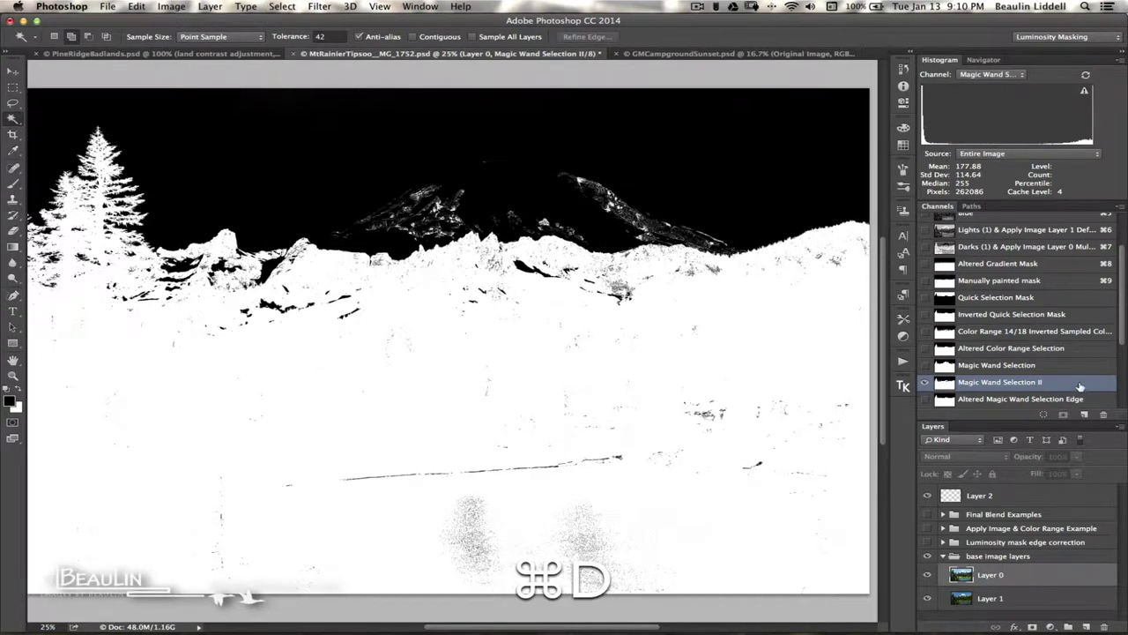
{"action": "left_click", "coordinate": [1086, 399]}
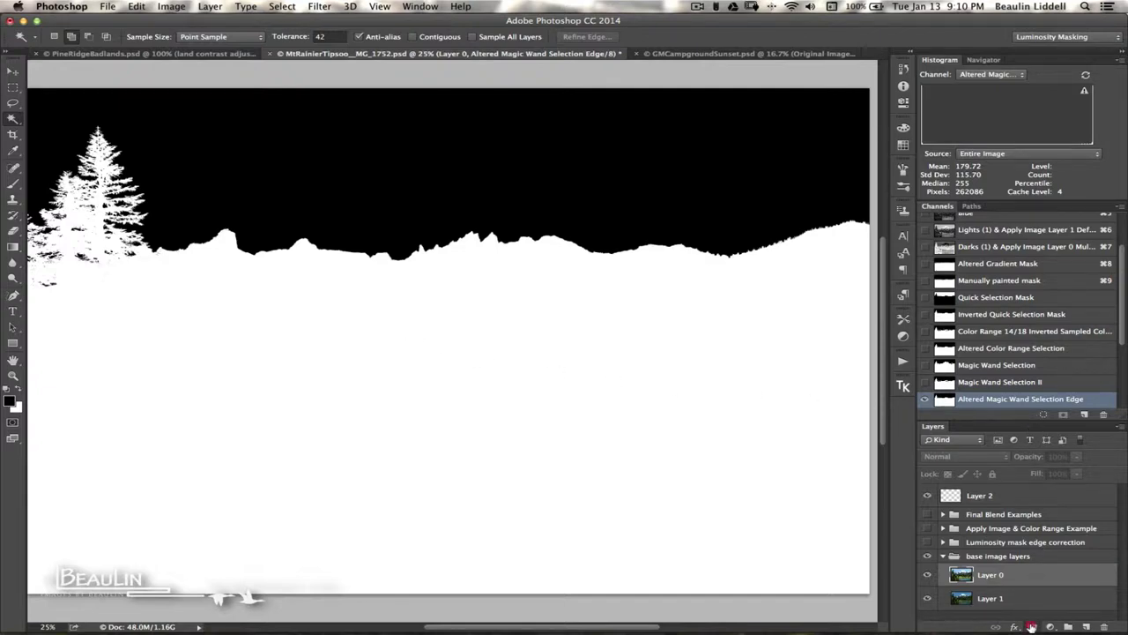
Add a layer mask to Layer 0, then delete it so Layer 0 stays unmasked.
{"action": "left_click", "coordinate": [1031, 626]}
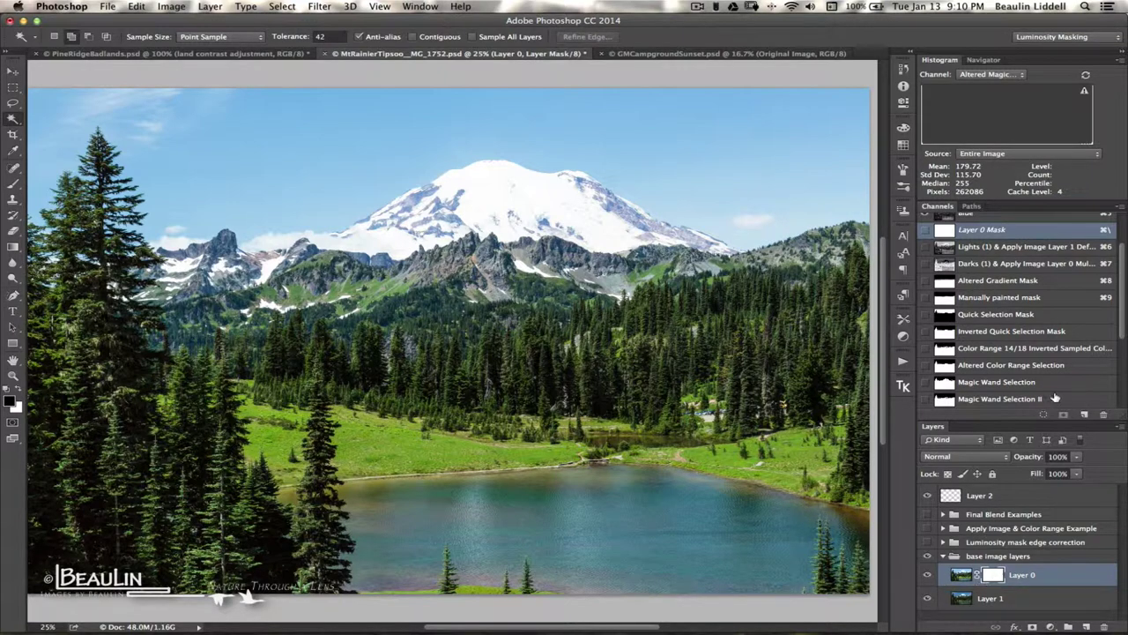
{"action": "key", "text": "super"}
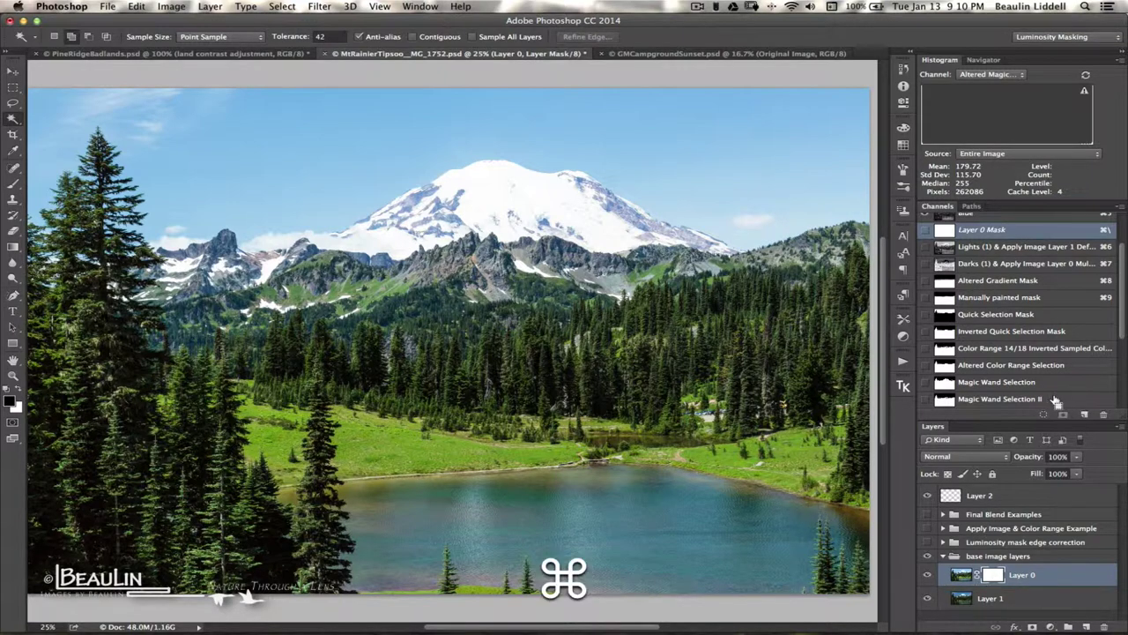
{"action": "right_click", "coordinate": [991, 578]}
{"action": "left_click", "coordinate": [953, 534]}
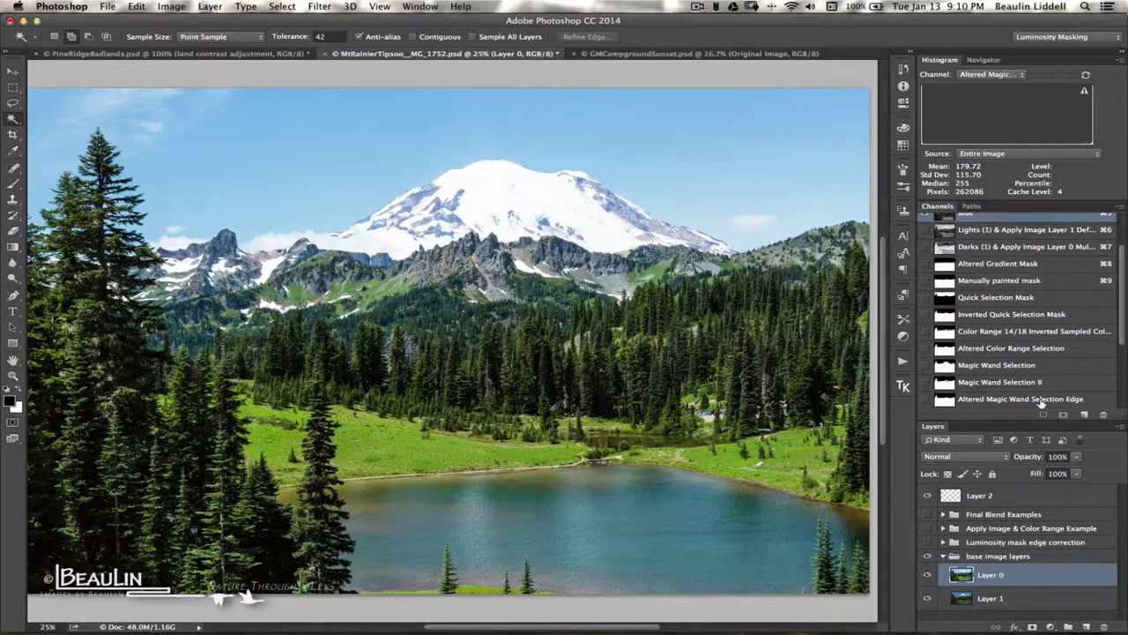
Load the Altered Magic Wand Selection Edge channel as a selection and use it to mask Layer 0.
{"action": "left_click", "coordinate": [1122, 377]}
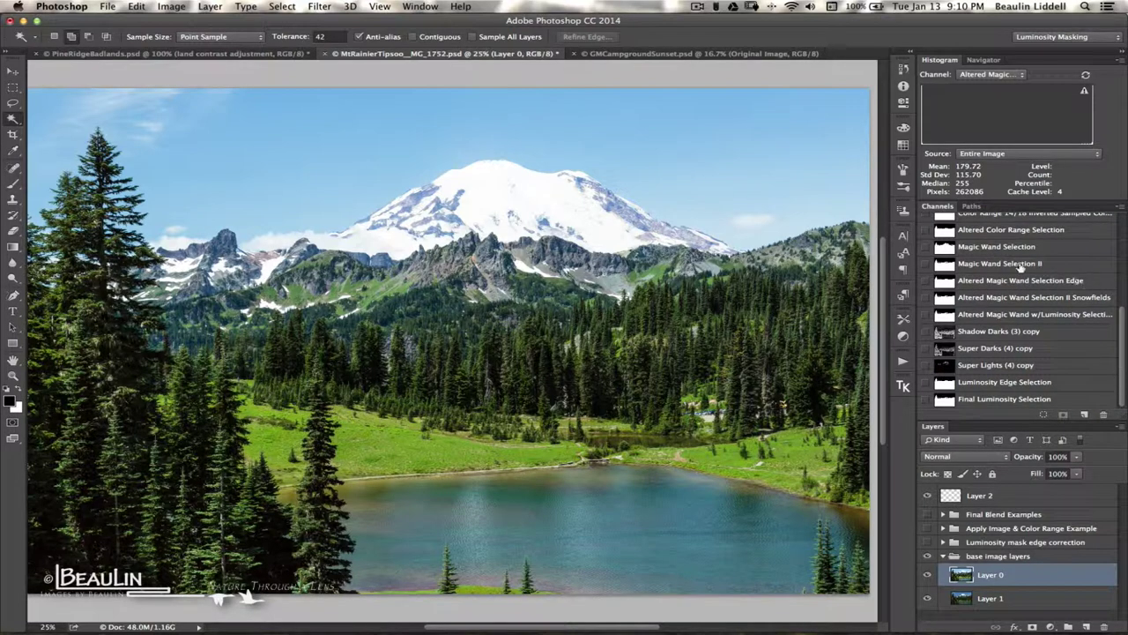
{"action": "key", "text": "super"}
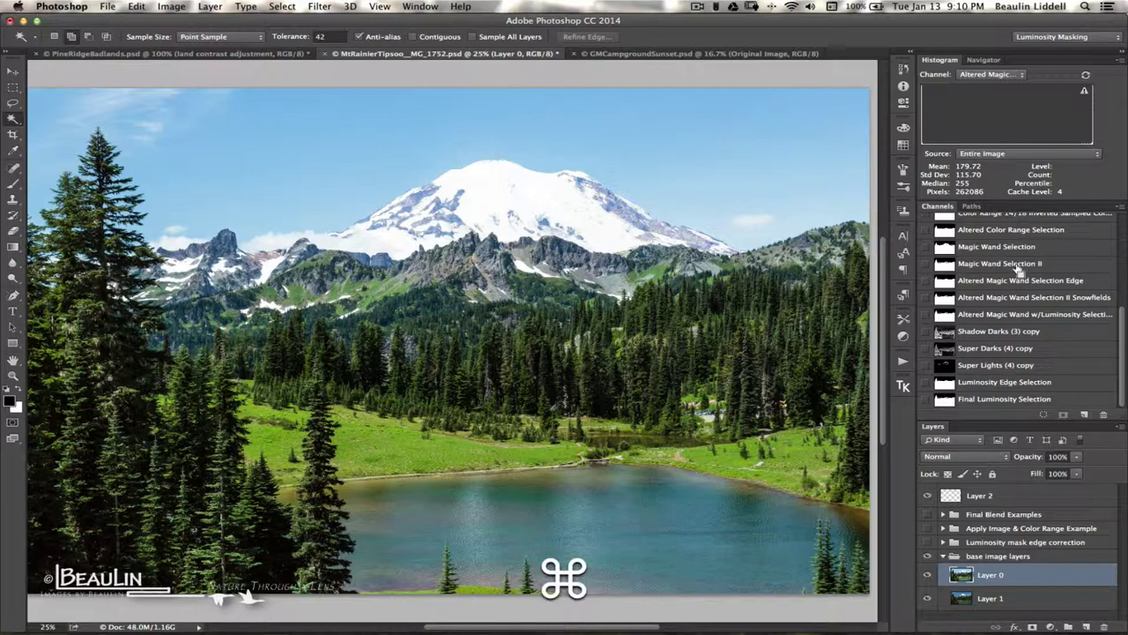
{"action": "left_click", "coordinate": [1015, 265], "text": "super"}
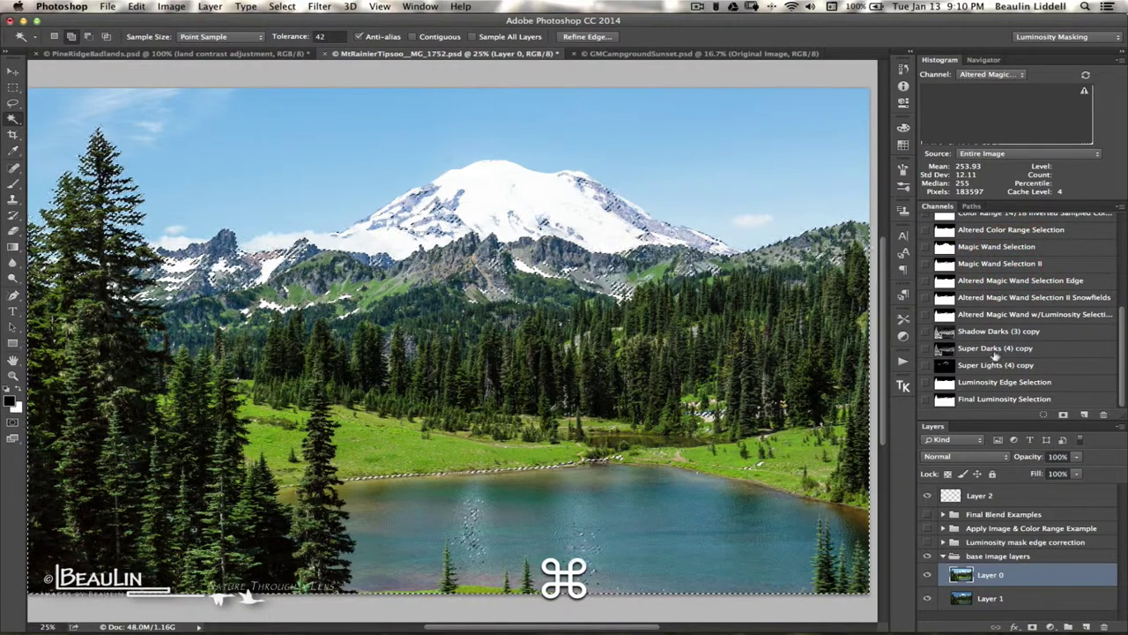
{"action": "left_click", "coordinate": [1010, 280], "text": "super"}
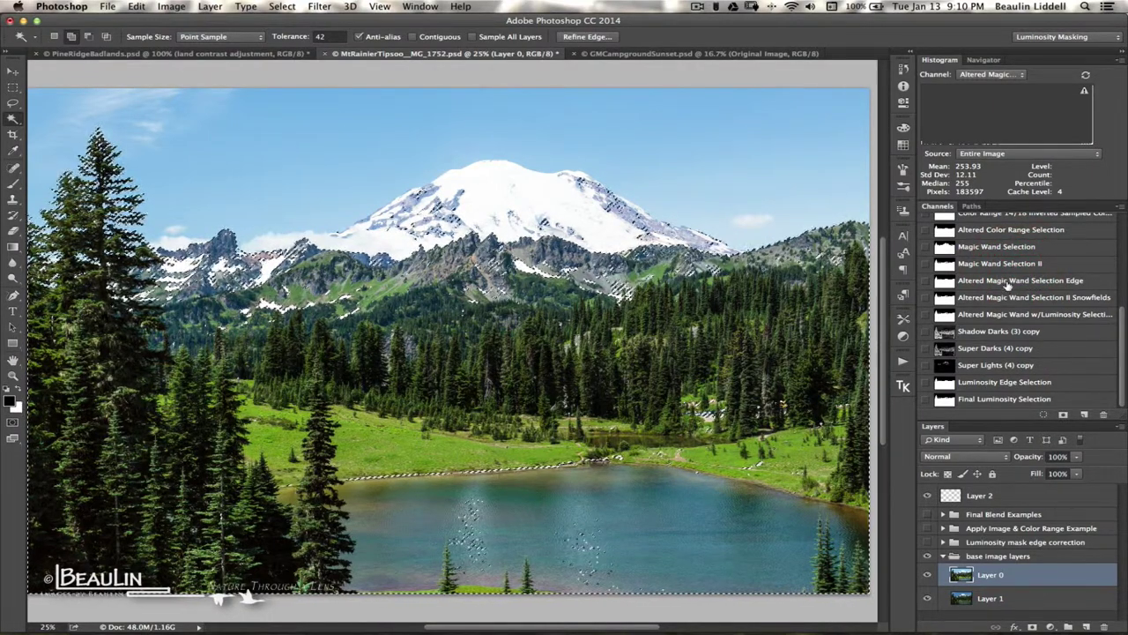
{"action": "left_click", "coordinate": [1003, 281], "text": "super"}
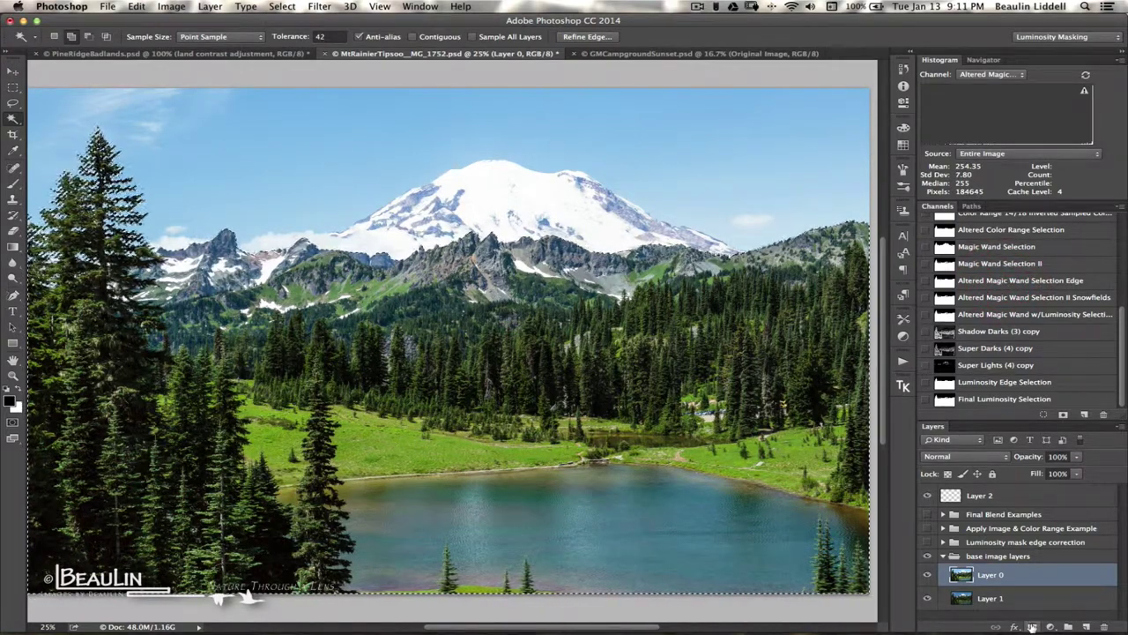
{"action": "left_click", "coordinate": [1033, 625]}
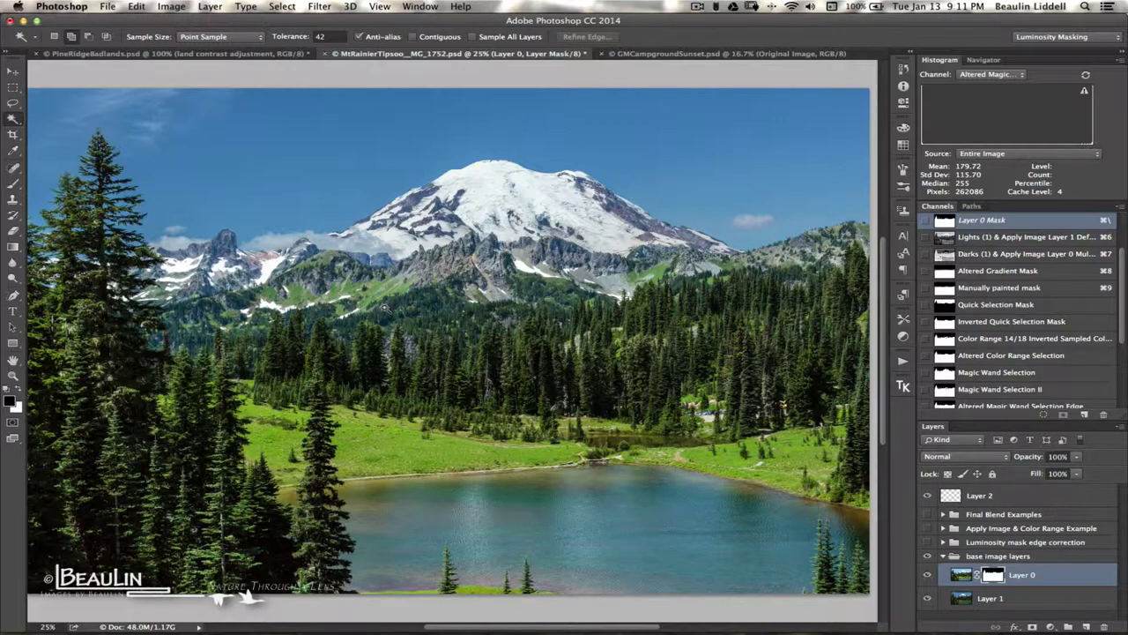
View the masked photo at 100% and scroll around the peaks to check the sky edges.
{"action": "key", "text": "super+1"}
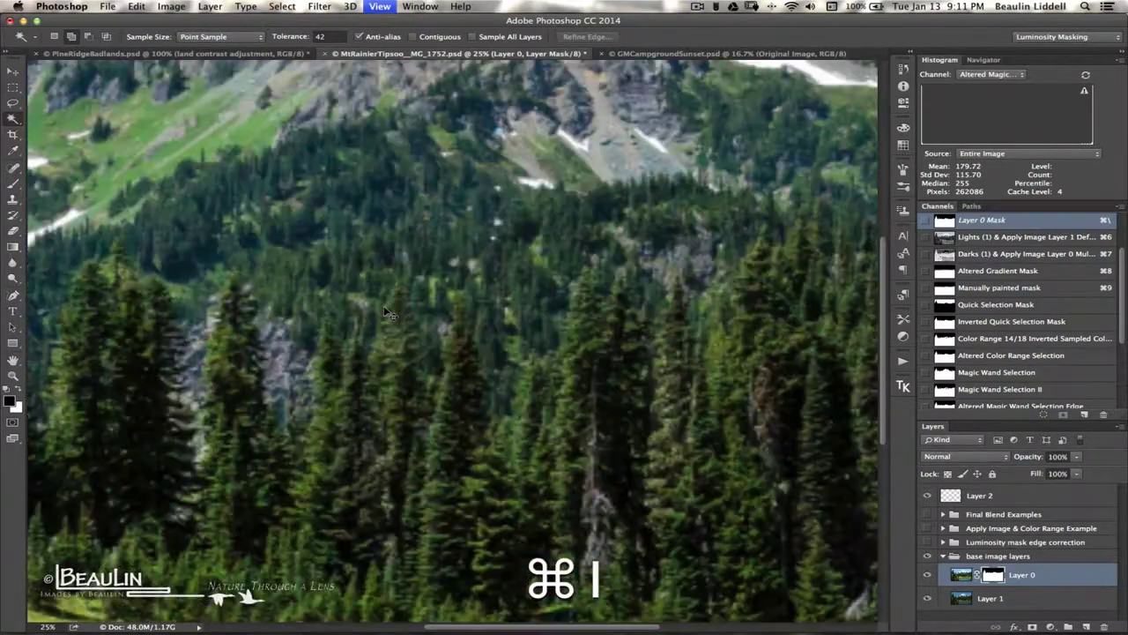
{"action": "scroll", "coordinate": [451, 340], "scroll_direction": "up", "scroll_amount": 5}
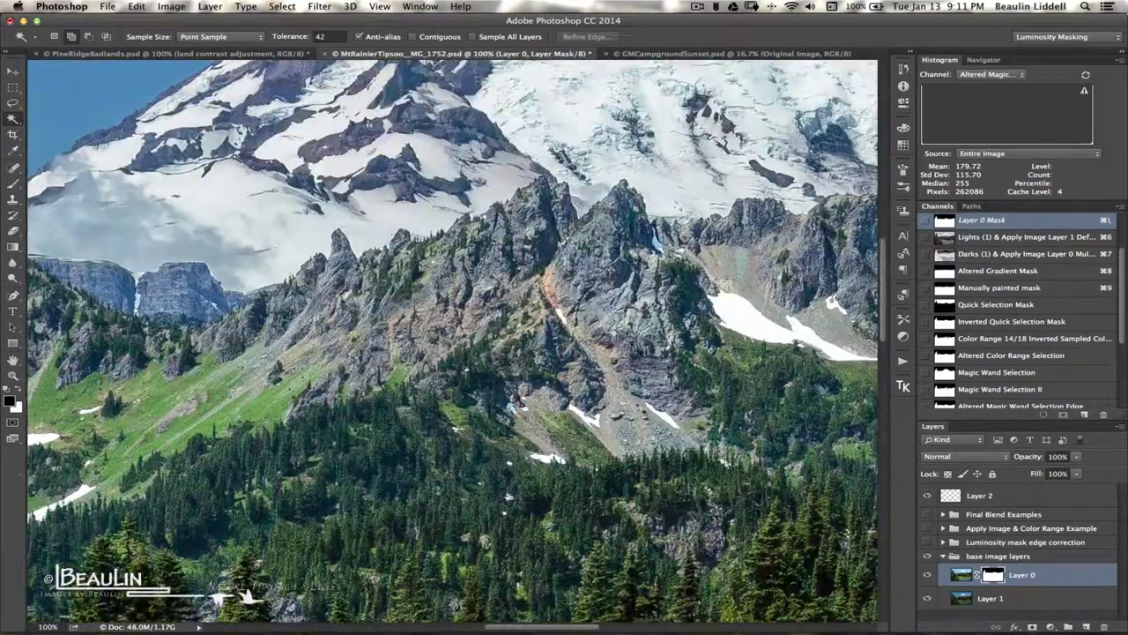
{"action": "scroll", "coordinate": [235, 158], "scroll_direction": "left", "scroll_amount": 10}
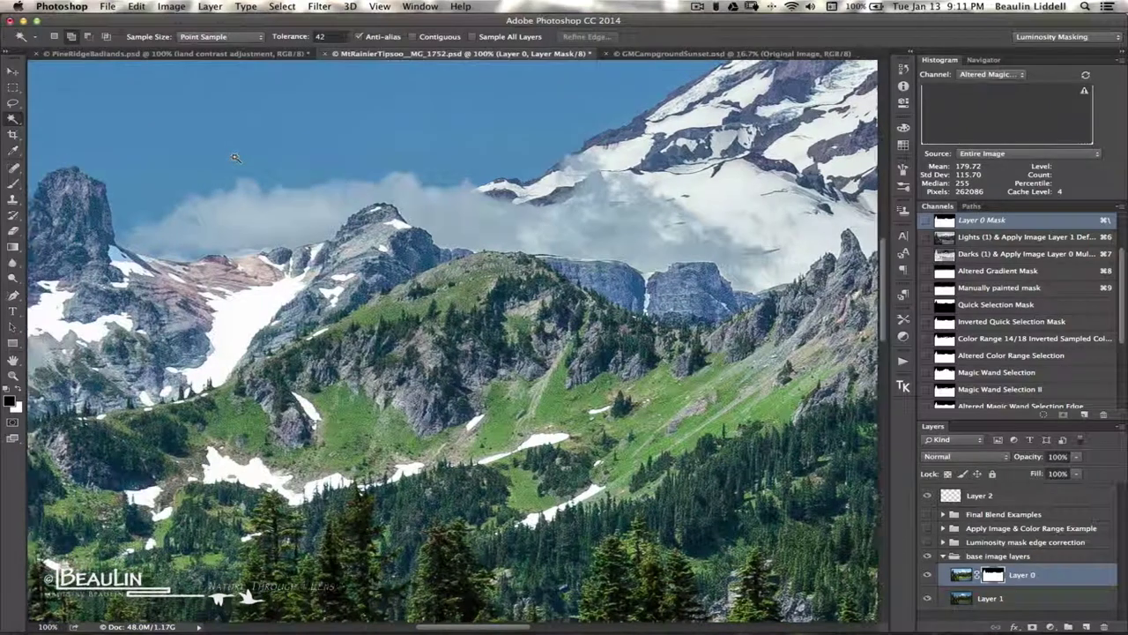
{"action": "scroll", "coordinate": [235, 158], "scroll_direction": "right", "scroll_amount": 10}
{"action": "scroll", "coordinate": [236, 158], "scroll_direction": "down", "scroll_amount": 5}
{"action": "scroll", "coordinate": [235, 158], "scroll_direction": "right", "scroll_amount": 5}
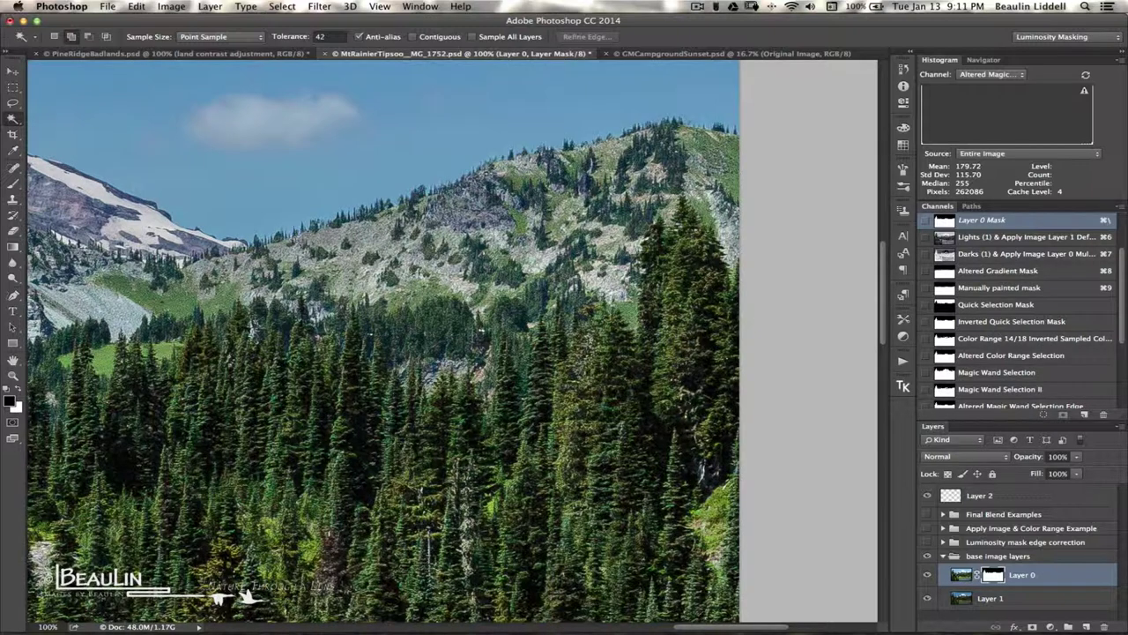
{"action": "scroll", "coordinate": [180, 263], "scroll_direction": "left", "scroll_amount": 10}
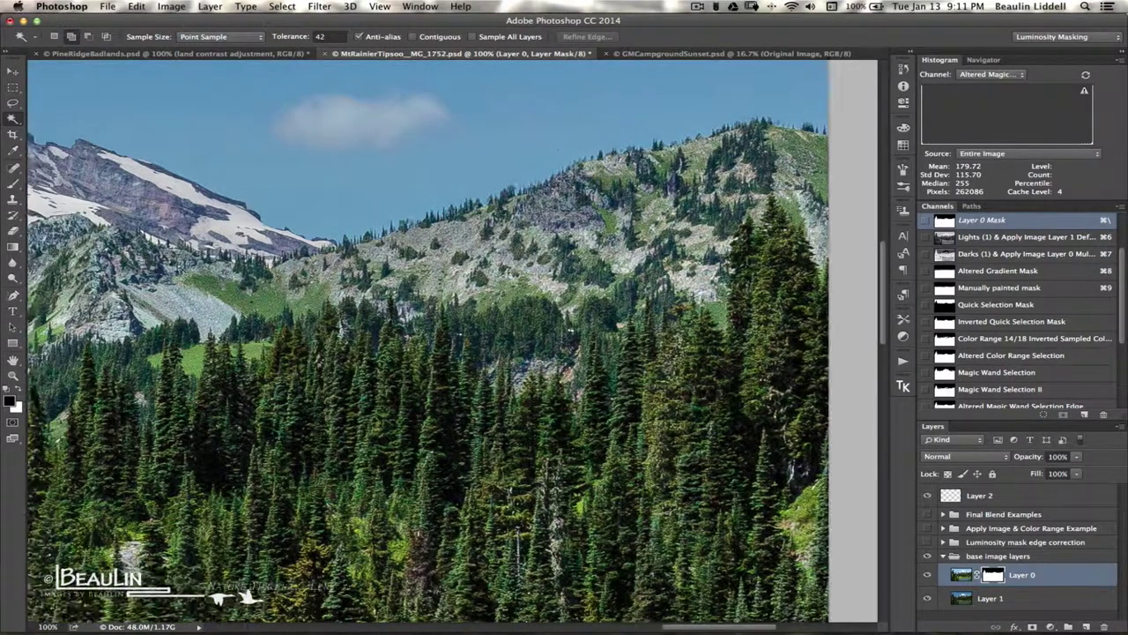
{"action": "scroll", "coordinate": [181, 263], "scroll_direction": "left", "scroll_amount": 12}
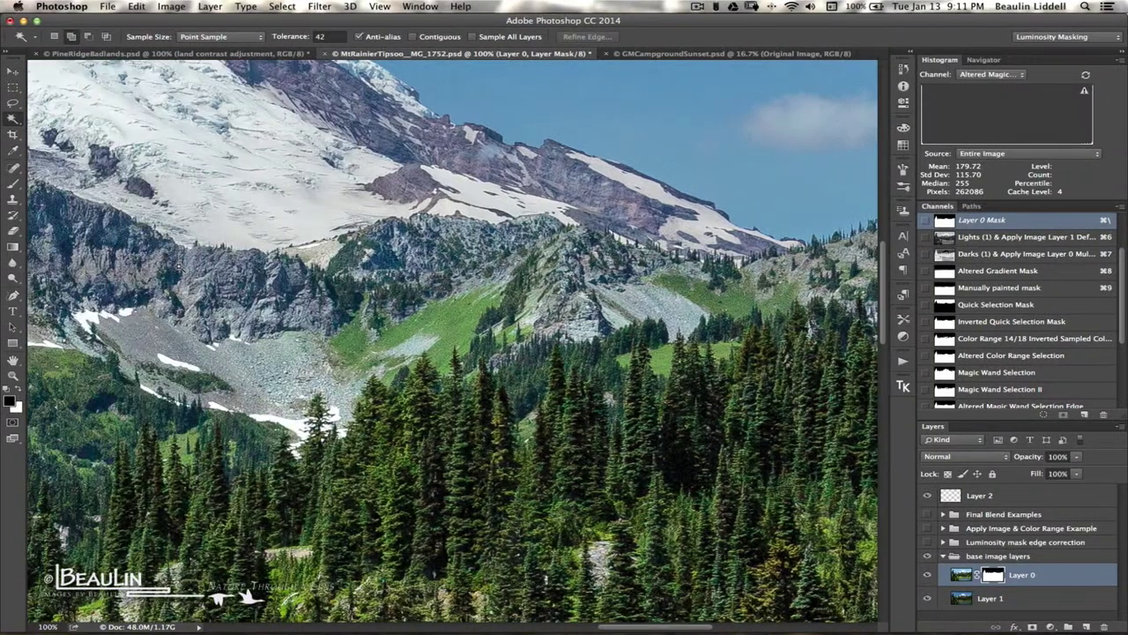
{"action": "scroll", "coordinate": [180, 263], "scroll_direction": "left", "scroll_amount": 17}
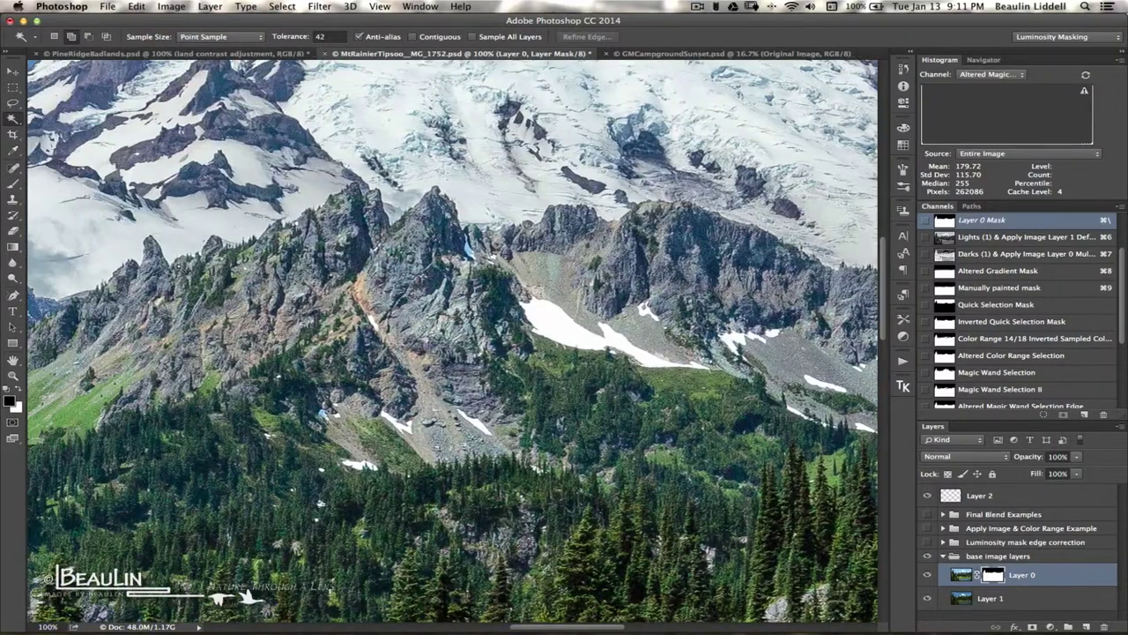
{"action": "scroll", "coordinate": [181, 263], "scroll_direction": "left", "scroll_amount": 10}
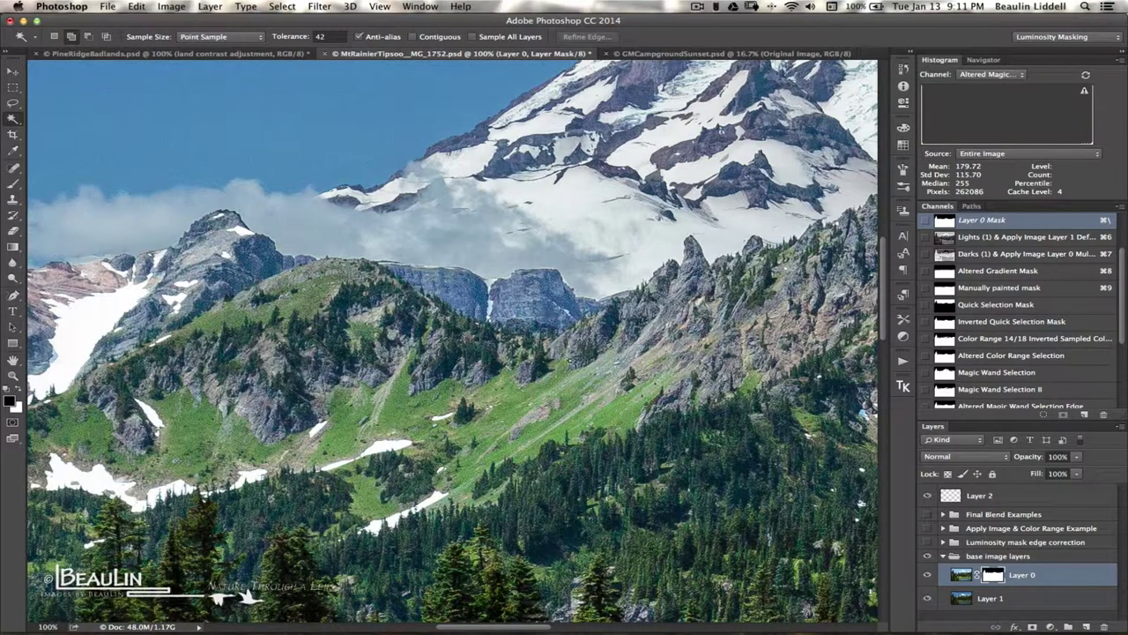
{"action": "key", "text": "h"}
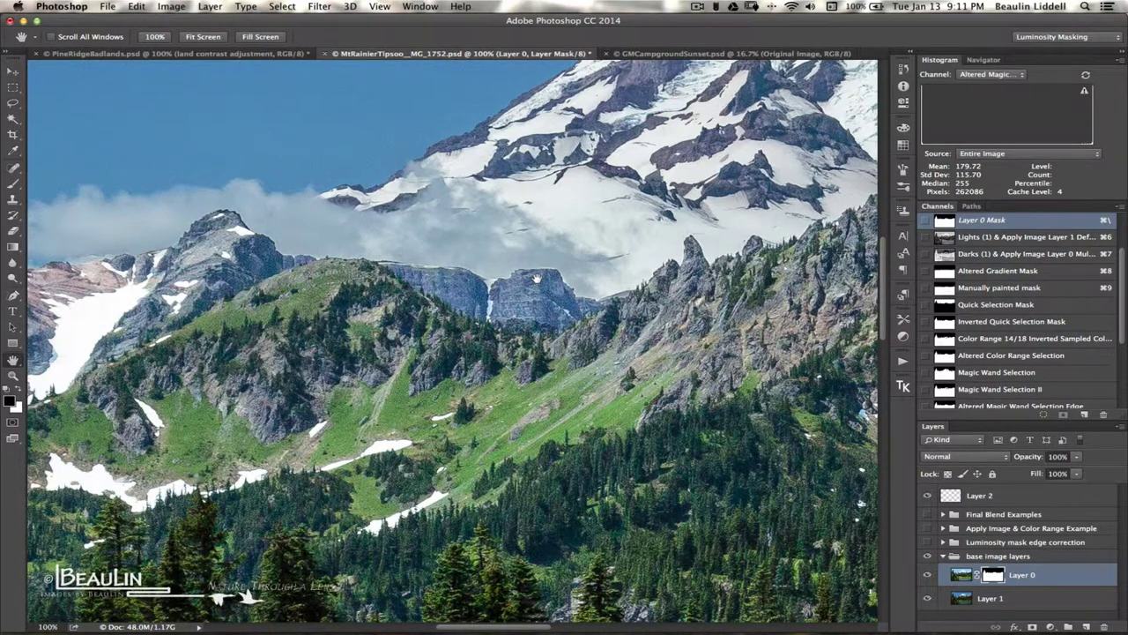
Pan up and left to the tall fir's top at 100% to check the mask edge, then fit the image on screen.
{"action": "scroll", "coordinate": [536, 278], "scroll_direction": "left", "scroll_amount": 10}
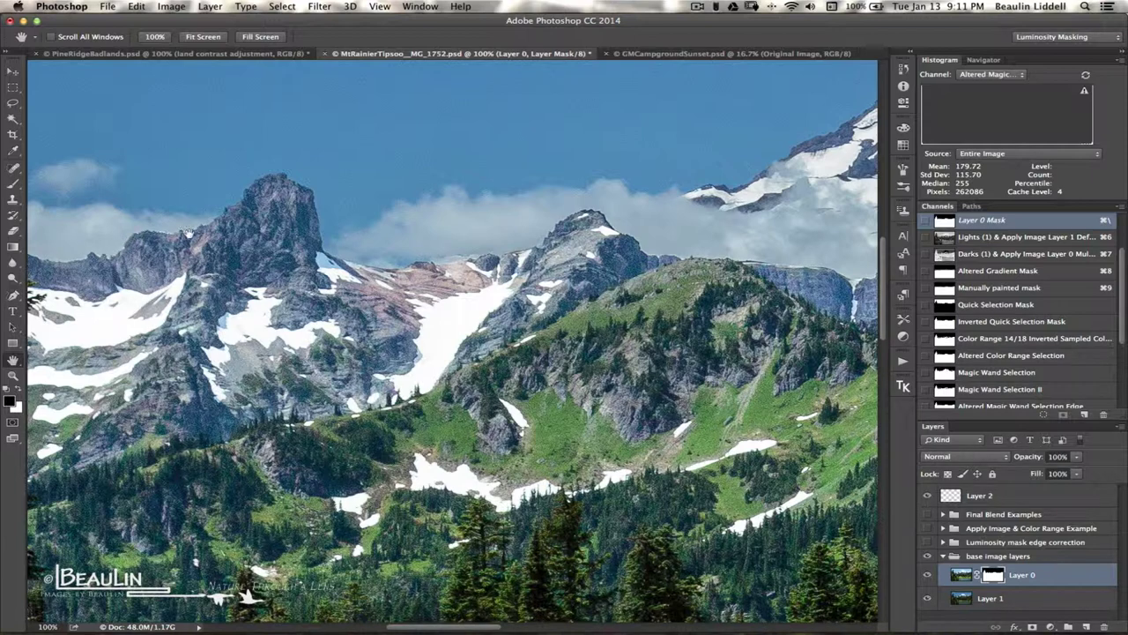
{"action": "scroll", "coordinate": [102, 256], "scroll_direction": "left", "scroll_amount": 10}
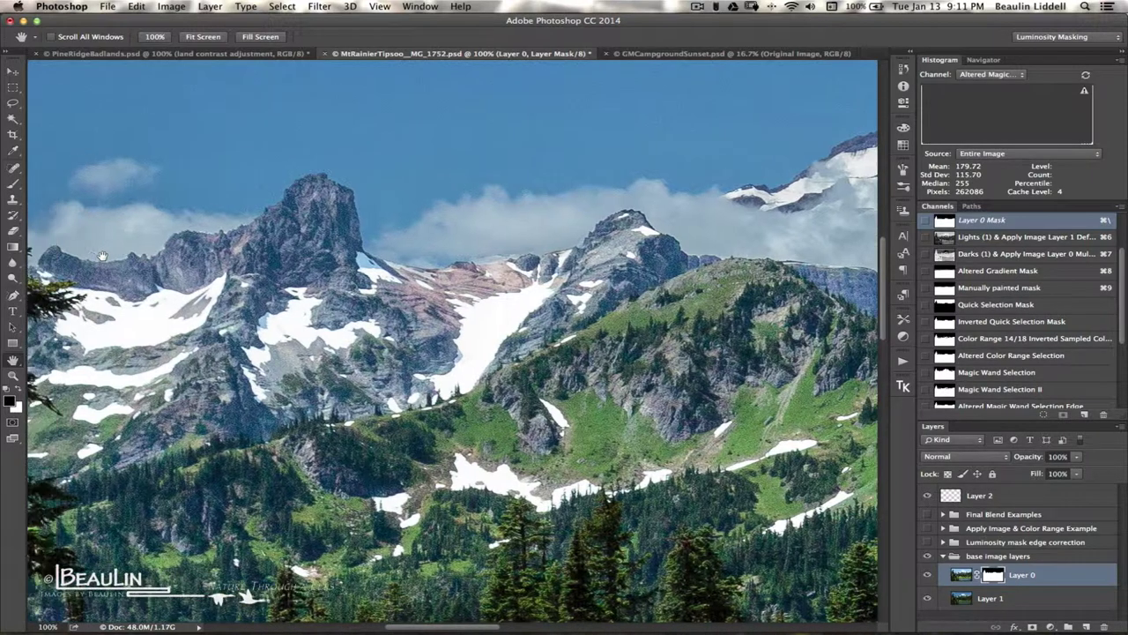
{"action": "scroll", "coordinate": [102, 255], "scroll_direction": "right", "scroll_amount": 5}
{"action": "scroll", "coordinate": [102, 256], "scroll_direction": "up", "scroll_amount": 5}
{"action": "scroll", "coordinate": [103, 256], "scroll_direction": "up", "scroll_amount": 2}
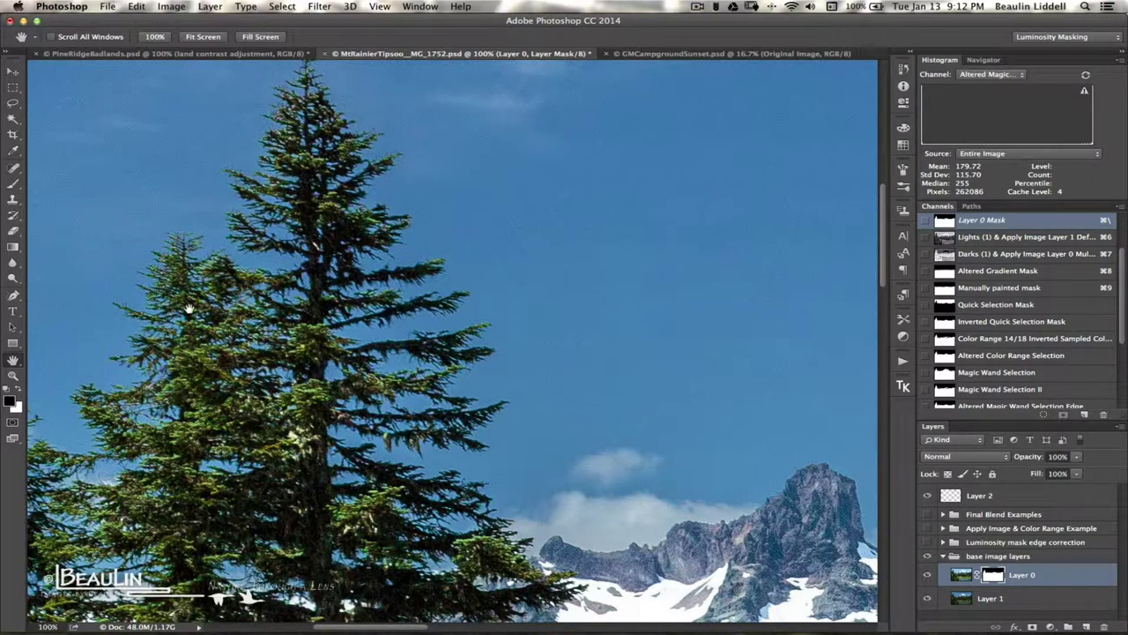
{"action": "key", "text": "super+0"}
Zoom out to about 25% to see the full composite under Layer 1's blue sky.
{"action": "key", "text": "super+minus"}
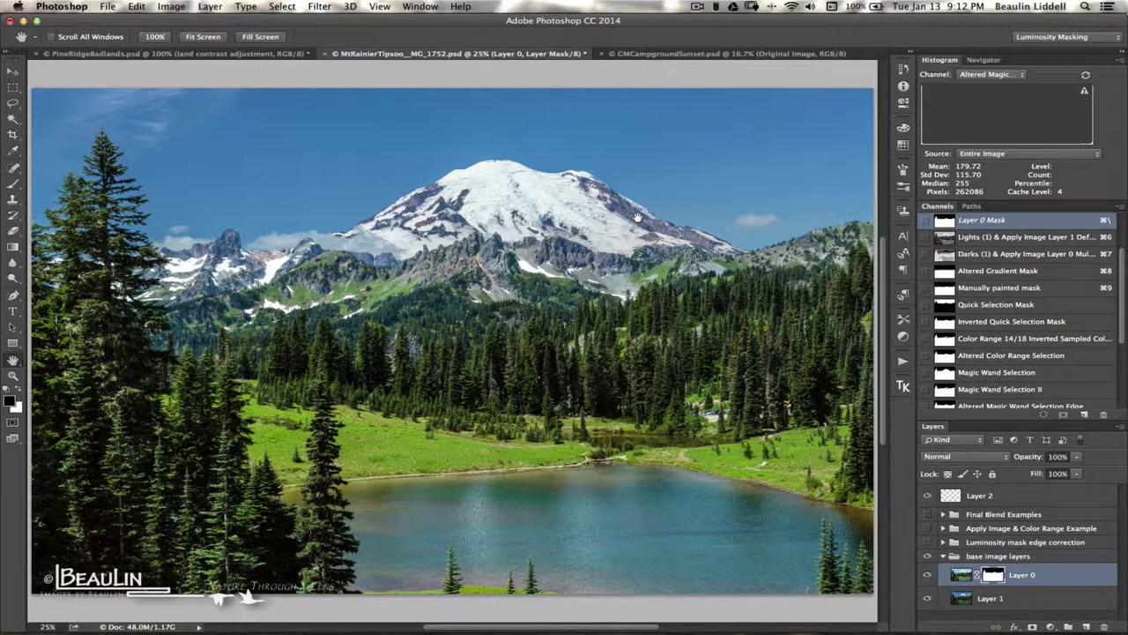
{"action": "left_click", "coordinate": [677, 54]}
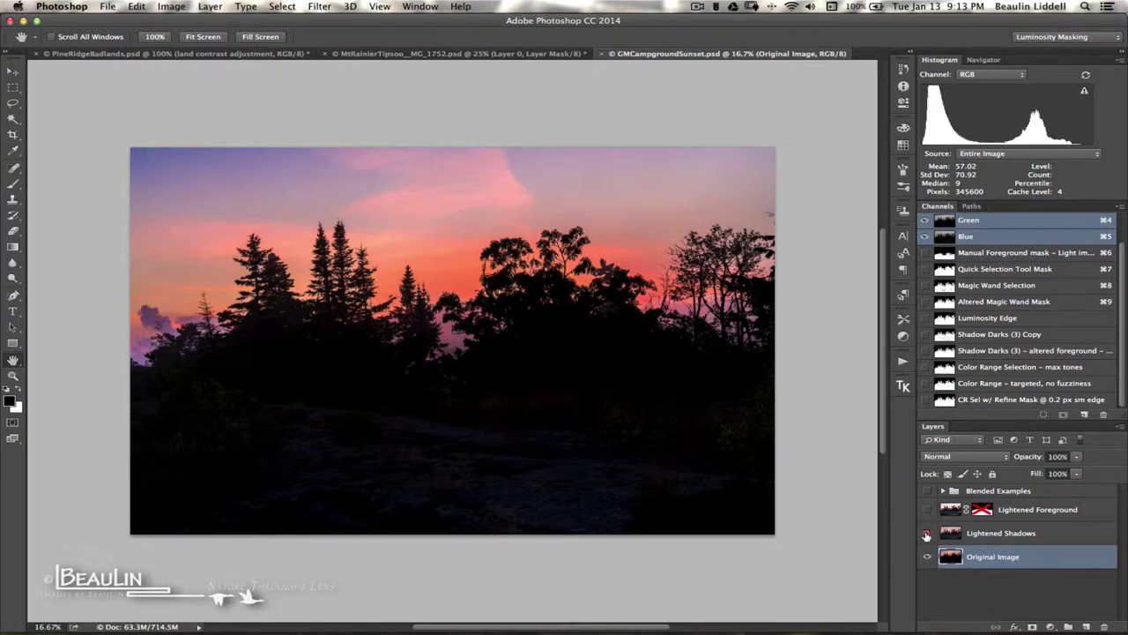
{"action": "left_click", "coordinate": [926, 533]}
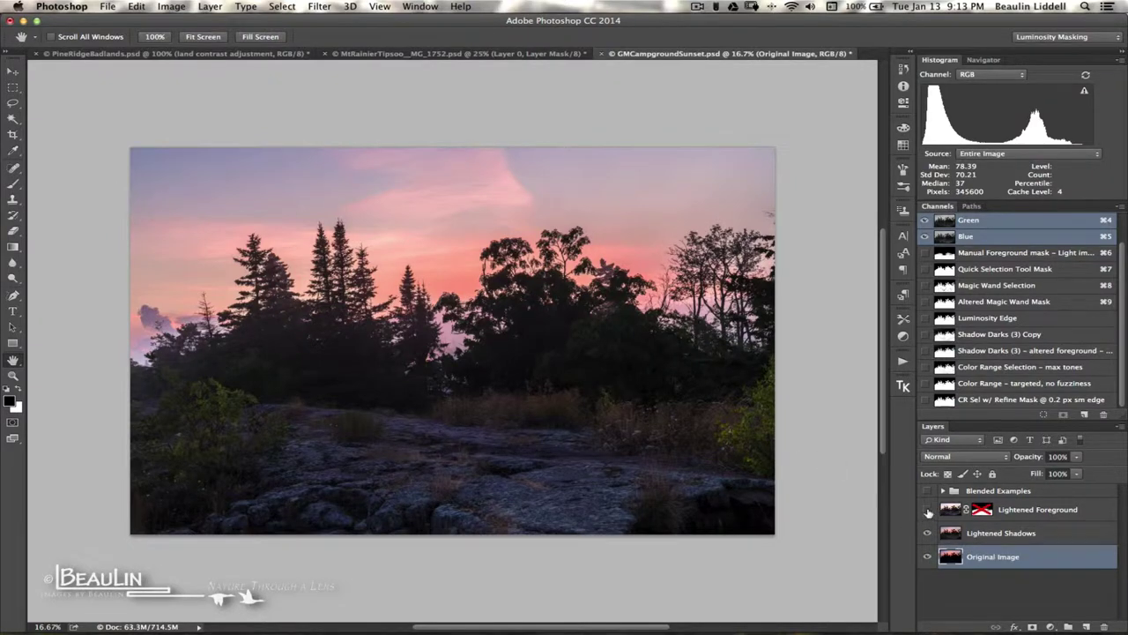
{"action": "left_click", "coordinate": [926, 511]}
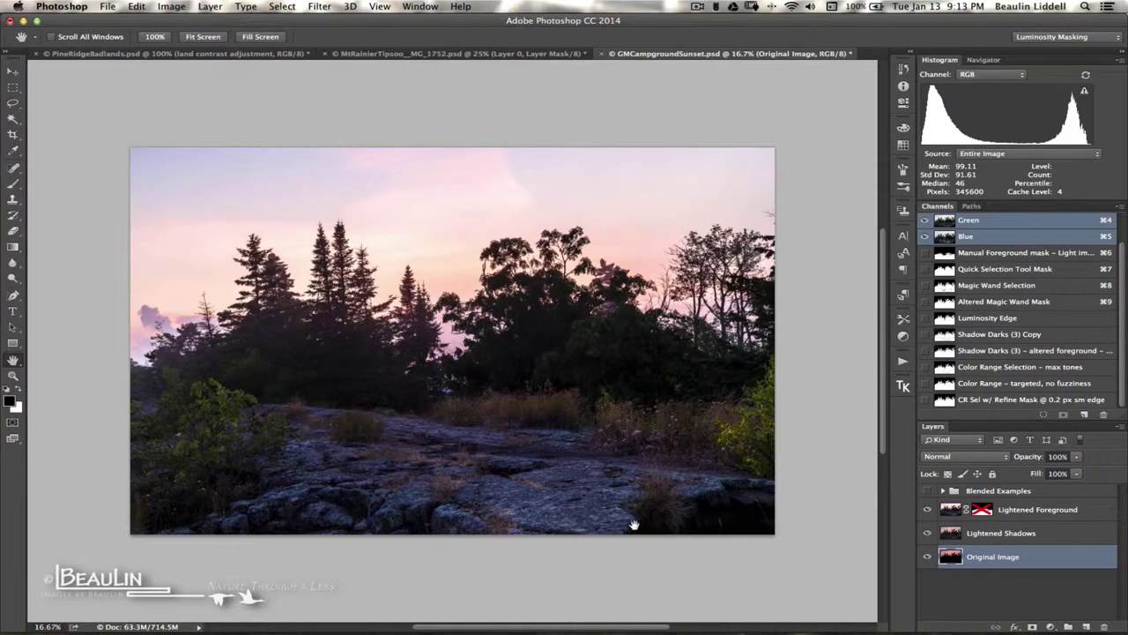
{"action": "left_click", "coordinate": [928, 510]}
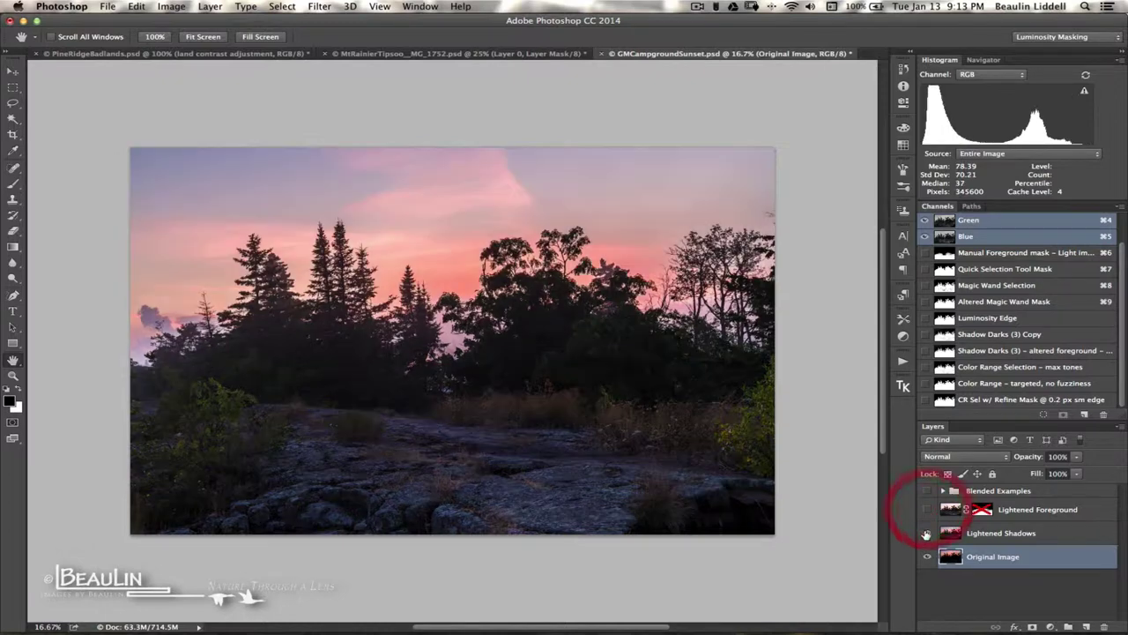
{"action": "left_click", "coordinate": [926, 532]}
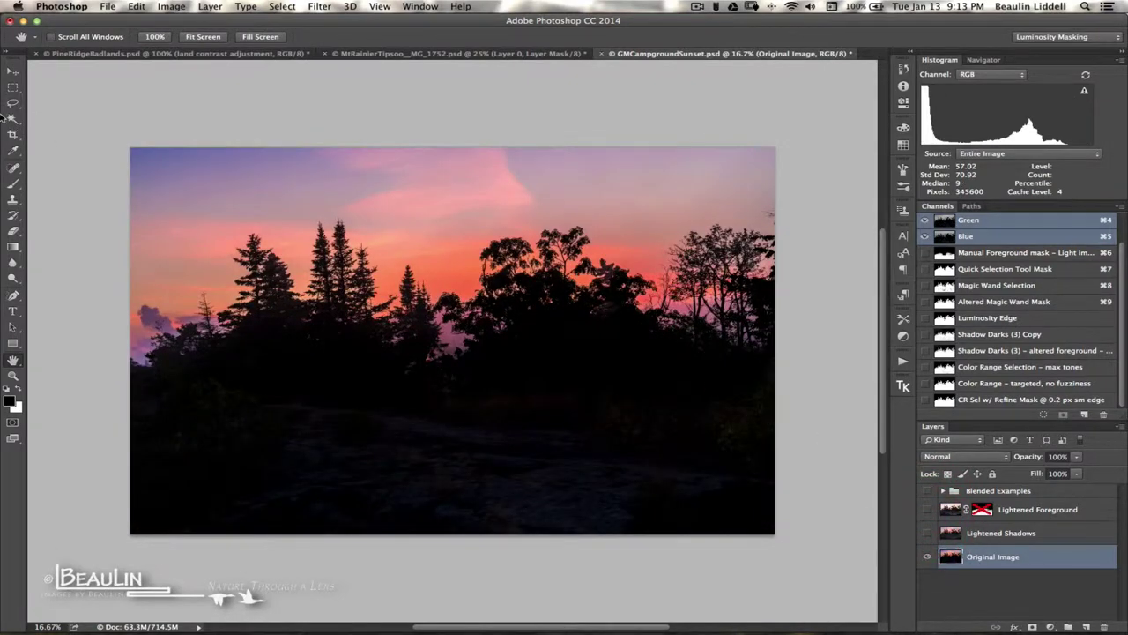
Magic Wand the sunset sky, adding patches between the treetops and along the left treeline.
{"action": "left_click", "coordinate": [13, 118]}
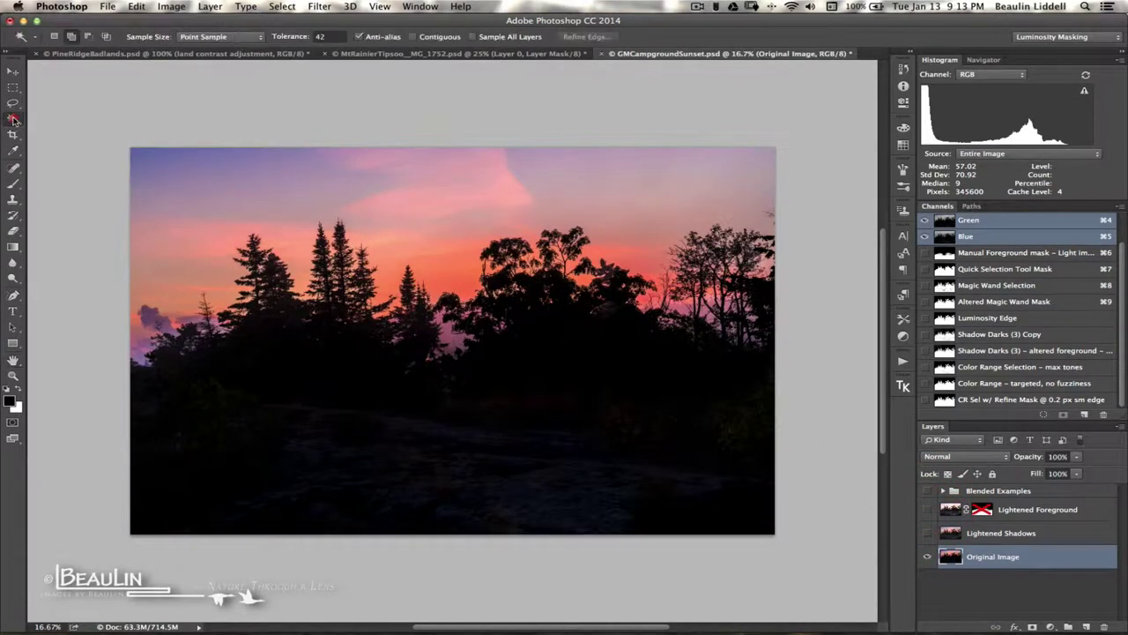
{"action": "left_click", "coordinate": [178, 272]}
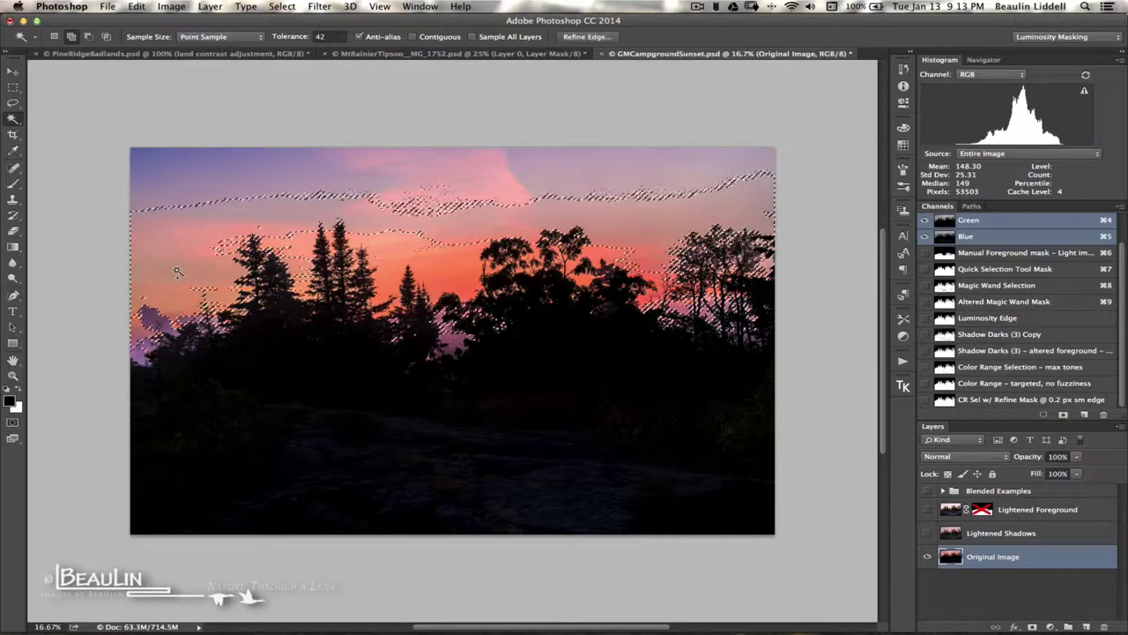
{"action": "left_click", "coordinate": [209, 175]}
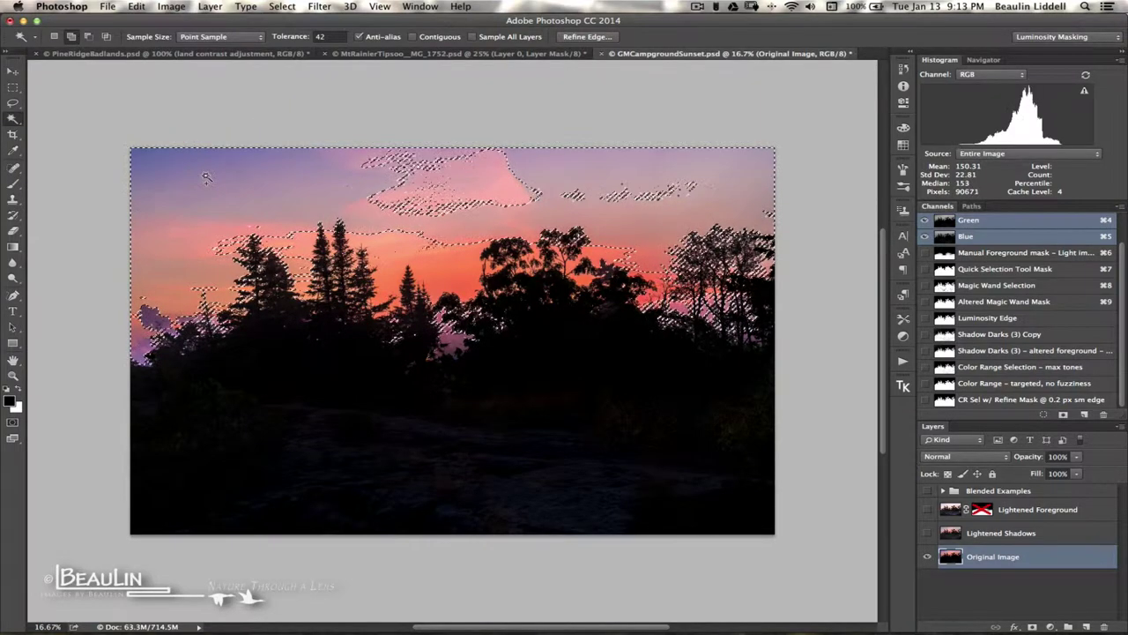
{"action": "left_click", "coordinate": [281, 238]}
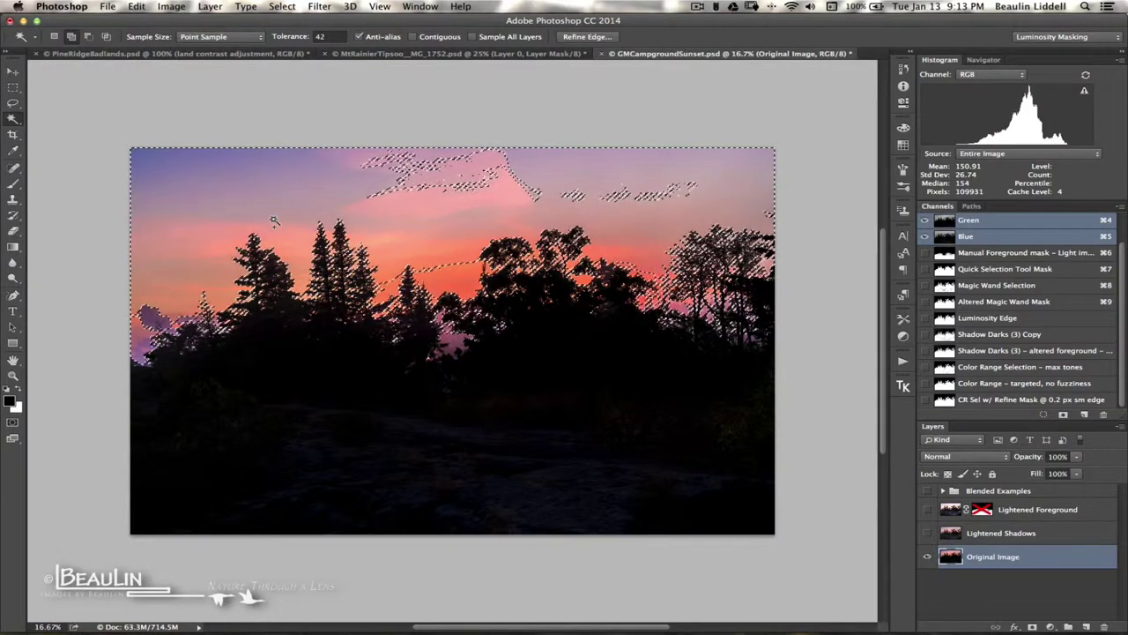
{"action": "left_click", "coordinate": [151, 310]}
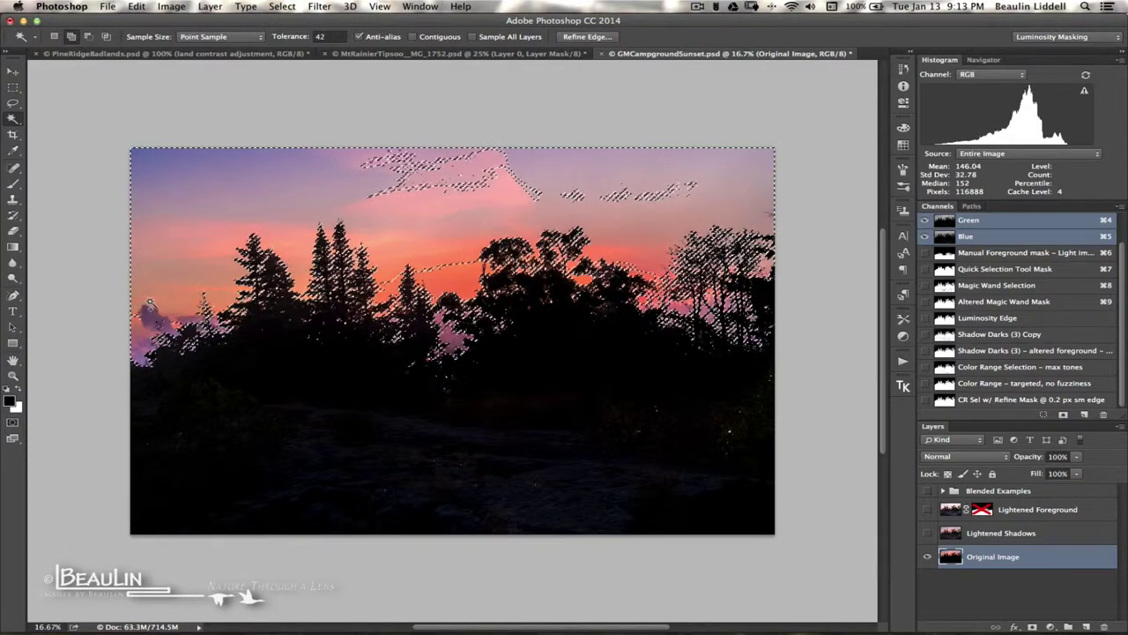
{"action": "left_click", "coordinate": [135, 316]}
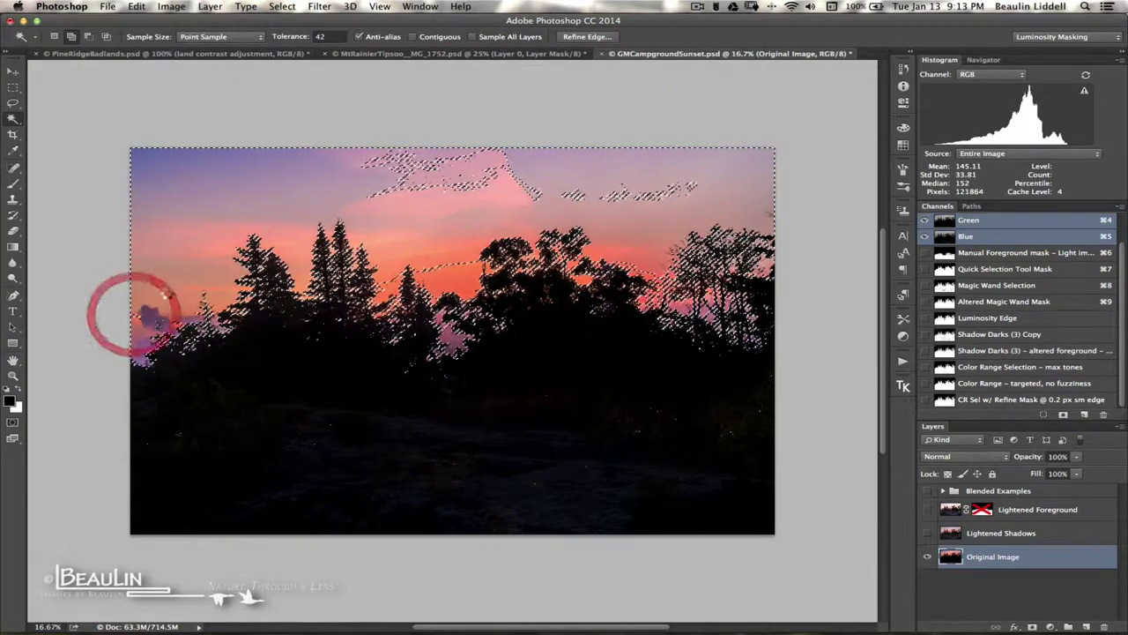
{"action": "left_click", "coordinate": [422, 179]}
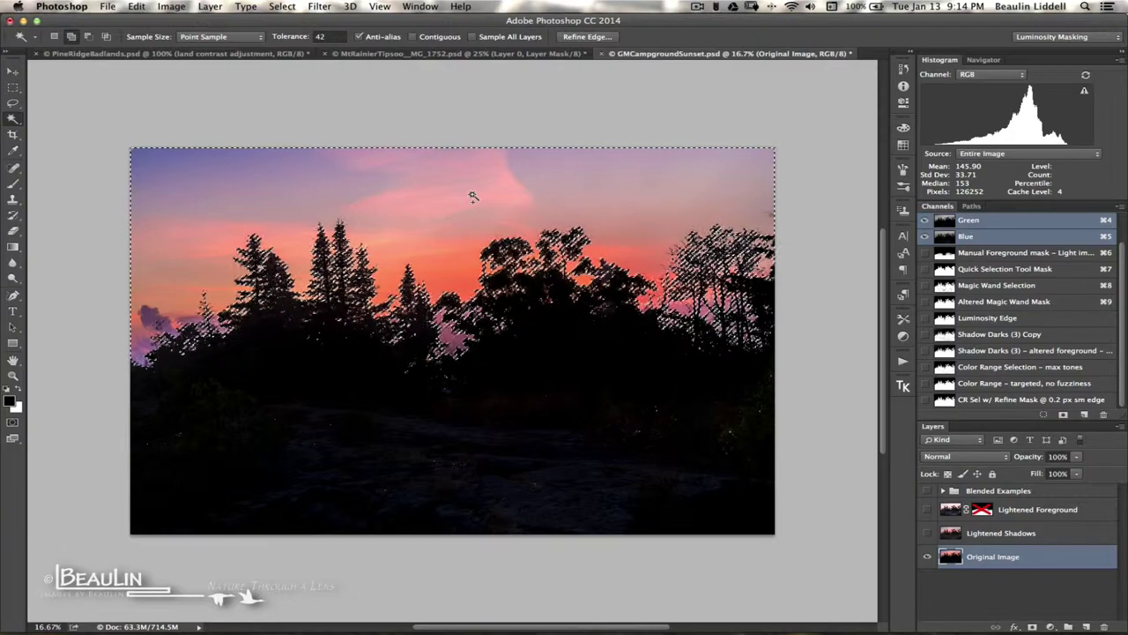
Zoom to 100% and add the missed sky patch between the trees to the selection.
{"action": "key", "text": "super+equal"}
{"action": "key", "text": "super+equal"}
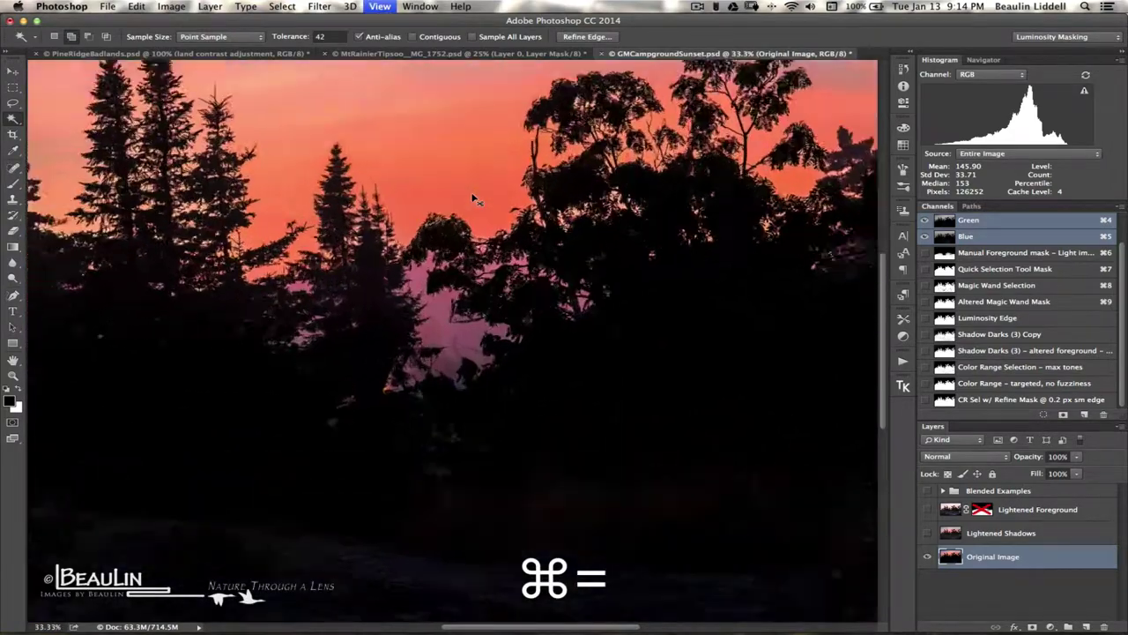
{"action": "key", "text": "super+equal"}
{"action": "key", "text": "super+equal"}
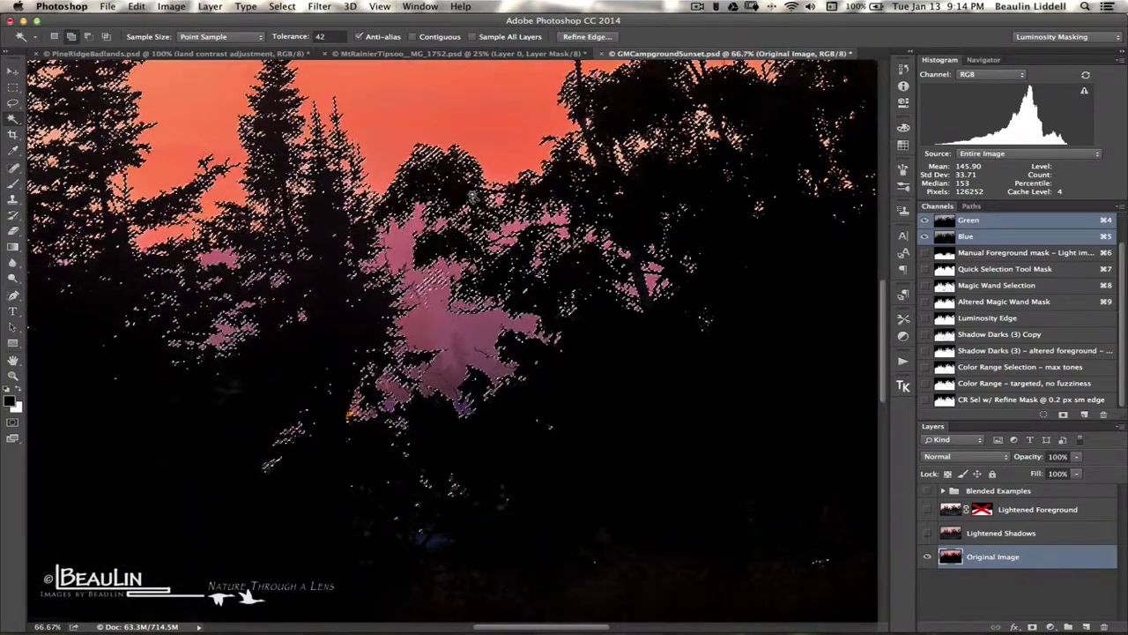
{"action": "key", "text": "super+equal"}
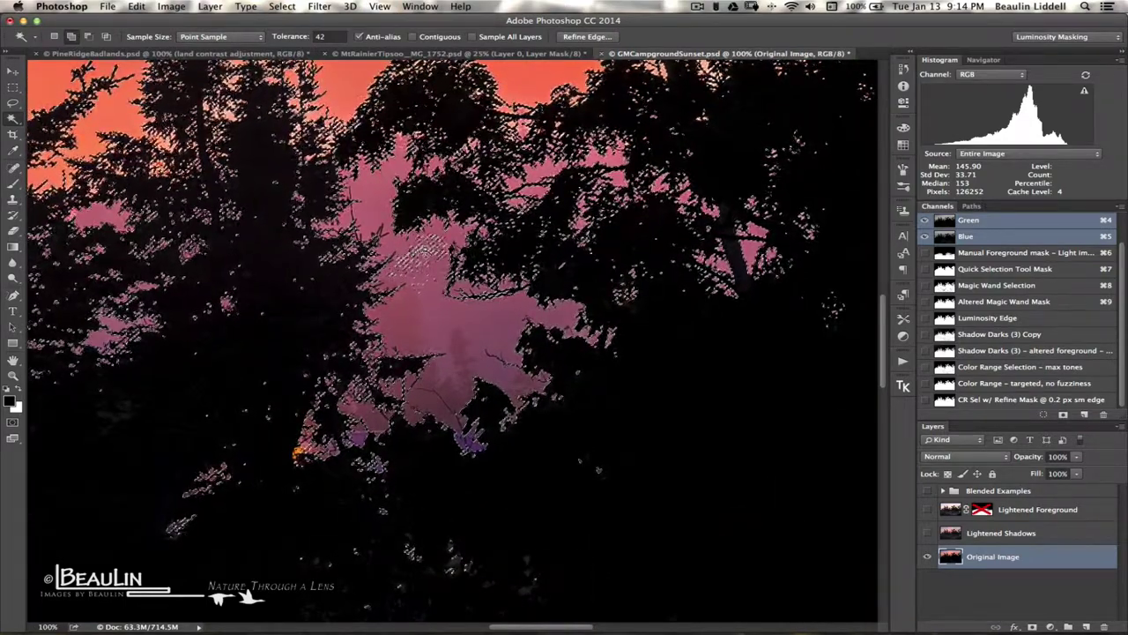
{"action": "left_click", "coordinate": [423, 254], "text": "shift"}
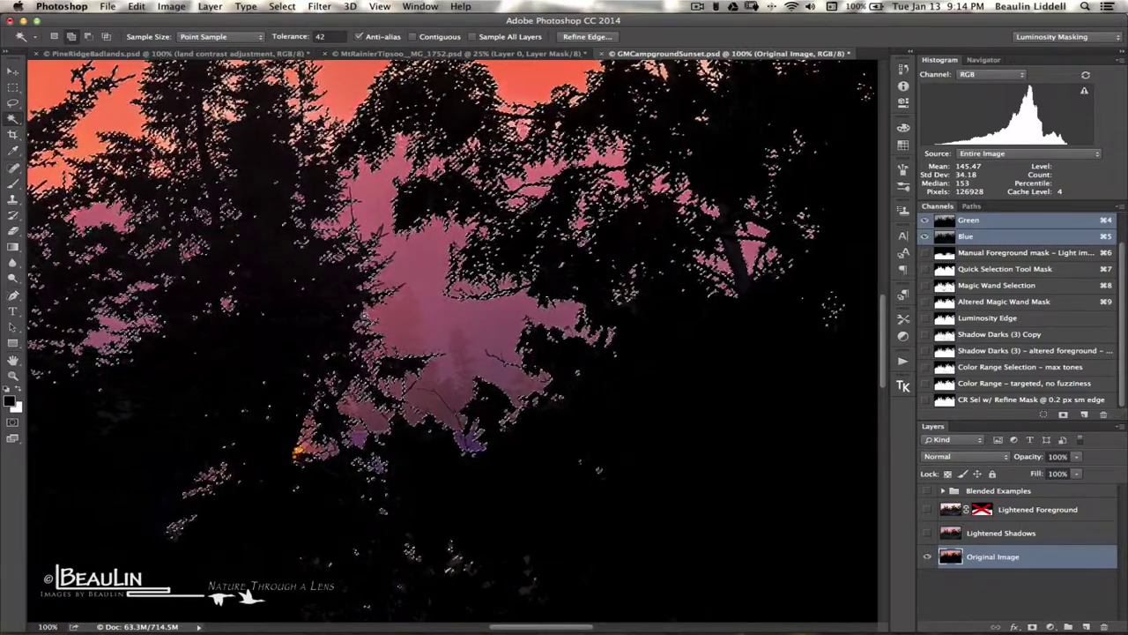
Inspect the selection edges, zoom back out to the whole photo, and deselect.
{"action": "scroll", "coordinate": [378, 237], "scroll_direction": "up", "scroll_amount": 10}
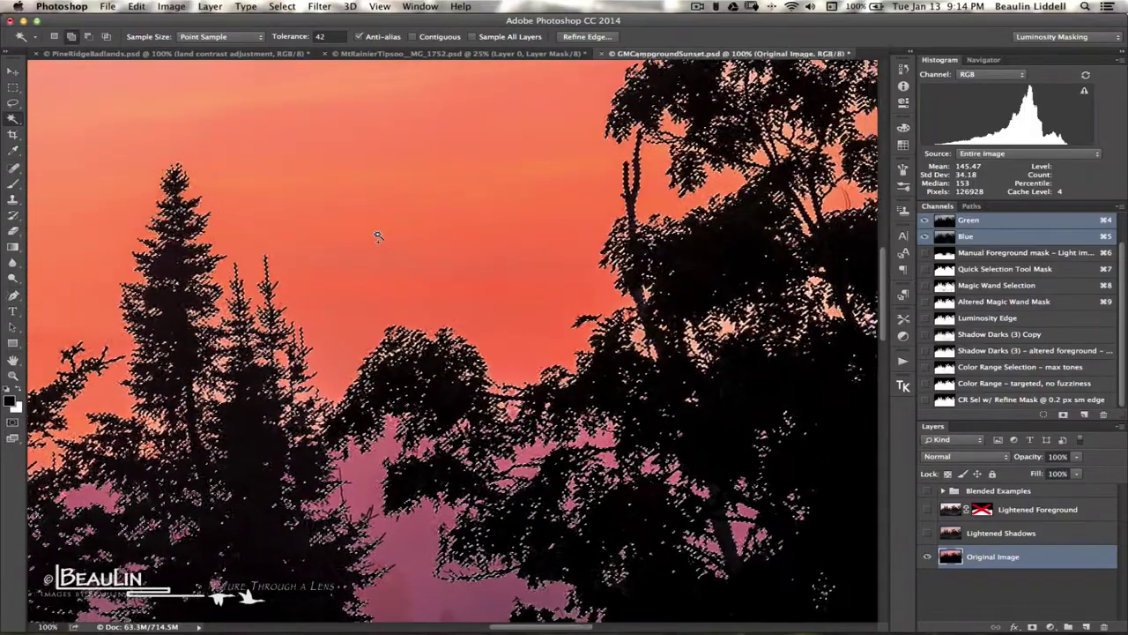
{"action": "scroll", "coordinate": [377, 236], "scroll_direction": "right", "scroll_amount": 10}
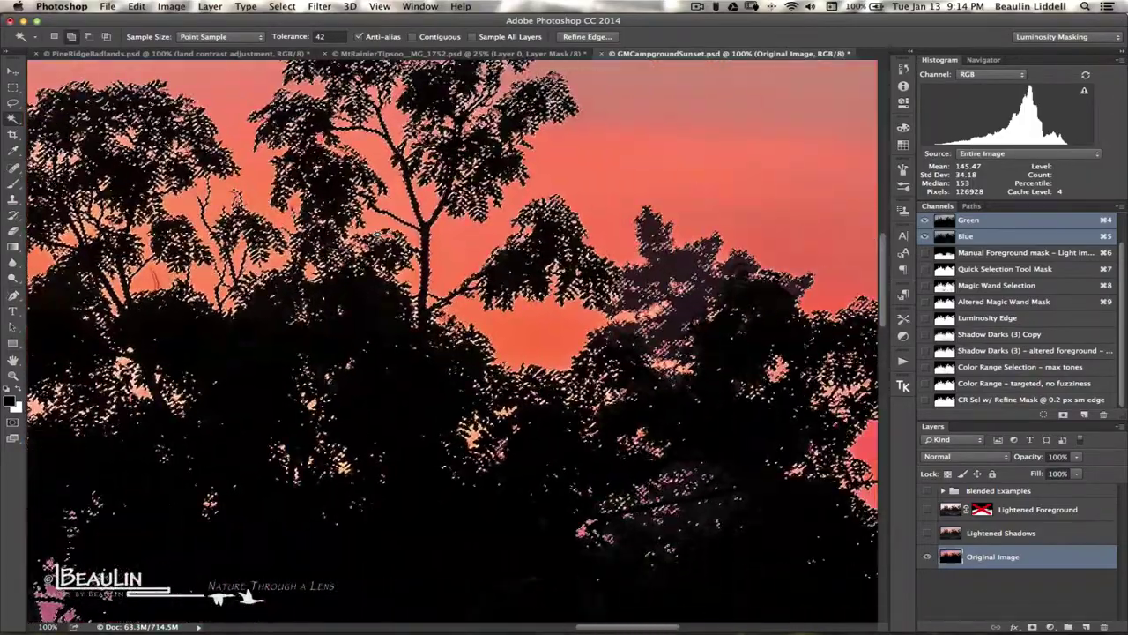
{"action": "scroll", "coordinate": [377, 236], "scroll_direction": "up", "scroll_amount": 6}
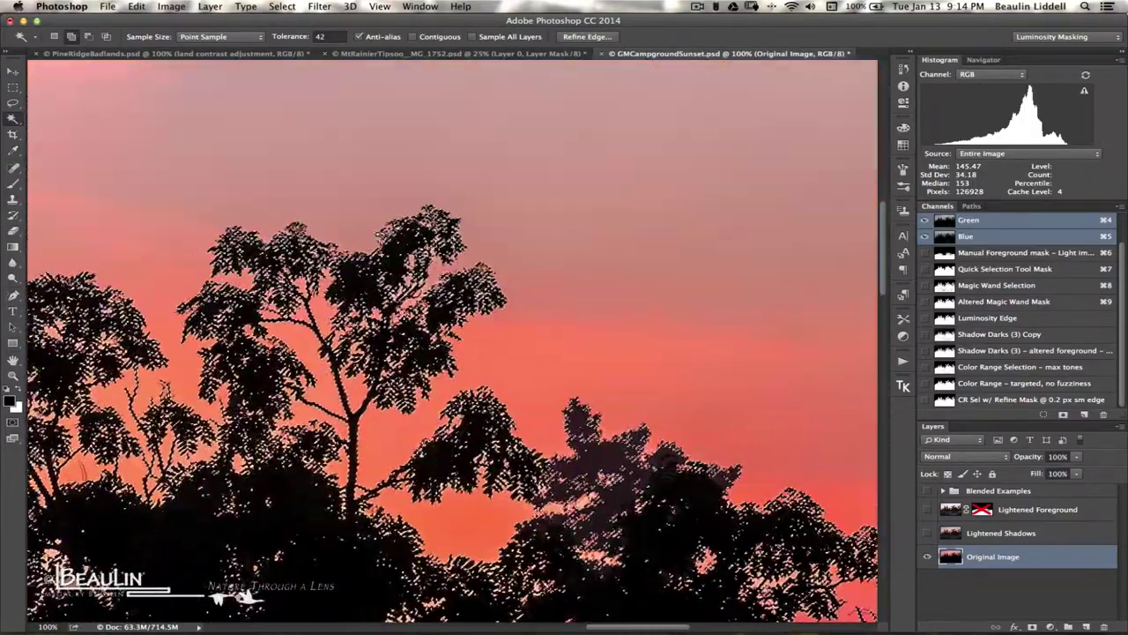
{"action": "scroll", "coordinate": [376, 233], "scroll_direction": "up", "scroll_amount": 5}
{"action": "key", "text": "super+0"}
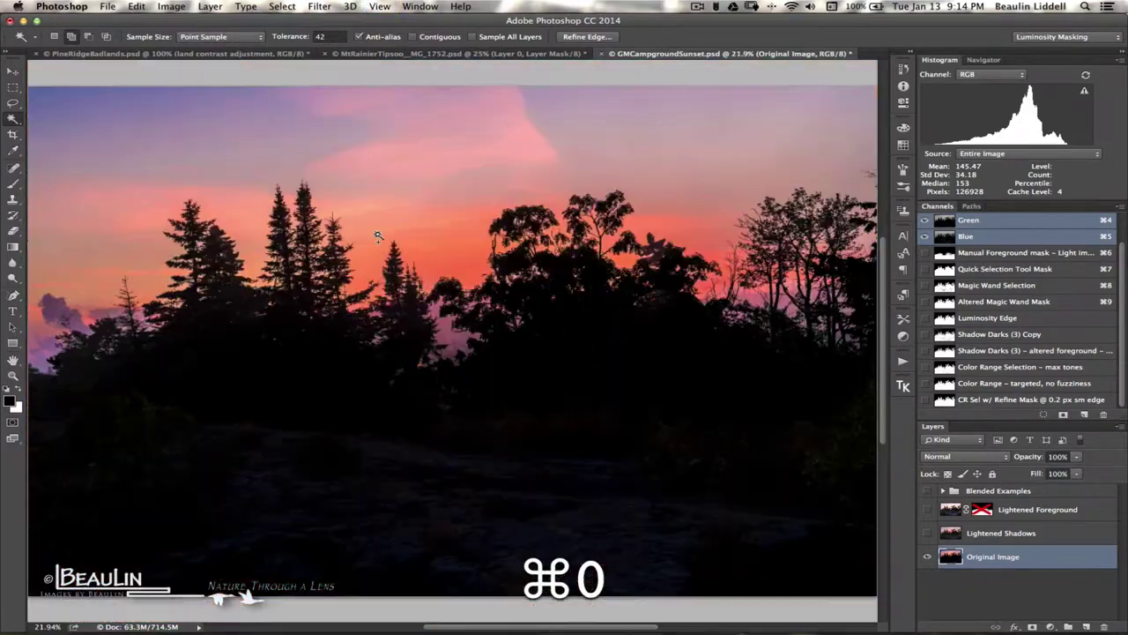
{"action": "key", "text": "super+minus"}
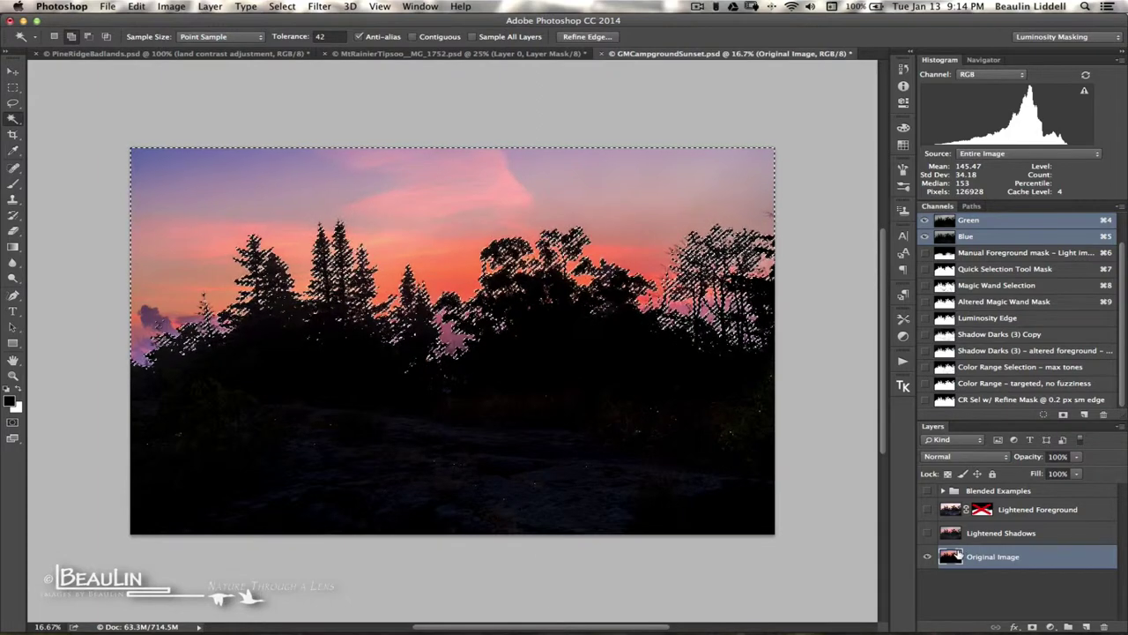
{"action": "key", "text": "super+d"}
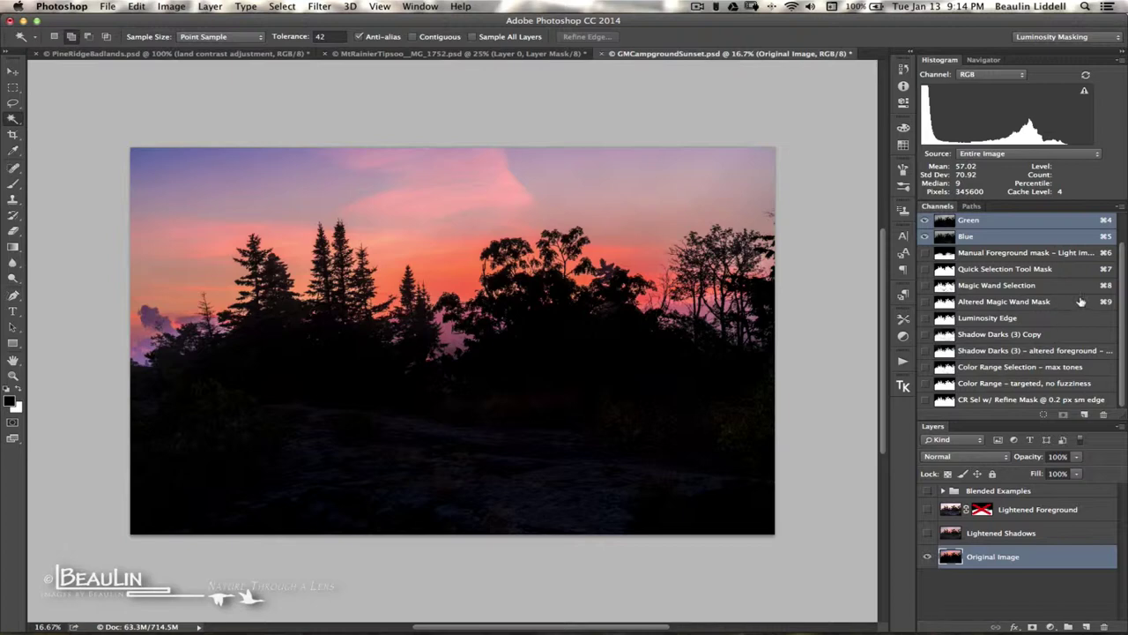
Display the Magic Wand Selection channel as a black-and-white mask and inspect its edges up close.
{"action": "left_click", "coordinate": [1006, 285]}
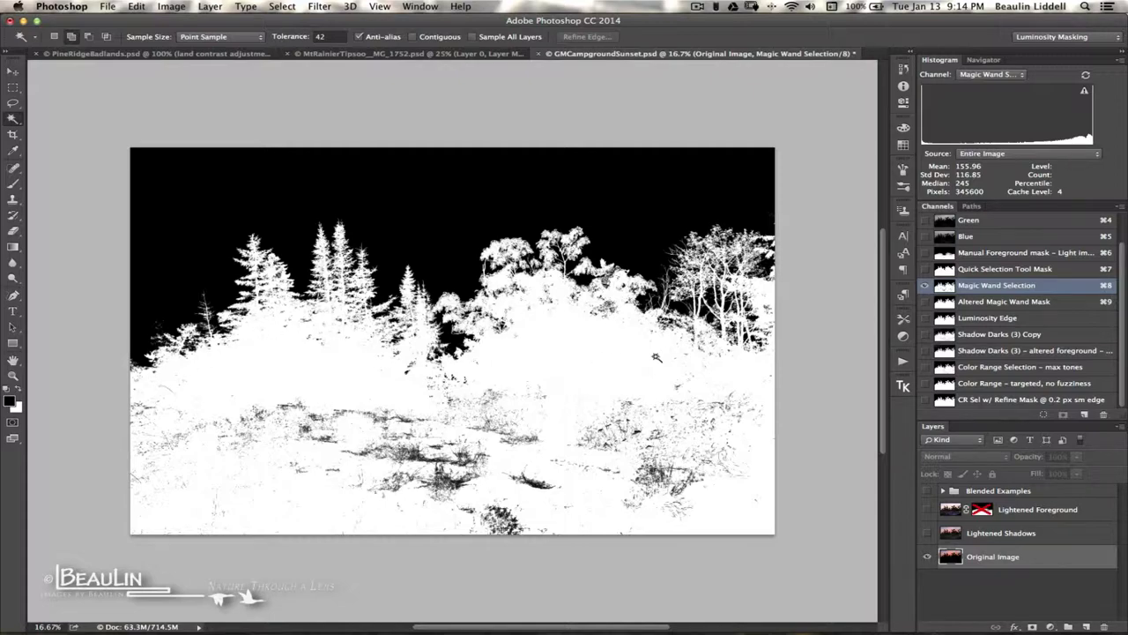
{"action": "key", "text": "super+equal"}
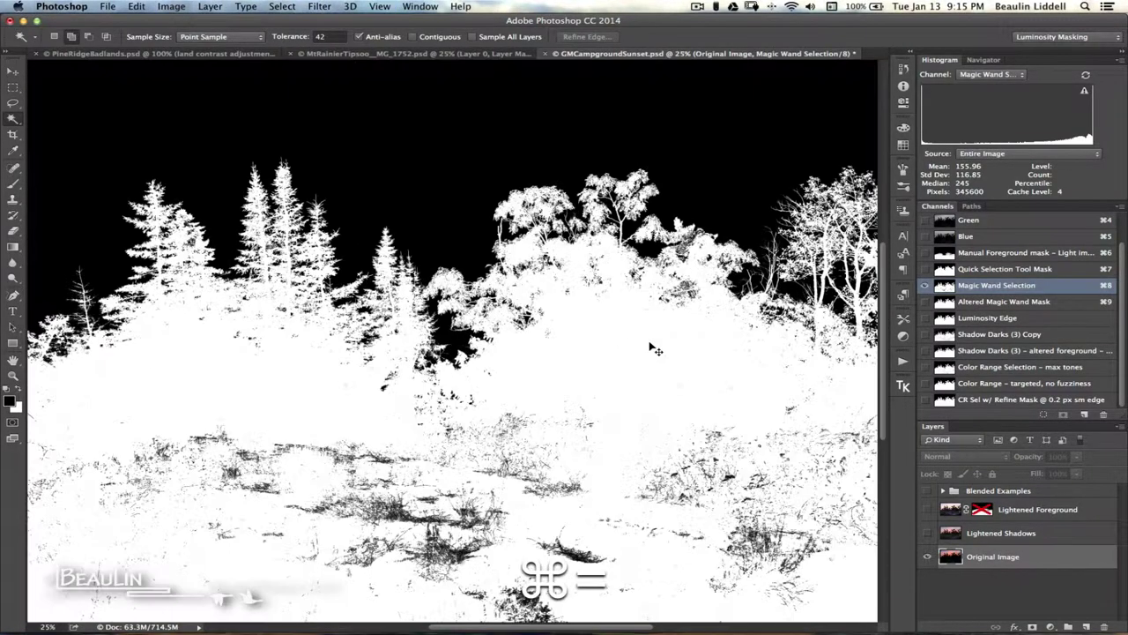
{"action": "key", "text": "super+equal"}
{"action": "key", "text": "super+equal"}
{"action": "key", "text": "super+equal"}
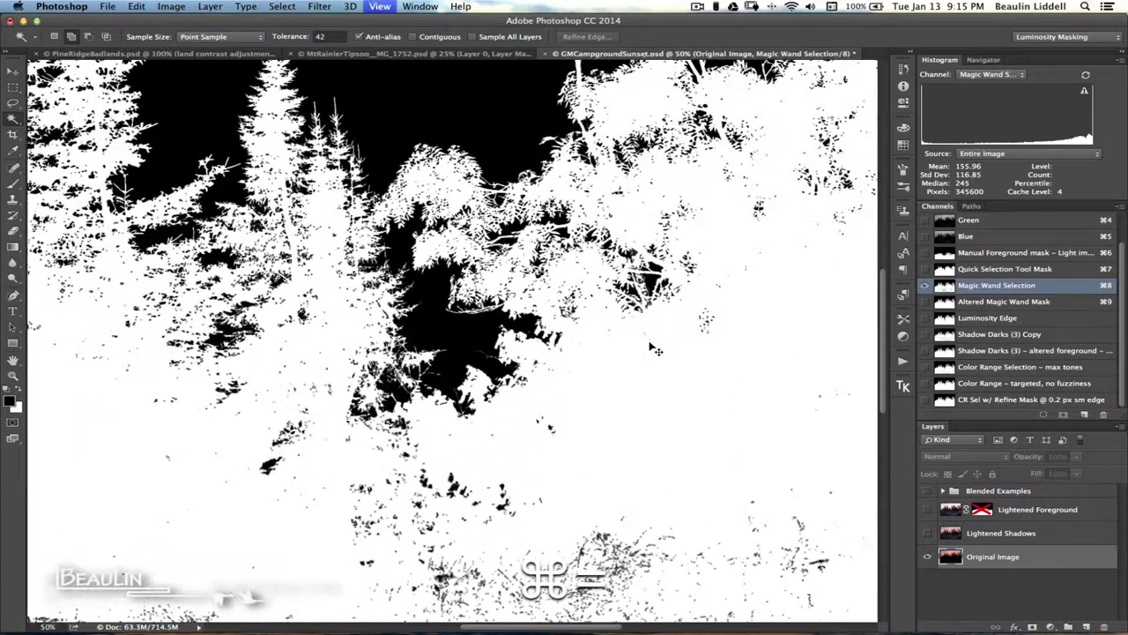
{"action": "scroll", "coordinate": [410, 392], "scroll_direction": "left", "scroll_amount": 5}
{"action": "scroll", "coordinate": [410, 392], "scroll_direction": "left", "scroll_amount": 5}
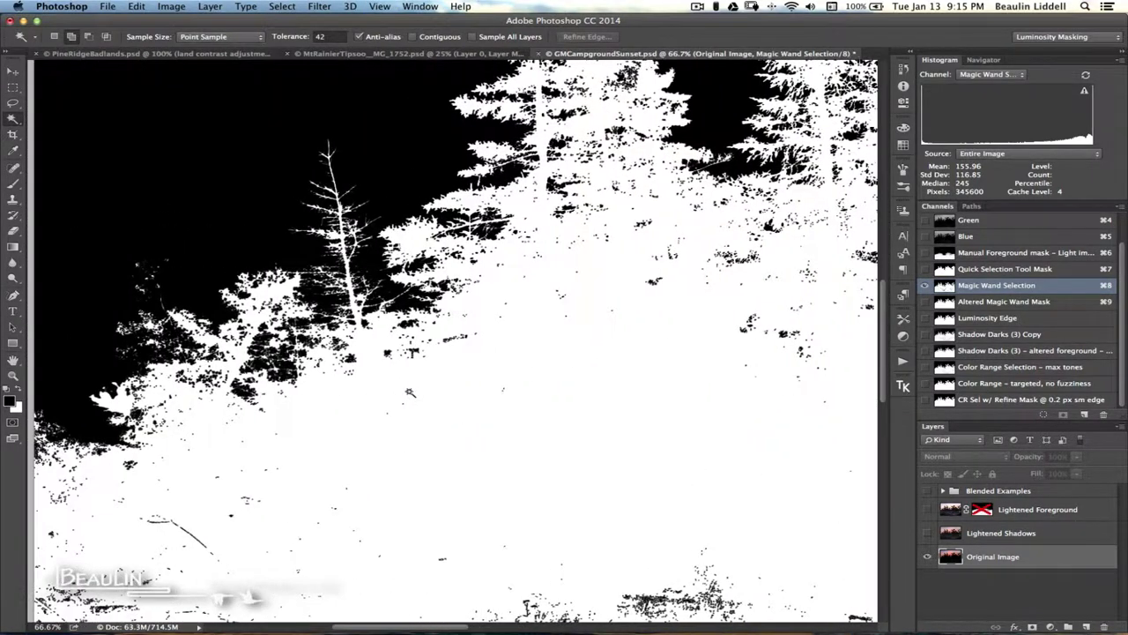
{"action": "scroll", "coordinate": [410, 392], "scroll_direction": "left", "scroll_amount": 3}
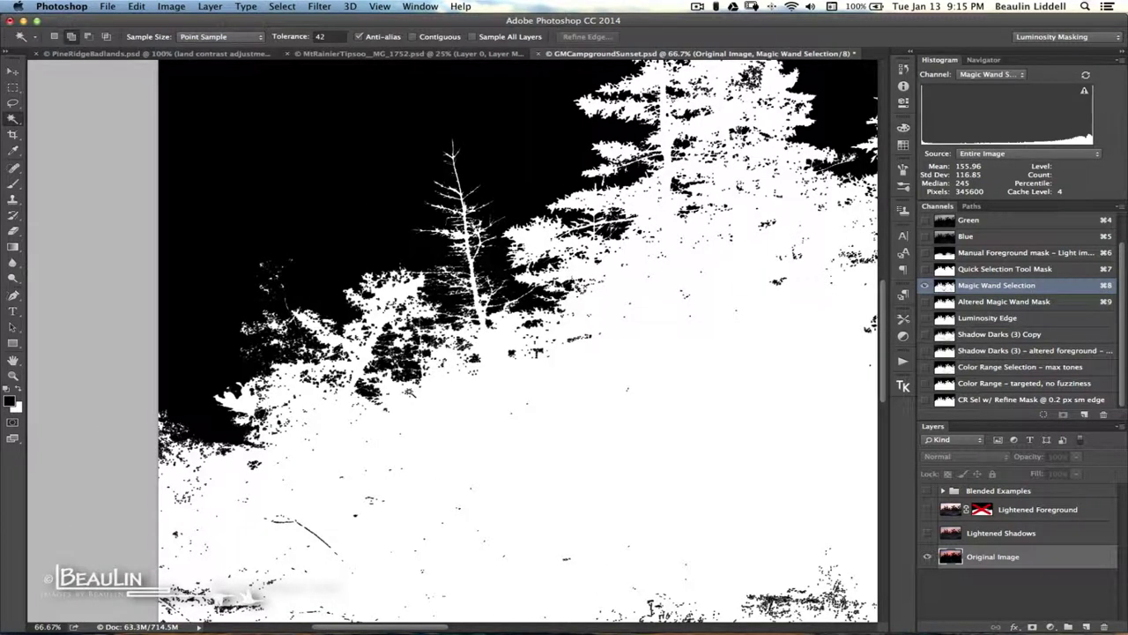
{"action": "key", "text": "h"}
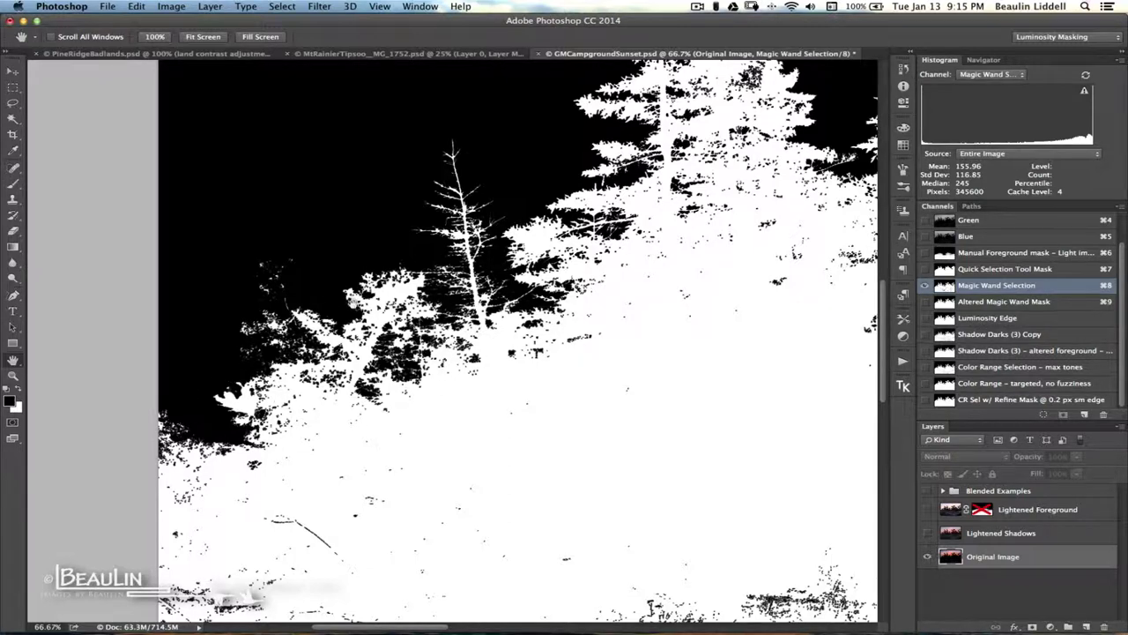
{"action": "key", "text": "super+minus"}
{"action": "key", "text": "super+minus"}
{"action": "key", "text": "super+minus"}
{"action": "key", "text": "super+minus"}
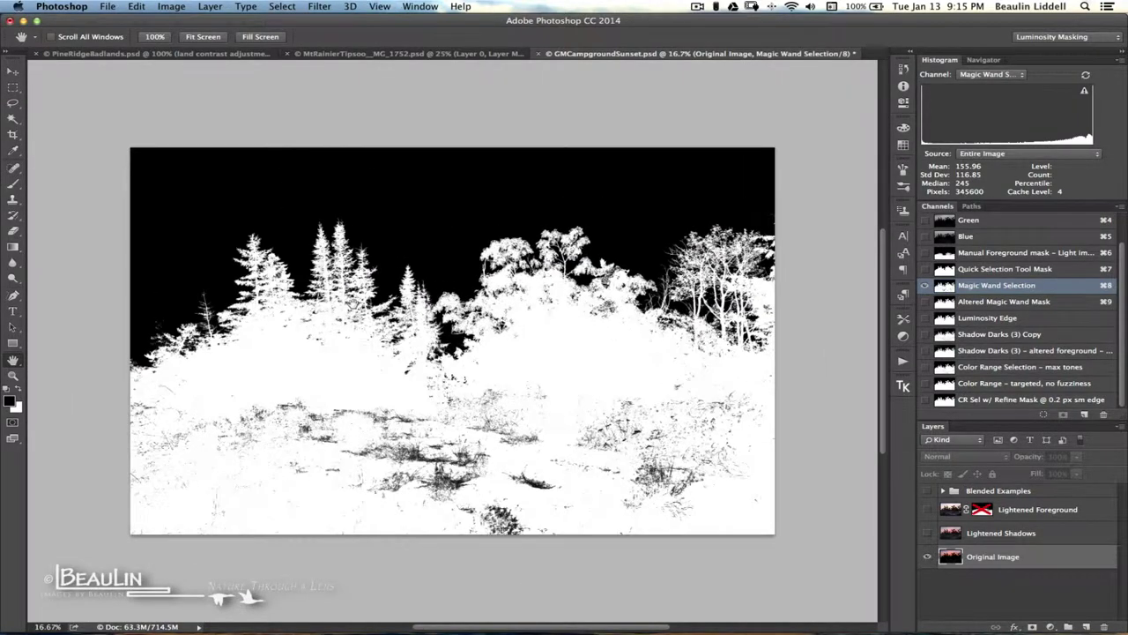
Load the Magic Wand Selection channel and add it as a mask on the now-visible Lightened Shadows layer.
{"action": "left_click", "coordinate": [1062, 534]}
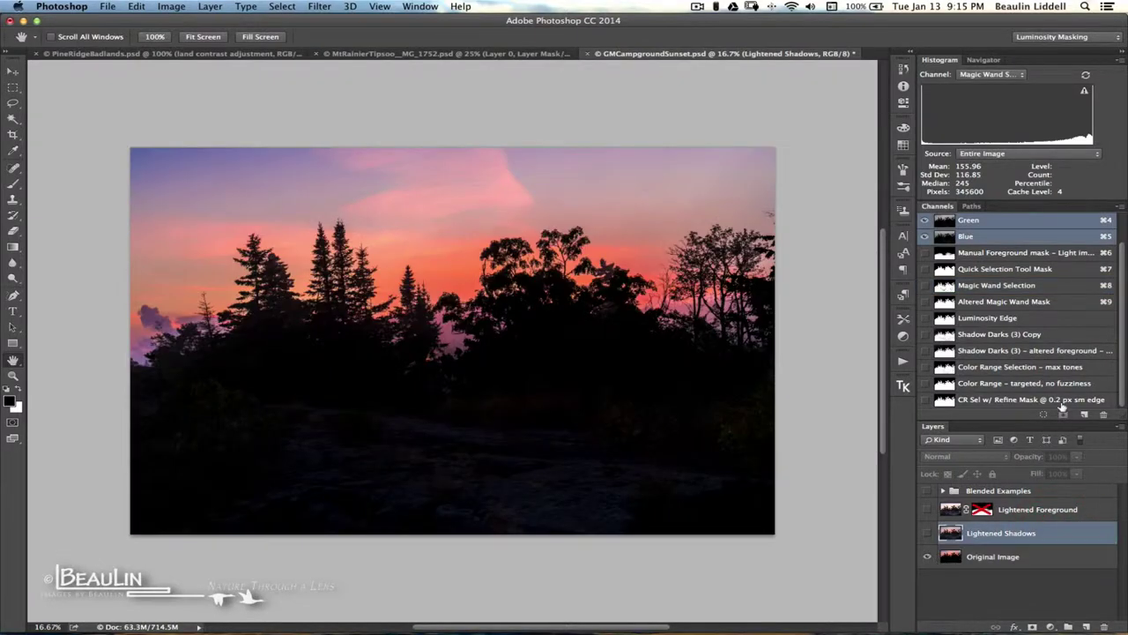
{"action": "left_click", "coordinate": [996, 285]}
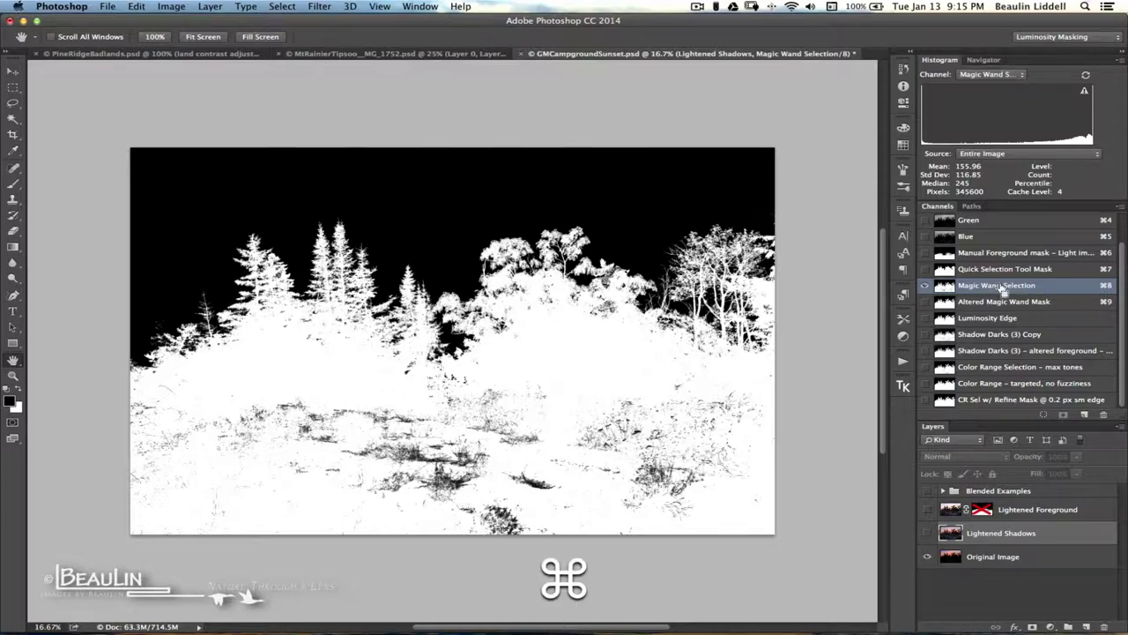
{"action": "left_click", "coordinate": [1002, 286], "text": "super"}
{"action": "left_click", "coordinate": [970, 532]}
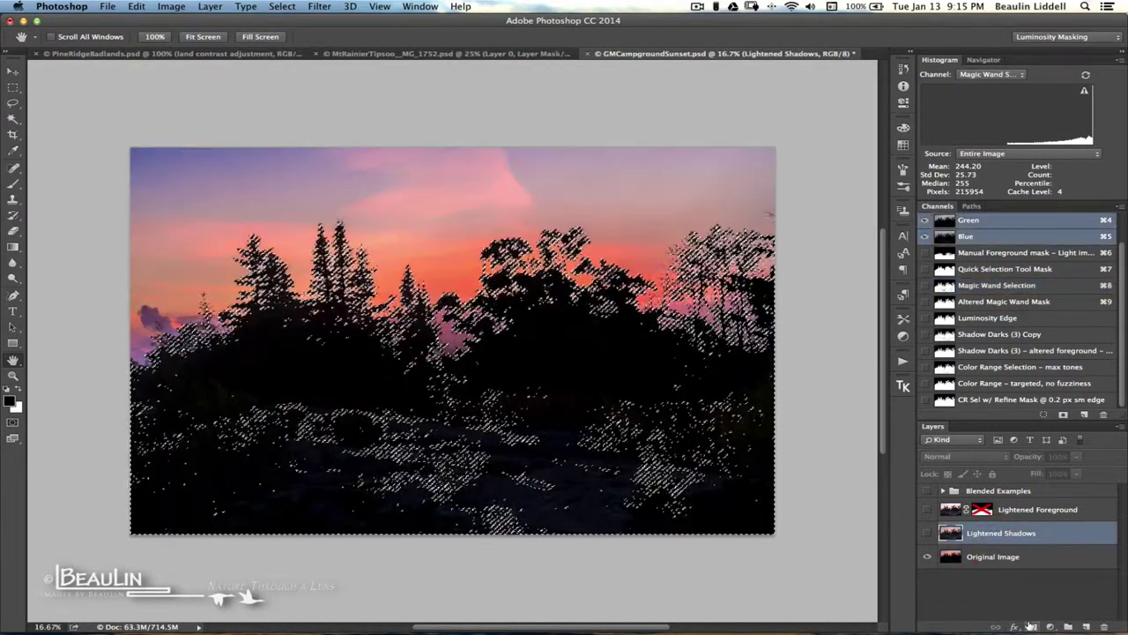
{"action": "left_click", "coordinate": [1032, 625]}
{"action": "left_click", "coordinate": [926, 532]}
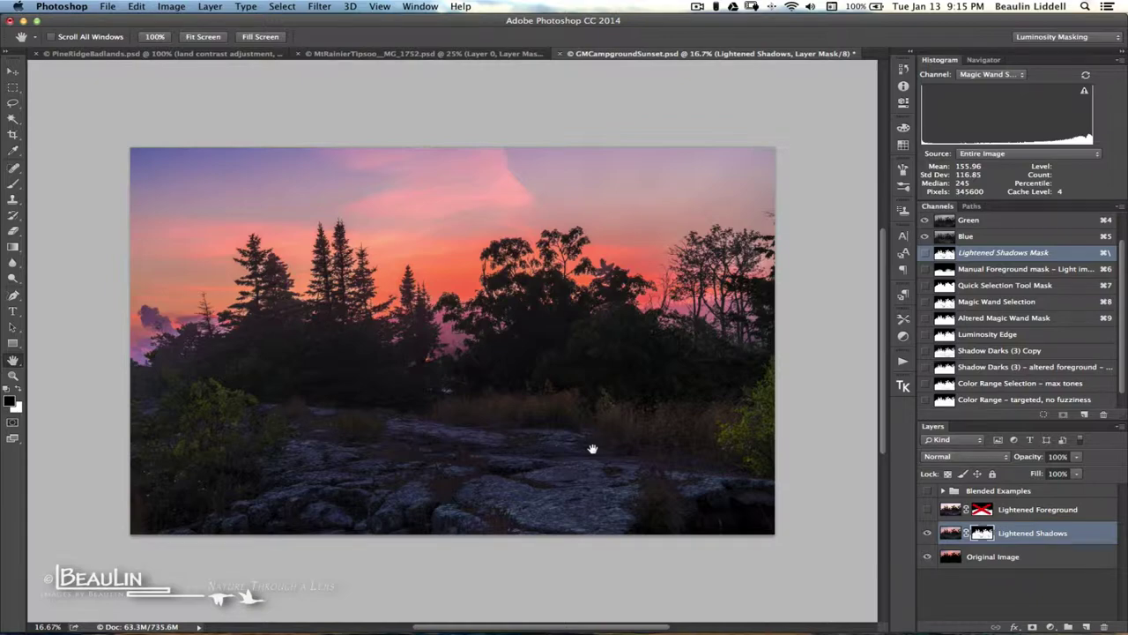
Zoom to 100% and pan along the treeline to inspect the mask edges.
{"action": "key", "text": "super+equal"}
{"action": "key", "text": "super+equal"}
{"action": "key", "text": "super+equal"}
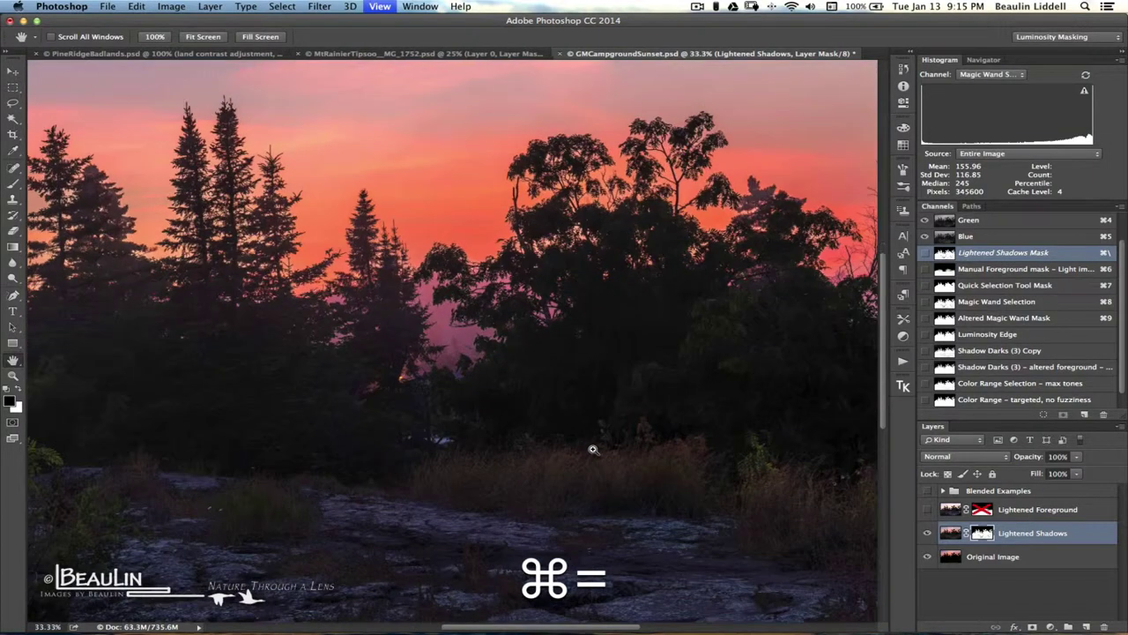
{"action": "key", "text": "super+equal"}
{"action": "key", "text": "super+equal"}
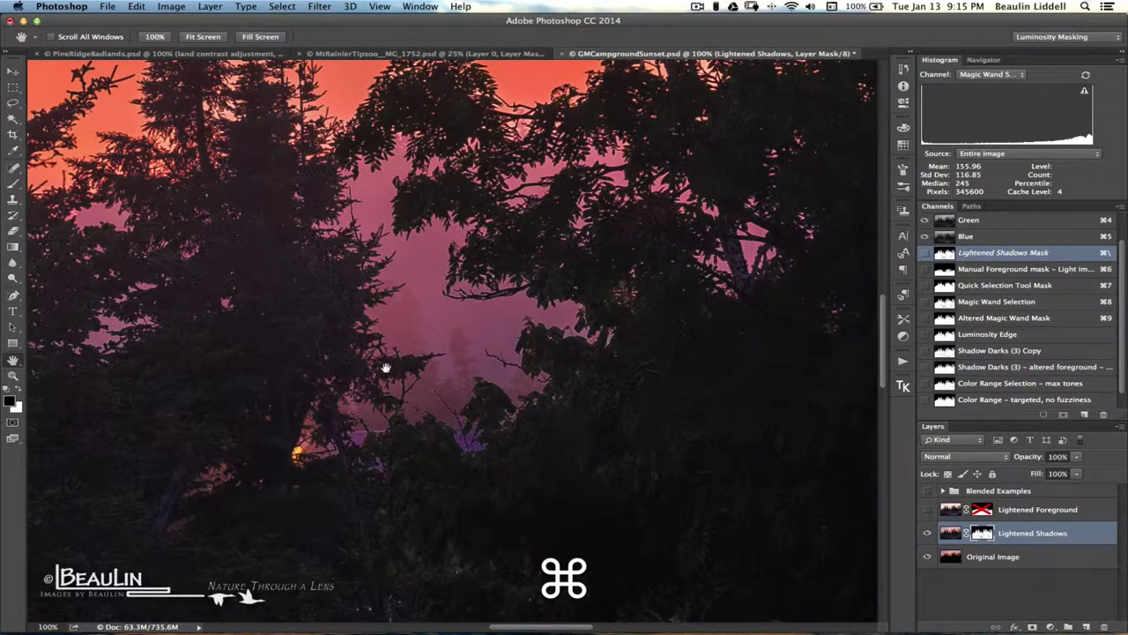
{"action": "scroll", "coordinate": [366, 355], "scroll_direction": "up", "scroll_amount": 2}
{"action": "scroll", "coordinate": [365, 355], "scroll_direction": "left", "scroll_amount": 2}
{"action": "scroll", "coordinate": [366, 354], "scroll_direction": "left", "scroll_amount": 3}
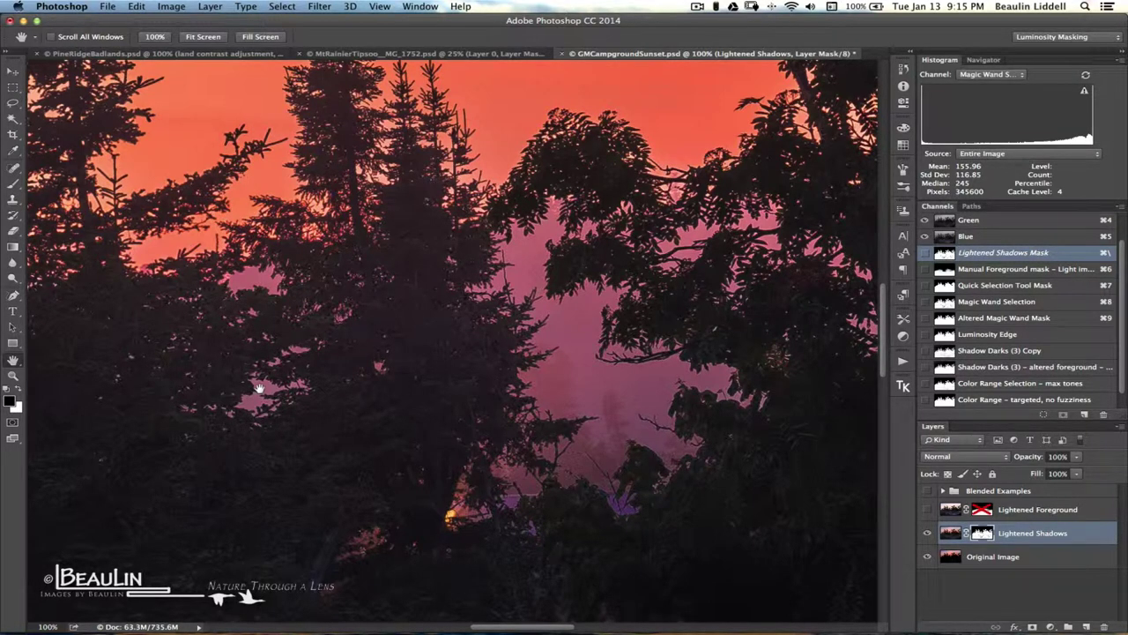
{"action": "scroll", "coordinate": [259, 388], "scroll_direction": "left", "scroll_amount": 3}
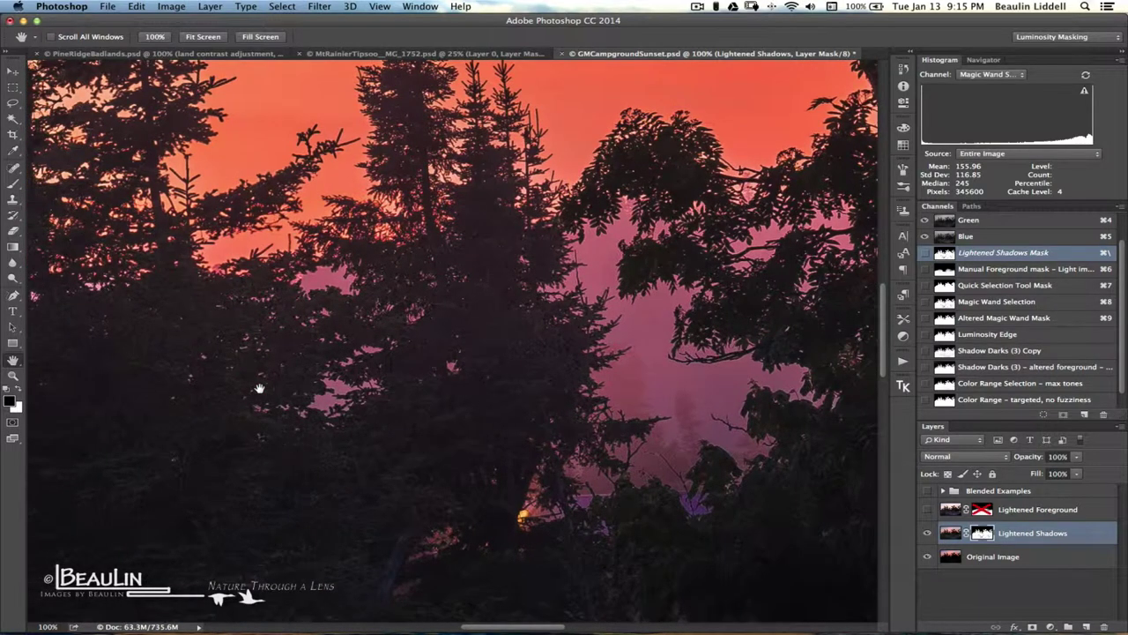
{"action": "scroll", "coordinate": [259, 387], "scroll_direction": "left", "scroll_amount": 8}
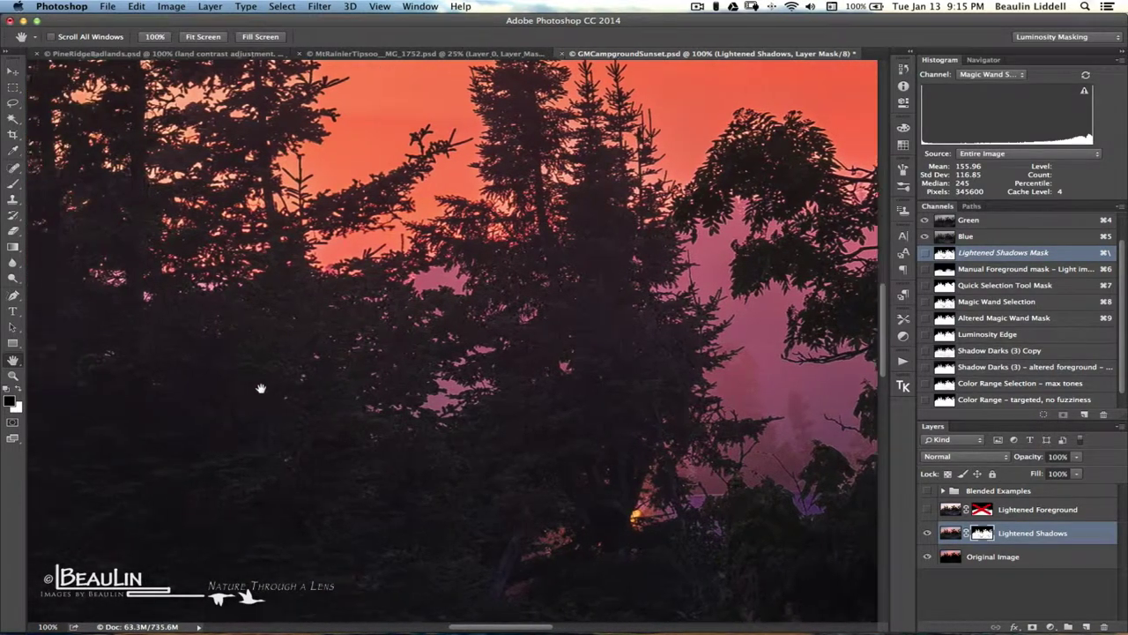
{"action": "scroll", "coordinate": [261, 388], "scroll_direction": "up", "scroll_amount": 5}
{"action": "scroll", "coordinate": [261, 388], "scroll_direction": "left", "scroll_amount": 3}
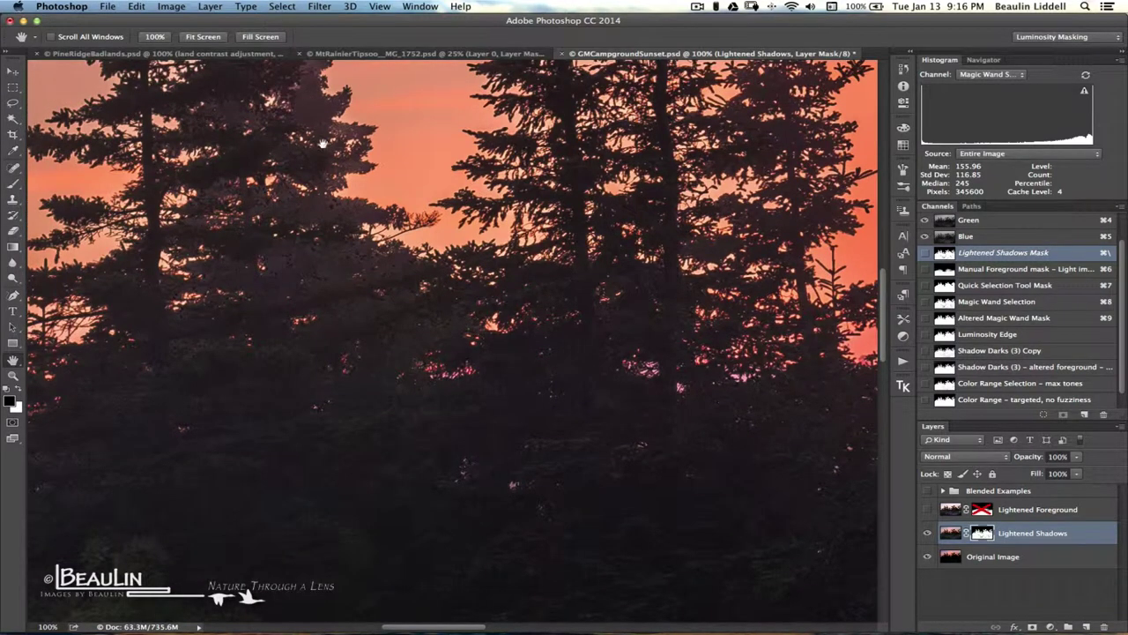
{"action": "scroll", "coordinate": [225, 248], "scroll_direction": "left", "scroll_amount": 6}
{"action": "scroll", "coordinate": [225, 248], "scroll_direction": "down", "scroll_amount": 1}
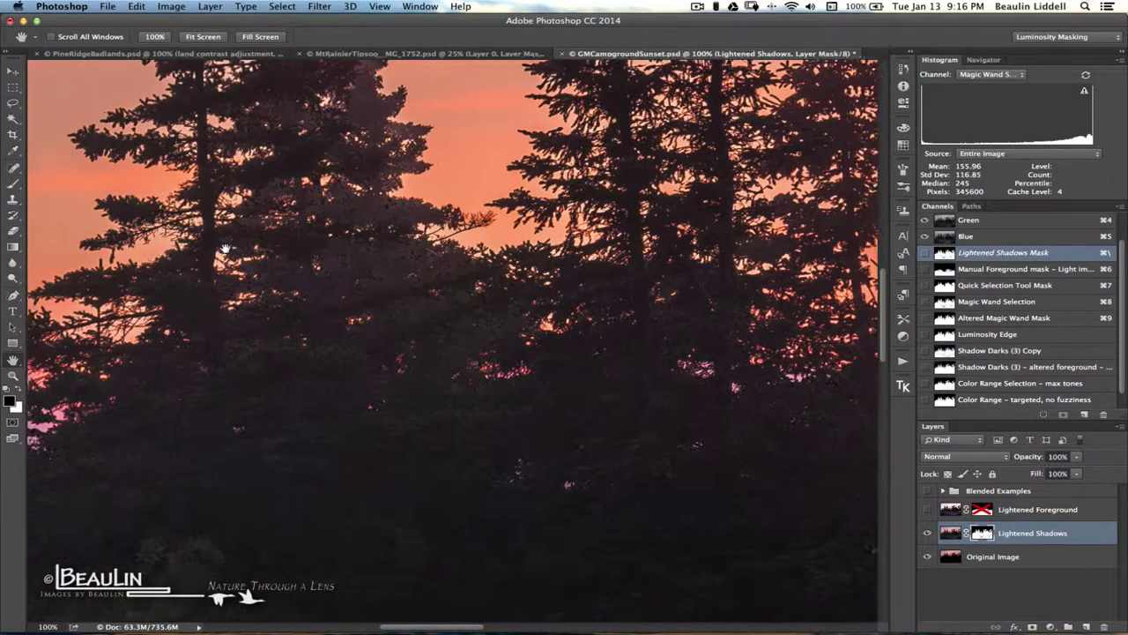
{"action": "scroll", "coordinate": [226, 247], "scroll_direction": "left", "scroll_amount": 14}
{"action": "scroll", "coordinate": [226, 247], "scroll_direction": "down", "scroll_amount": 6}
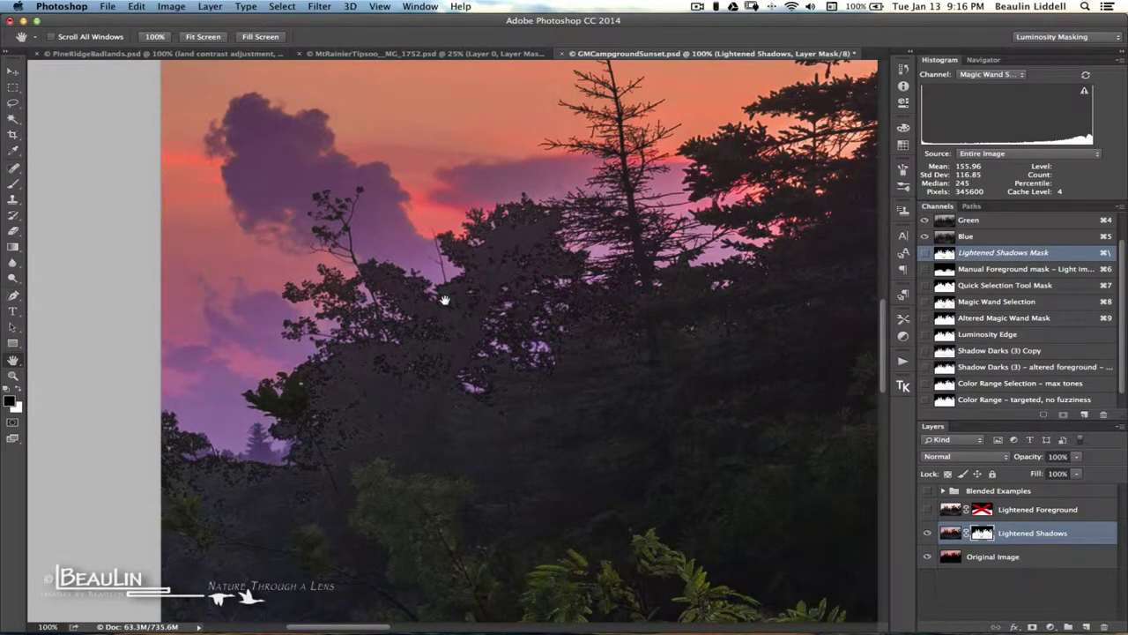
Zoom out to the whole photo and preview the Lightened Shadows layer mask on its own.
{"action": "key", "text": "super+0"}
{"action": "key", "text": "super+minus"}
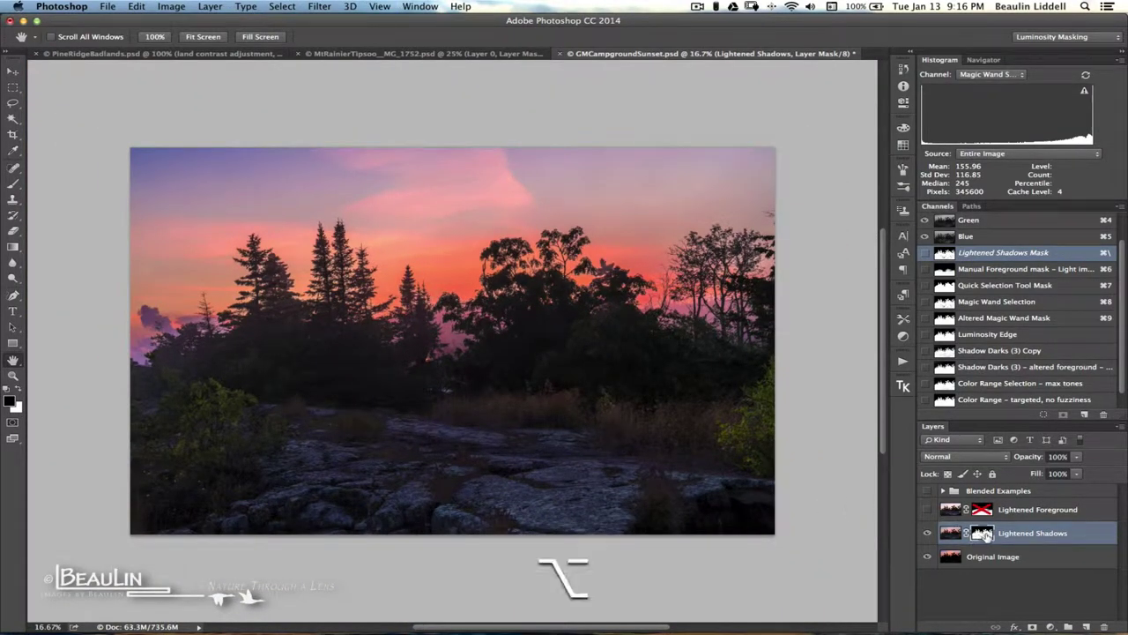
{"action": "left_click", "coordinate": [982, 533], "text": "alt"}
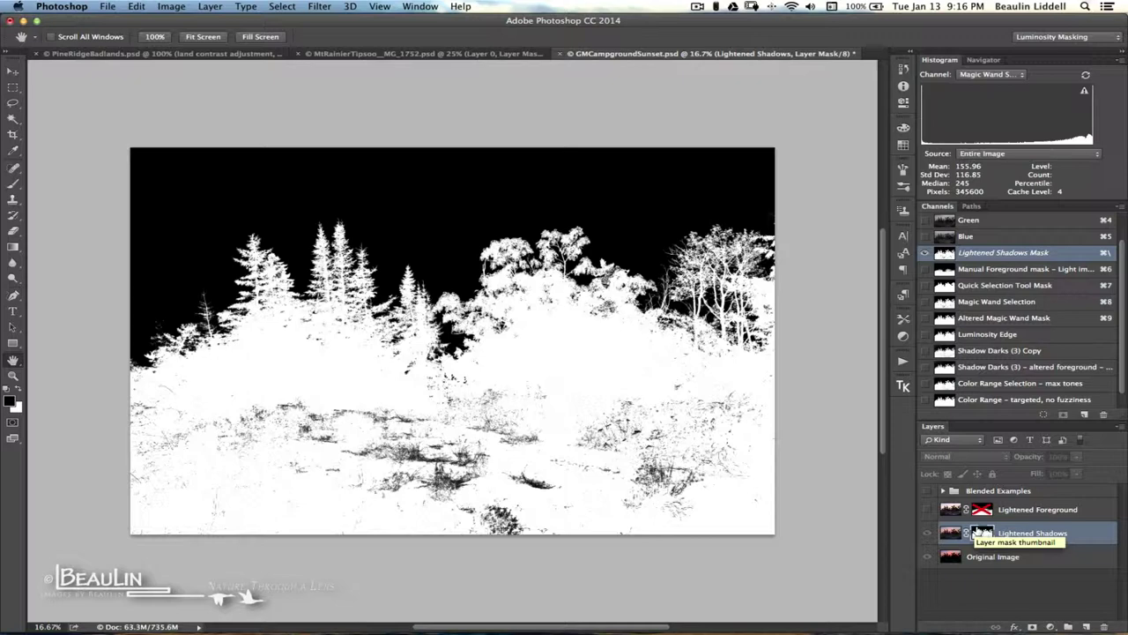
{"action": "left_click", "coordinate": [982, 533], "text": "alt"}
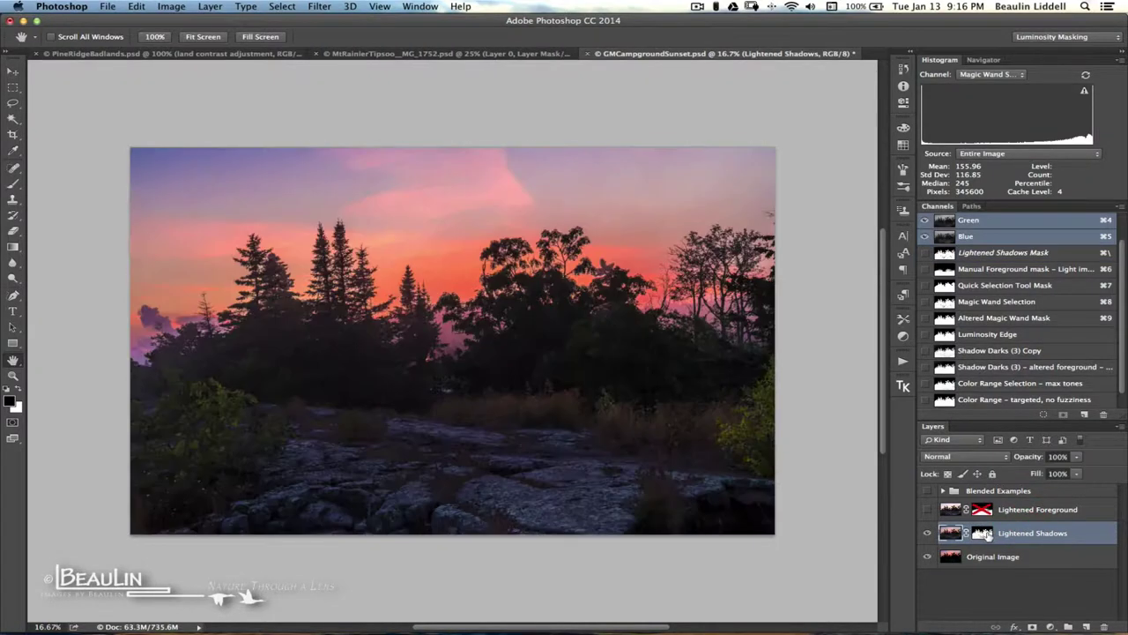
Delete the Lightened Shadows layer mask and display the Altered Magic Wand Mask channel.
{"action": "right_click", "coordinate": [982, 533]}
{"action": "left_click", "coordinate": [952, 535]}
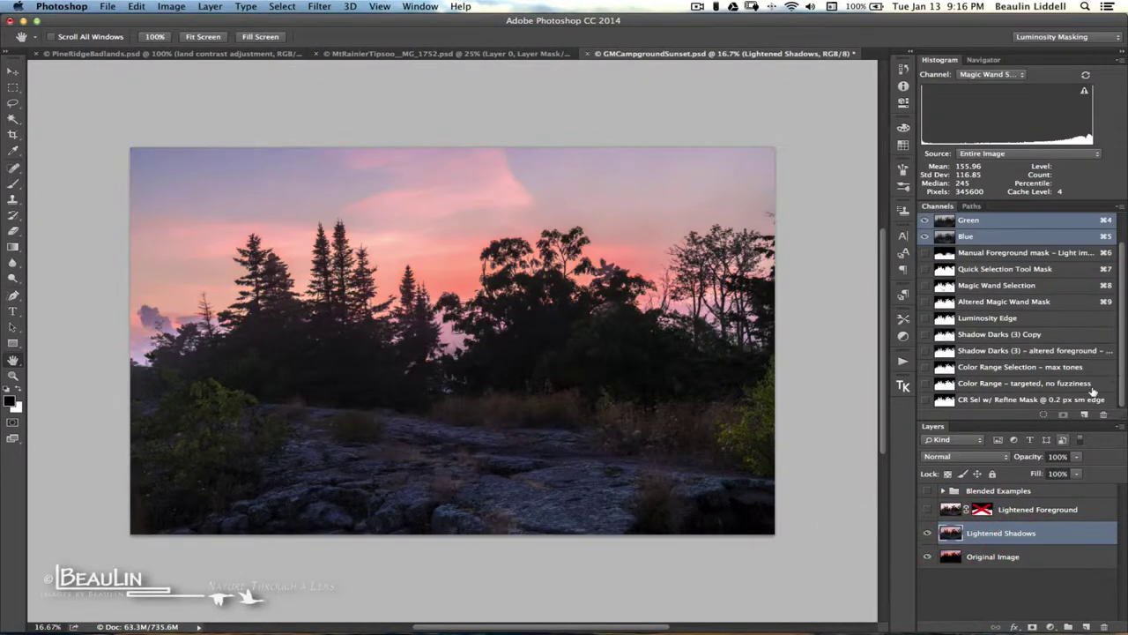
{"action": "left_click", "coordinate": [1035, 302]}
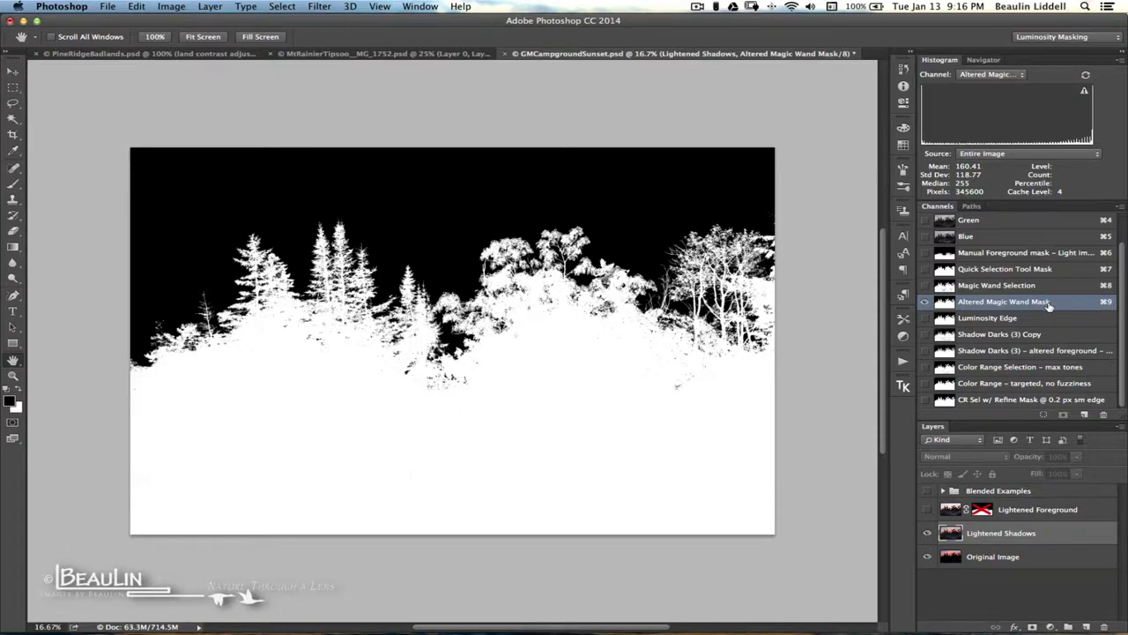
Add the Altered Magic Wand Mask as the Lightened Shadows layer mask and zoom to 100%.
{"action": "left_click", "coordinate": [1049, 303], "text": "super"}
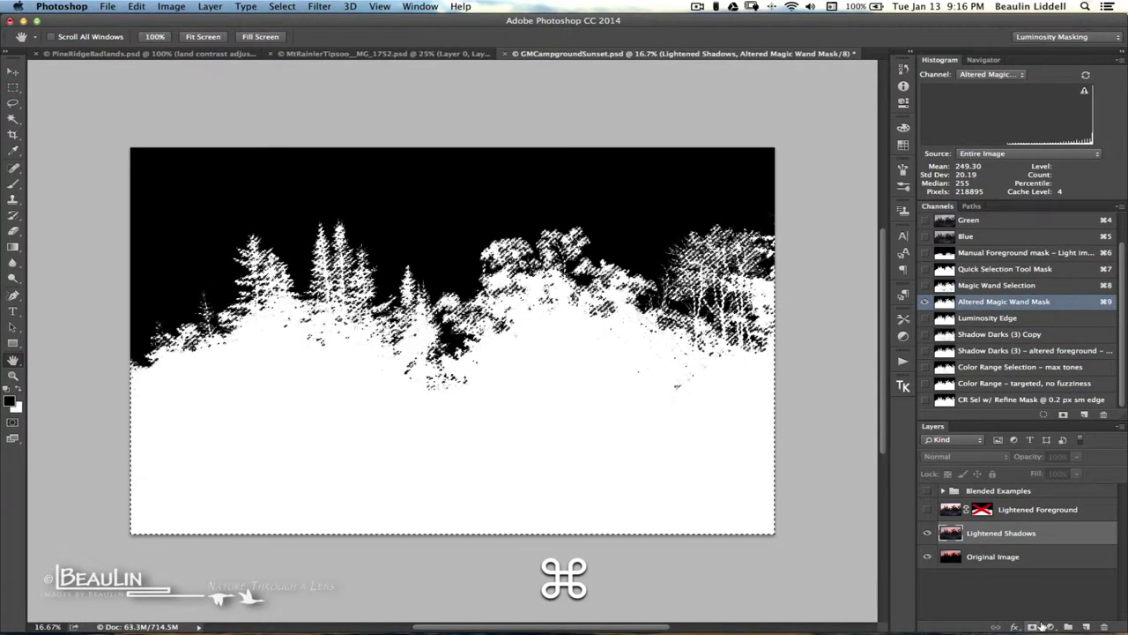
{"action": "left_click", "coordinate": [1033, 626]}
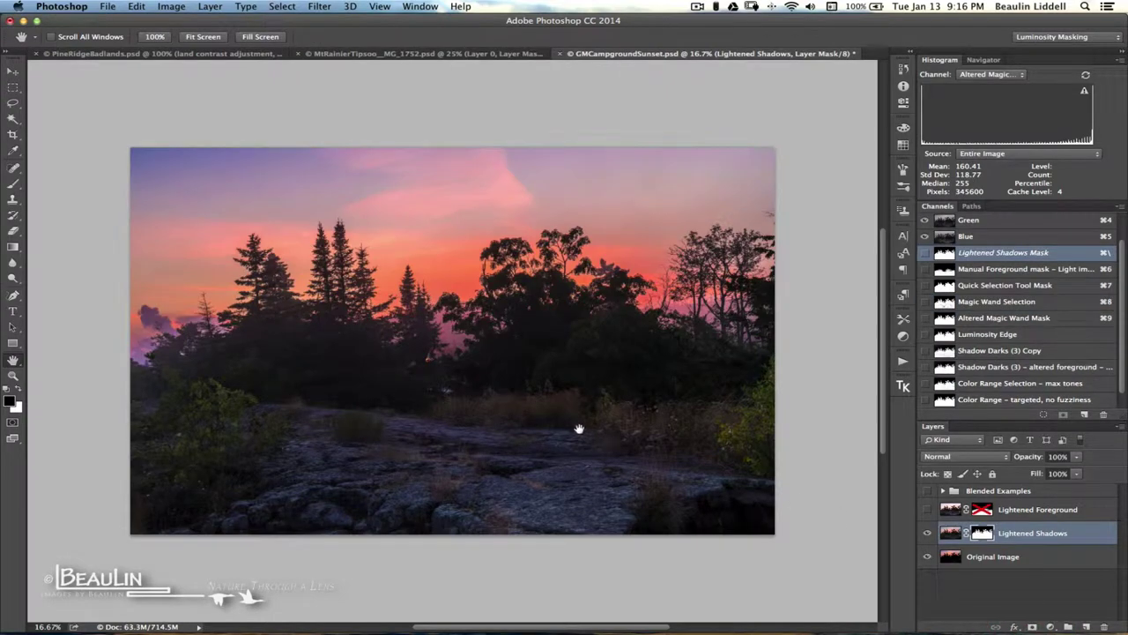
{"action": "key", "text": "super+1"}
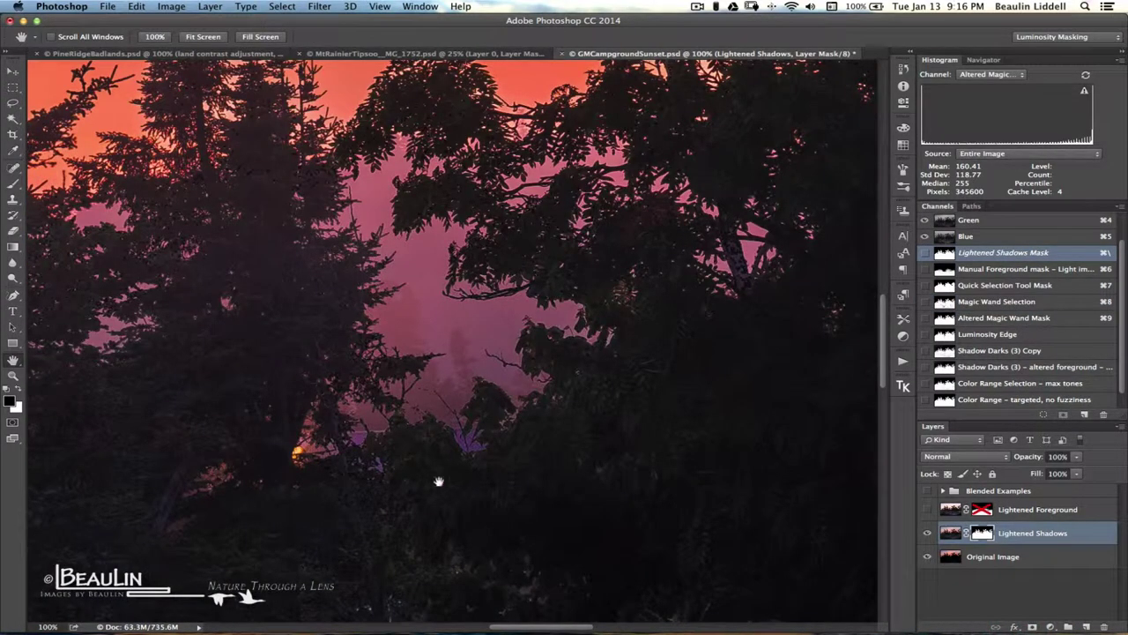
Pan around the treeline to inspect the new mask's tree edges.
{"action": "scroll", "coordinate": [438, 481], "scroll_direction": "down", "scroll_amount": 5}
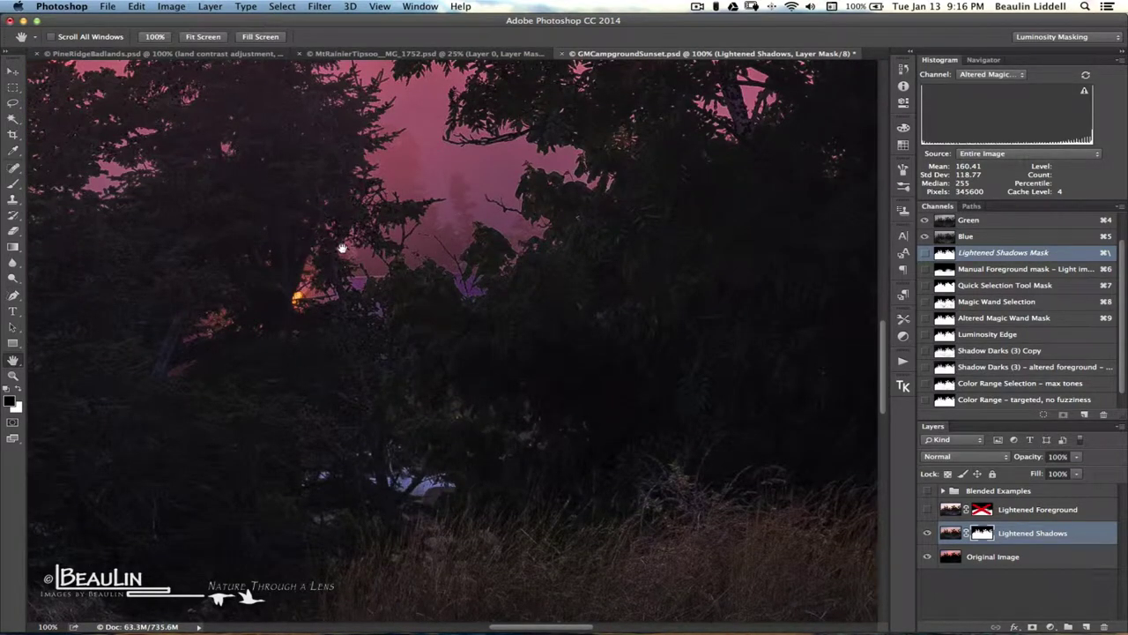
{"action": "scroll", "coordinate": [295, 389], "scroll_direction": "left", "scroll_amount": 5}
{"action": "scroll", "coordinate": [295, 388], "scroll_direction": "up", "scroll_amount": 5}
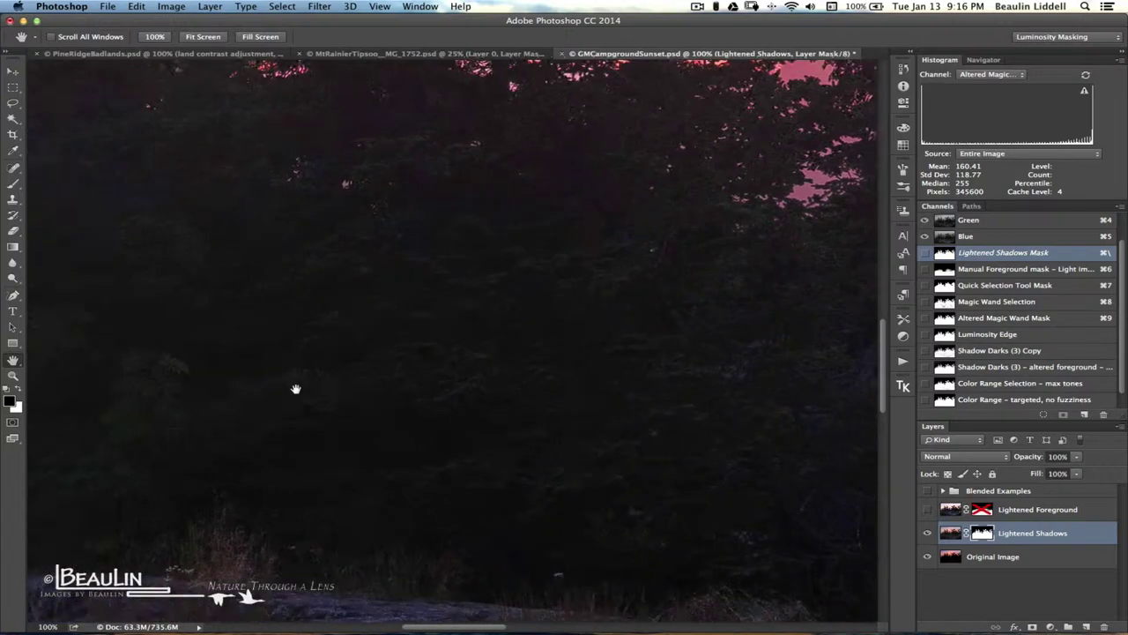
{"action": "scroll", "coordinate": [295, 388], "scroll_direction": "up", "scroll_amount": 10}
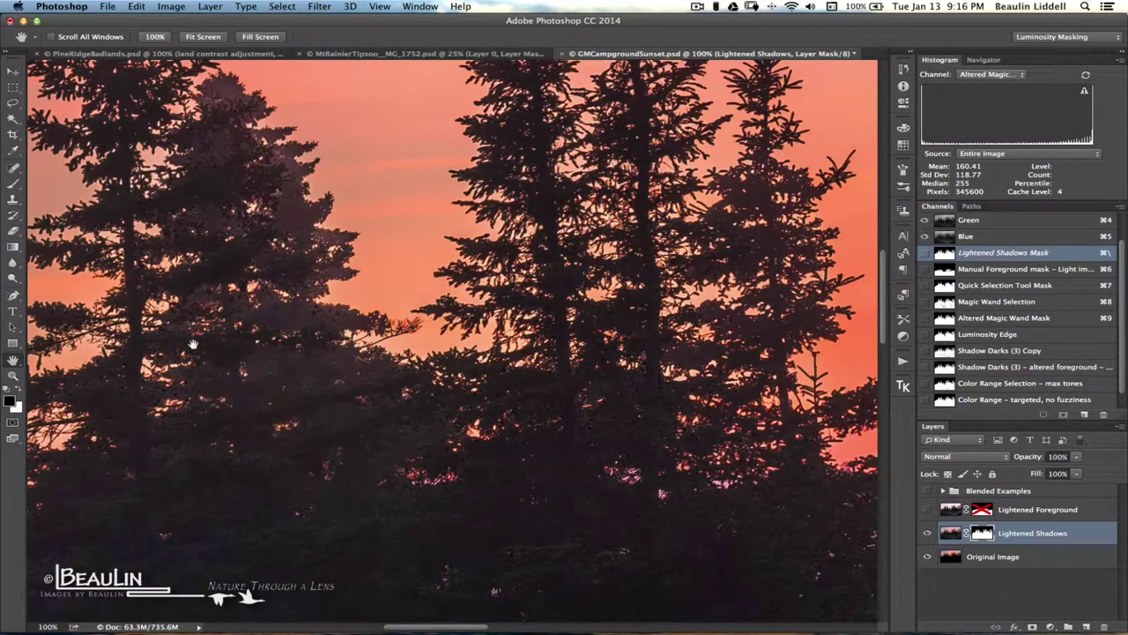
{"action": "scroll", "coordinate": [197, 355], "scroll_direction": "left", "scroll_amount": 10}
{"action": "scroll", "coordinate": [197, 355], "scroll_direction": "down", "scroll_amount": 5}
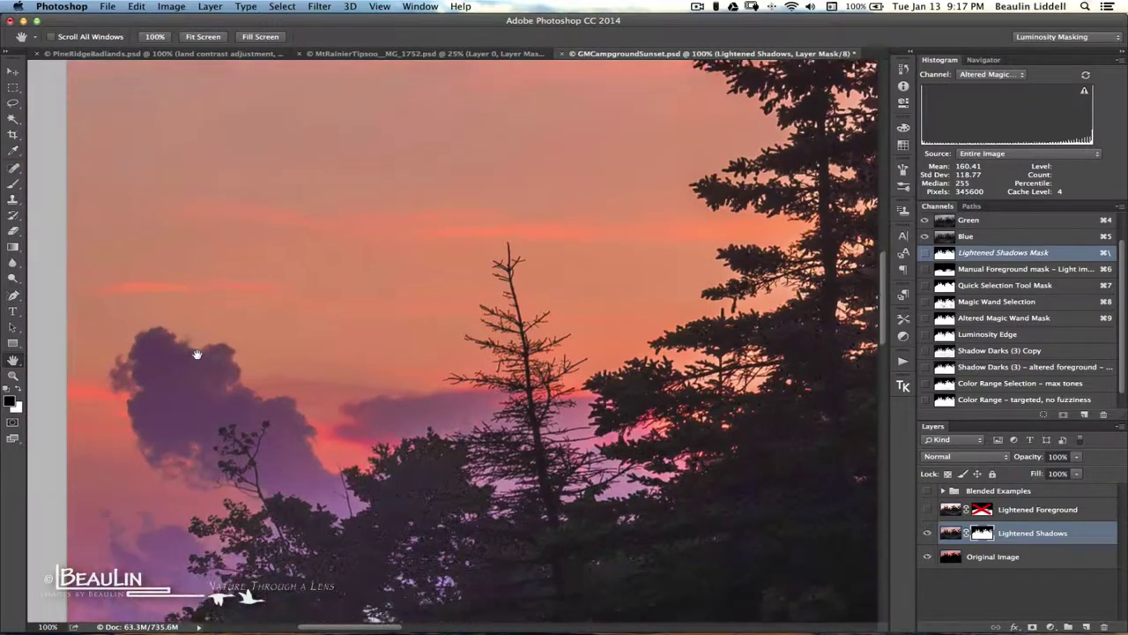
{"action": "scroll", "coordinate": [197, 355], "scroll_direction": "down", "scroll_amount": 3}
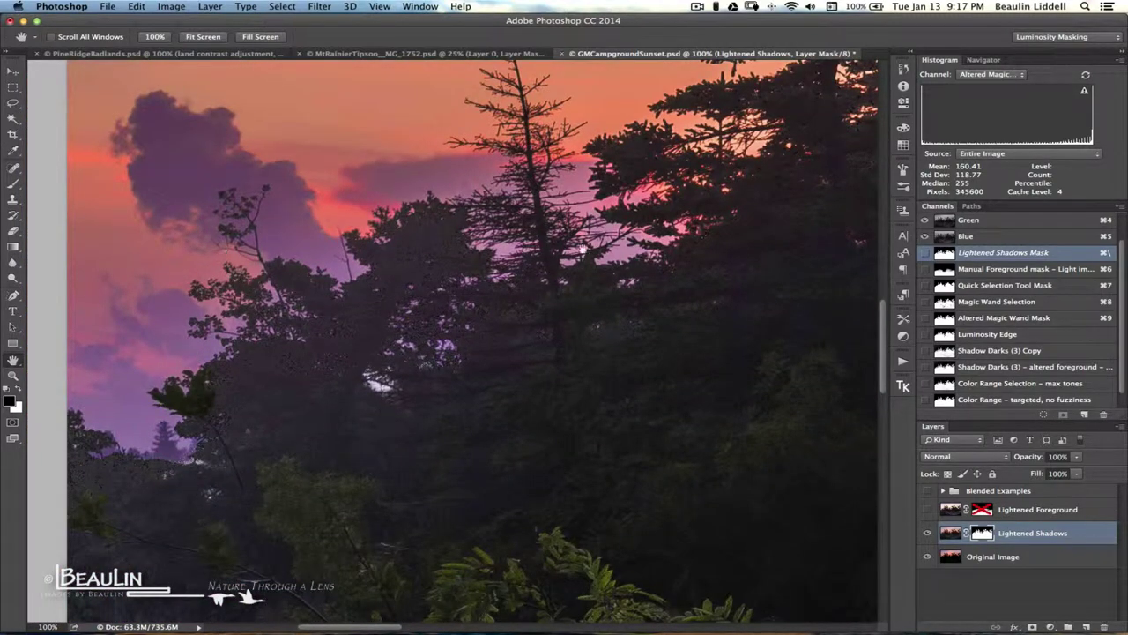
Fit the masked campground photo on screen and zoom out to 16.7%.
{"action": "key", "text": "super+0"}
{"action": "key", "text": "super+minus"}
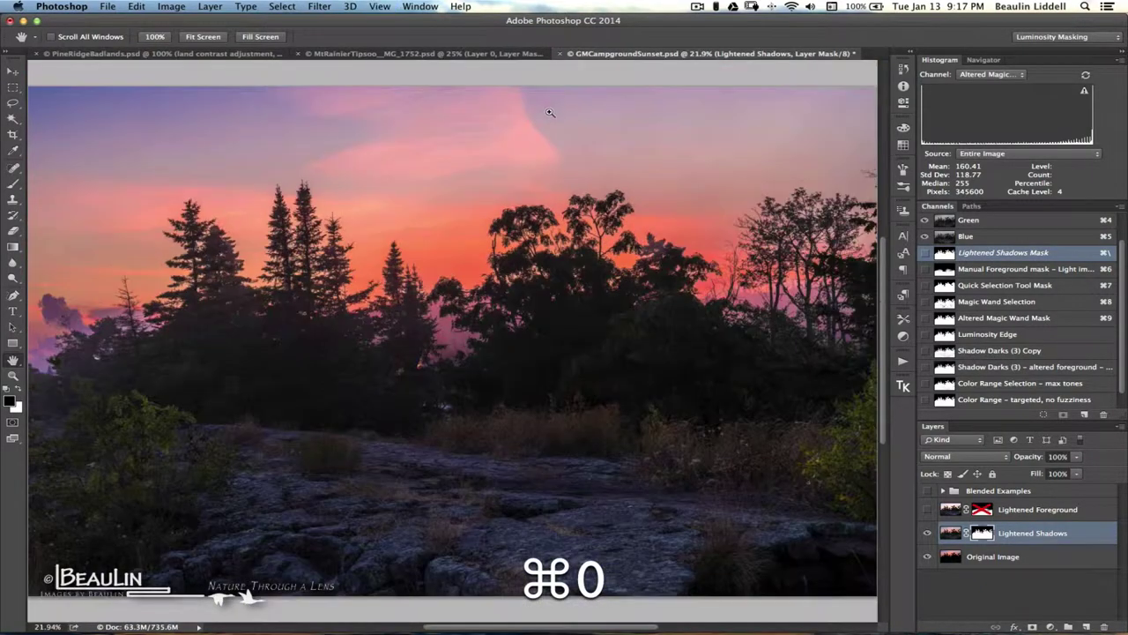